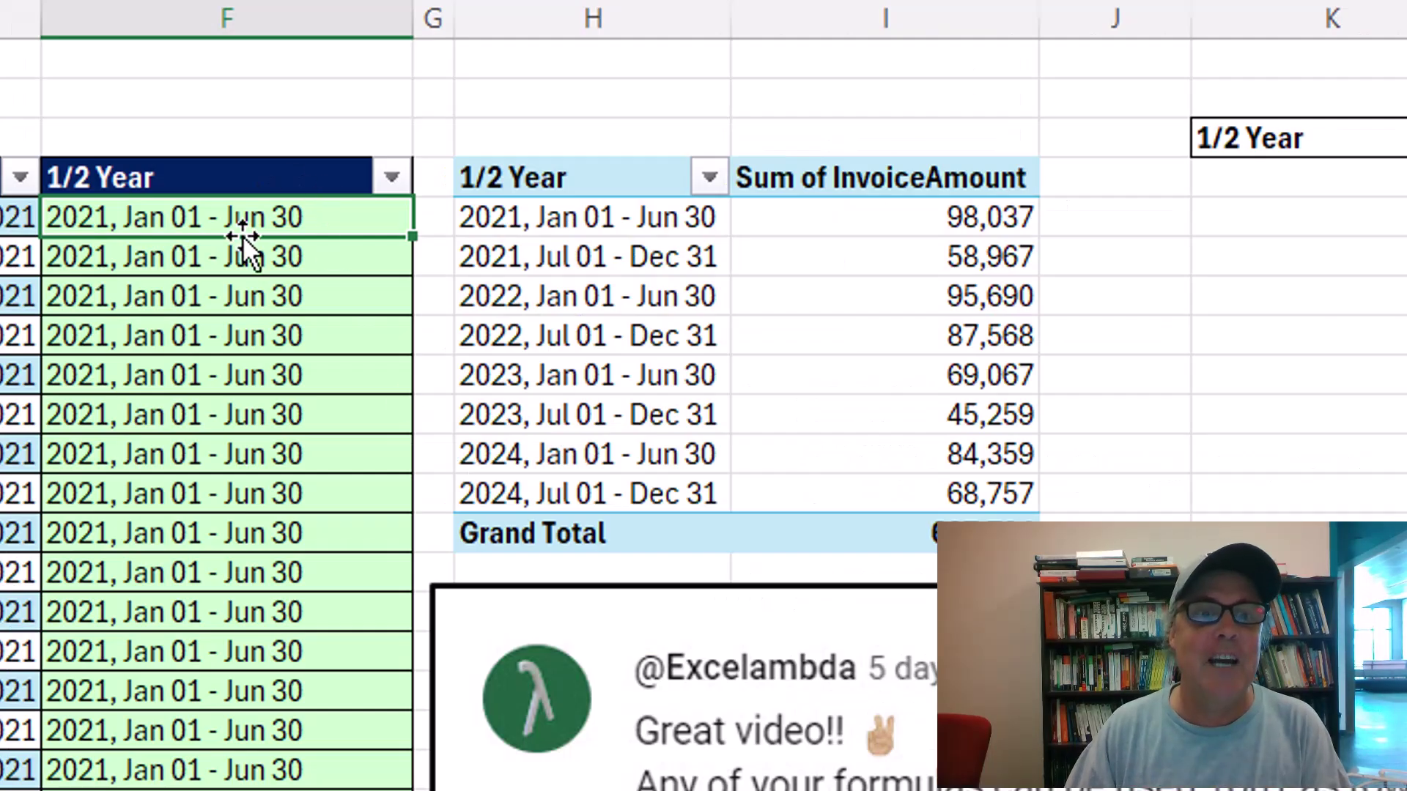
- Inspect the existing half-year formula's month-above-6 condition and its two period results
double_click(236, 220)
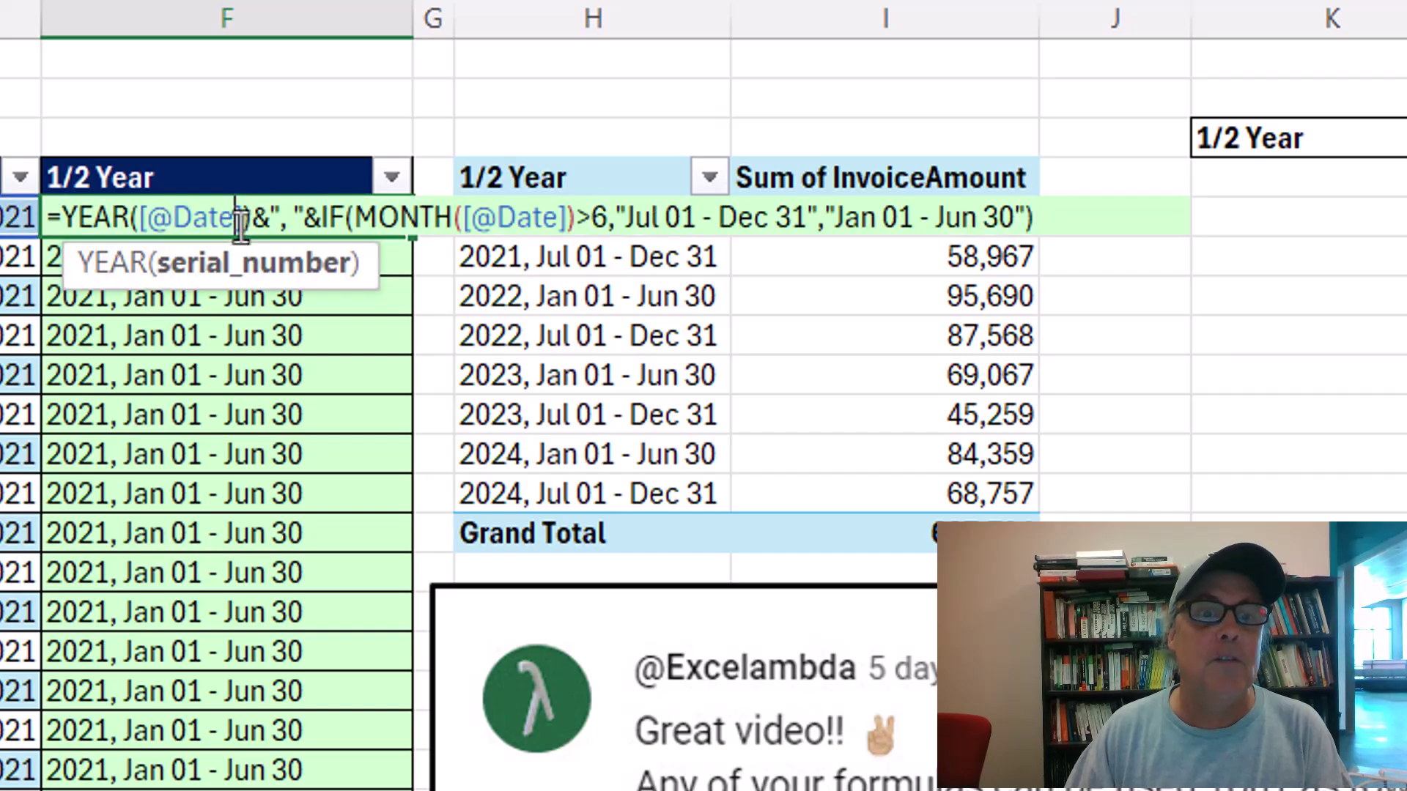
left_click(402, 217)
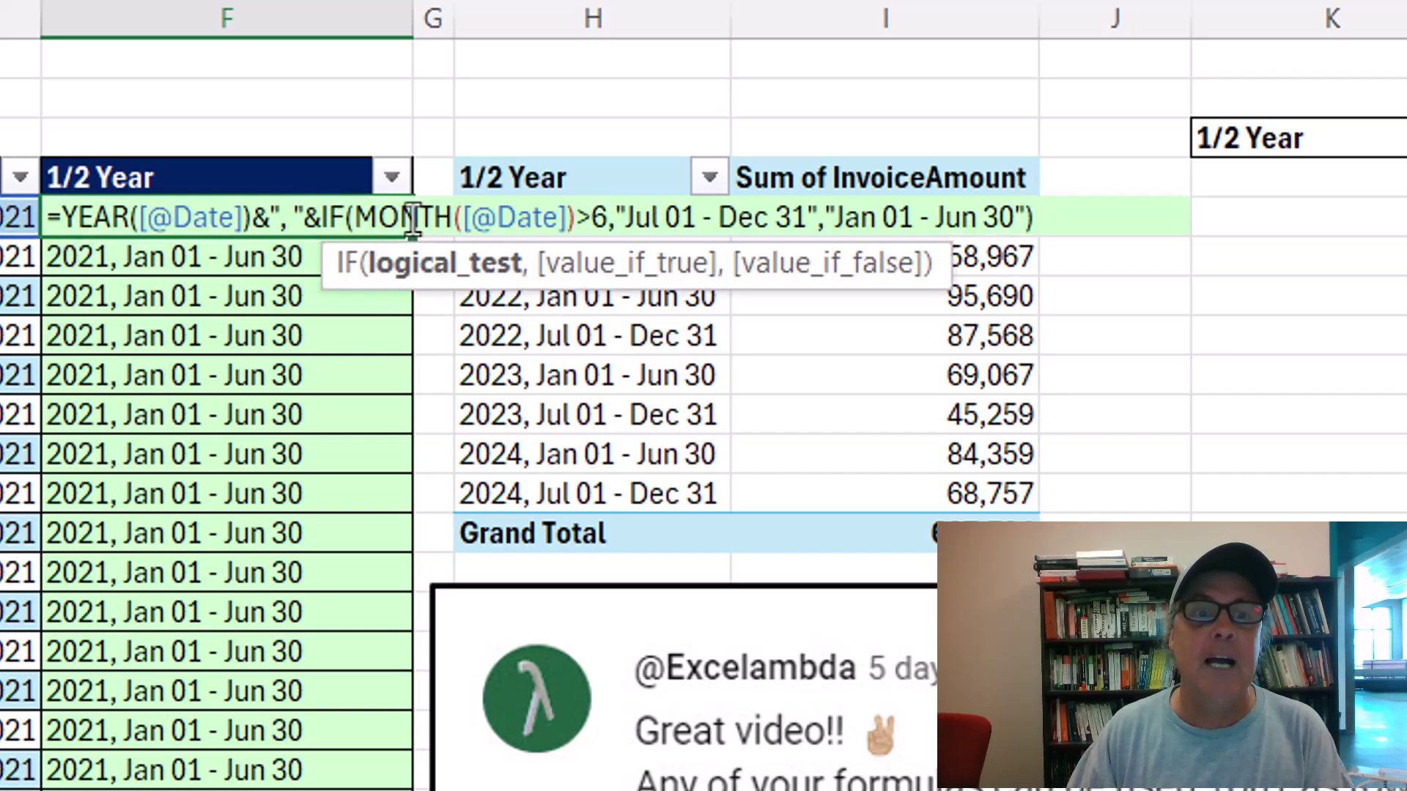
left_click(431, 264)
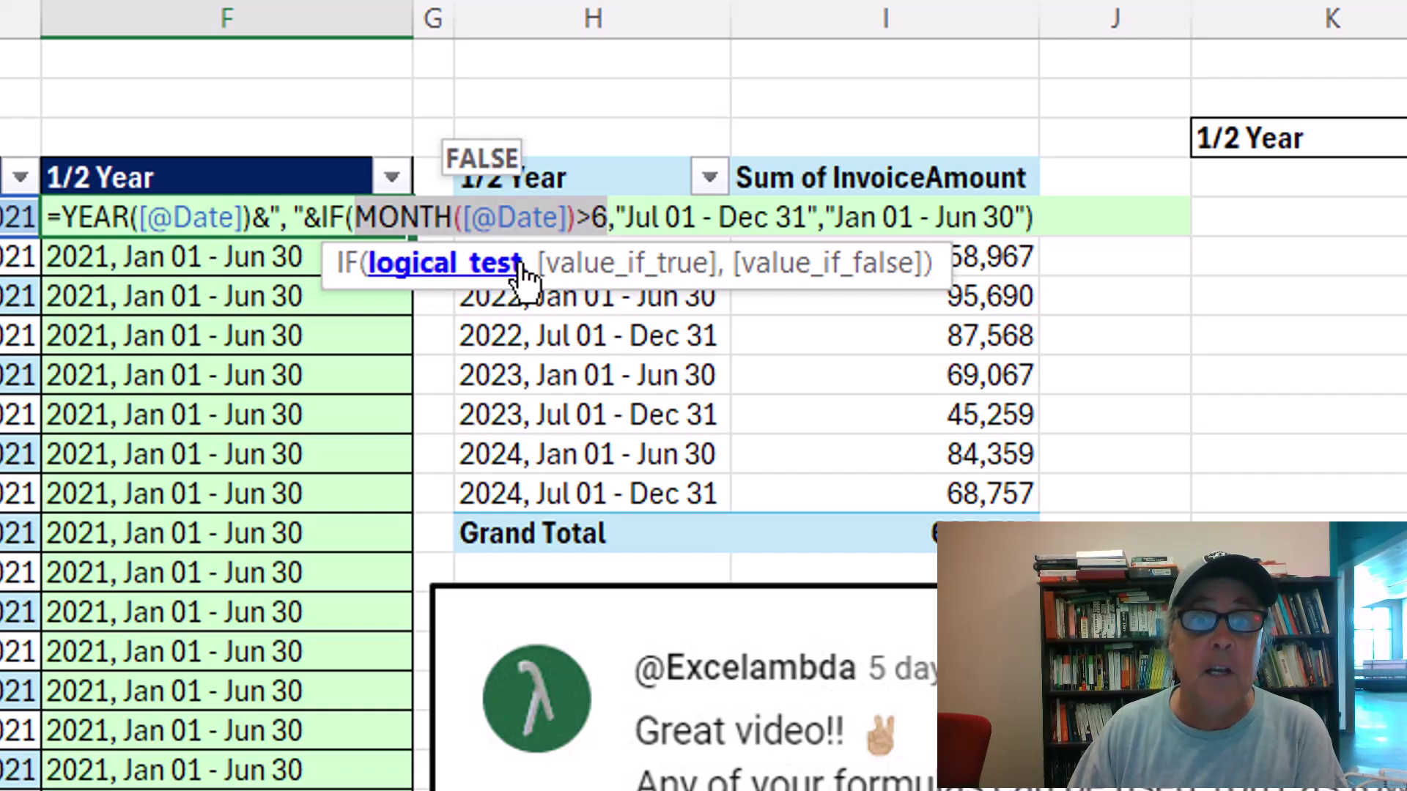
left_click(593, 264)
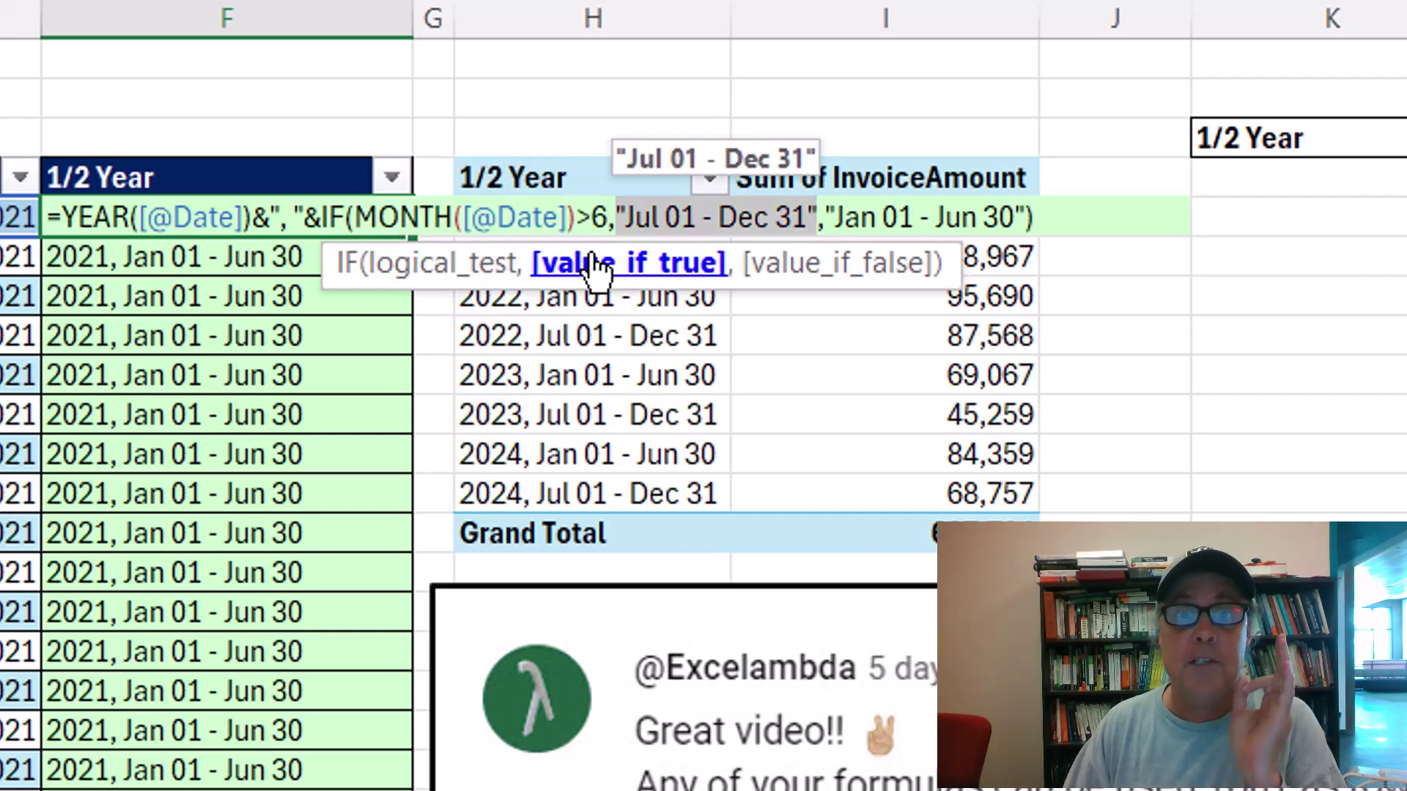
left_click(820, 288)
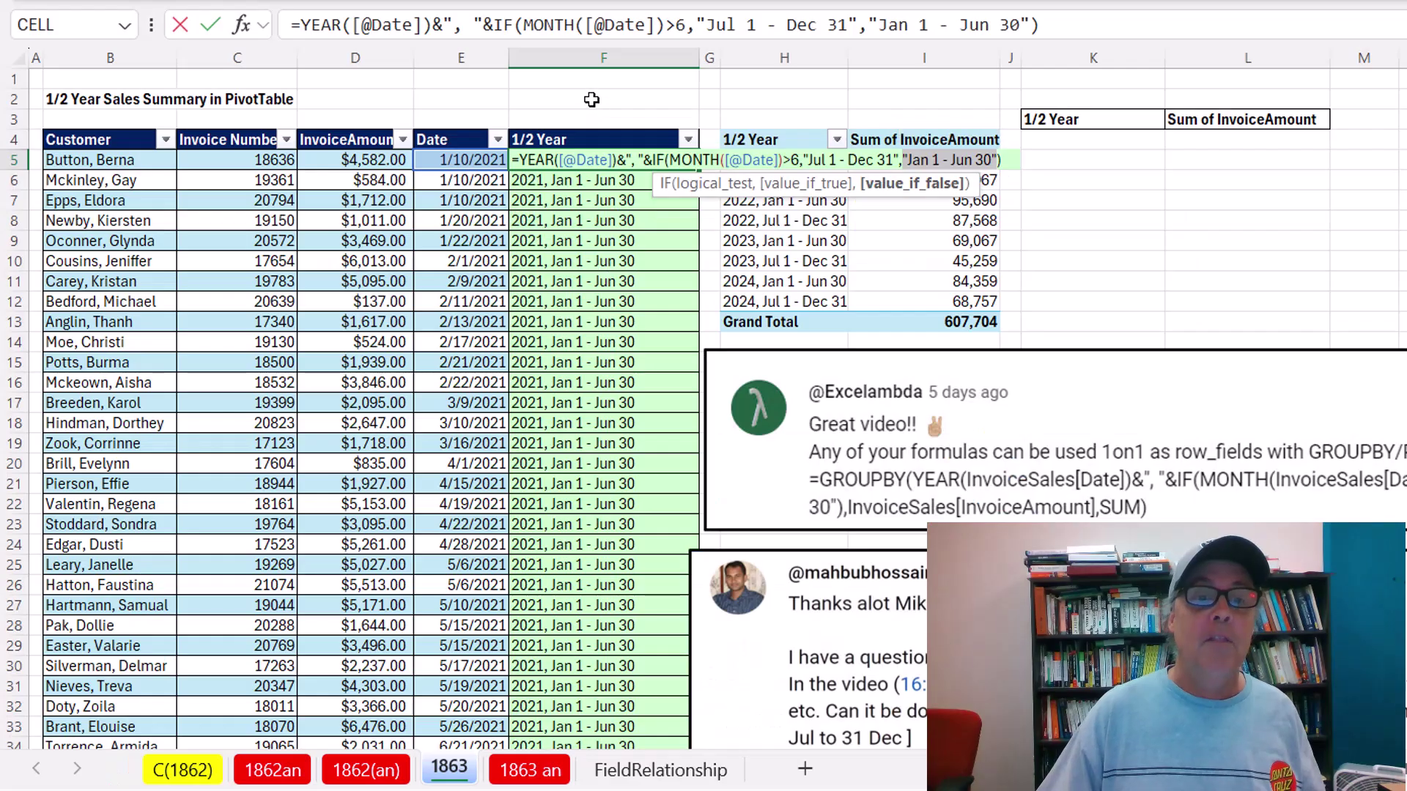
key("Escape")
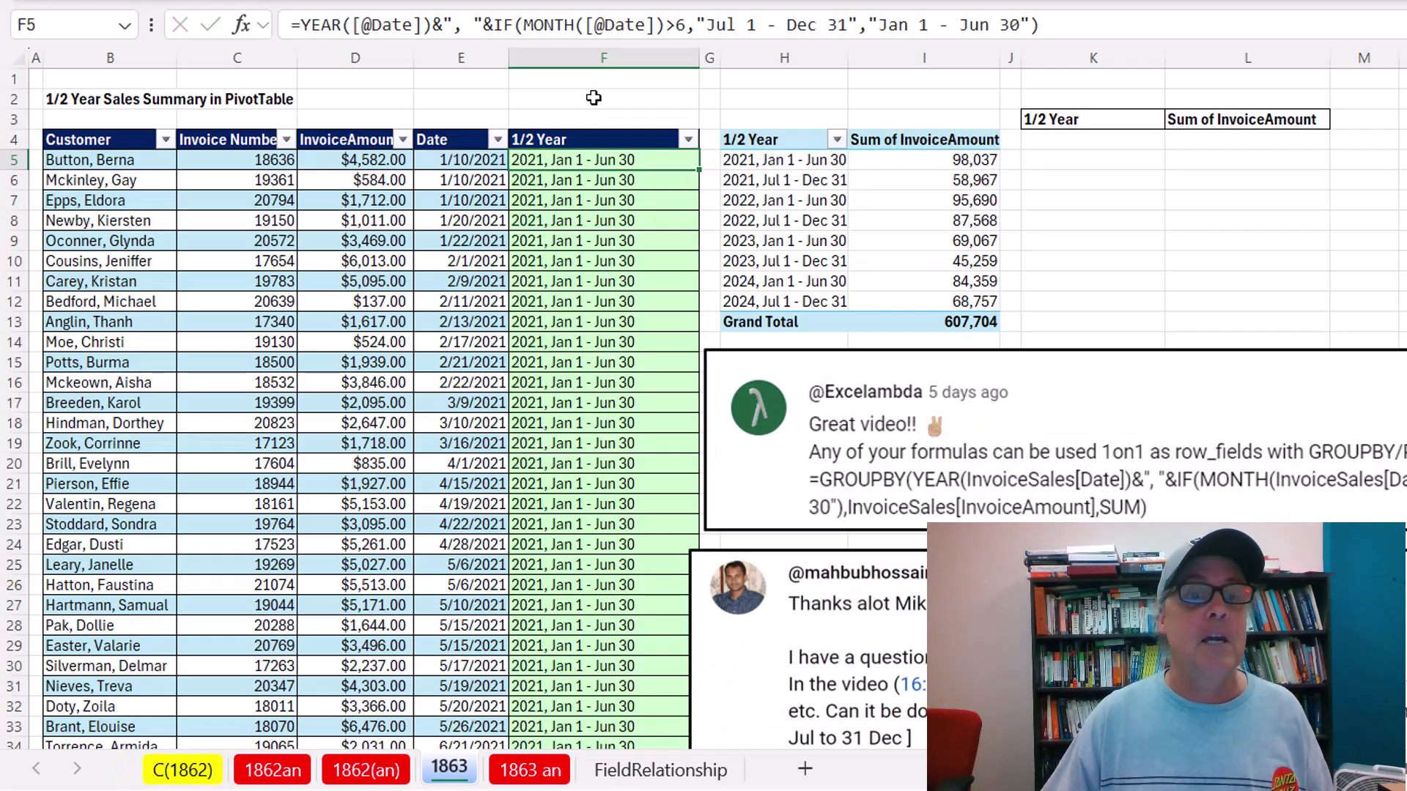
- Copy the full half-year formula text from cell F5
double_click(631, 162)
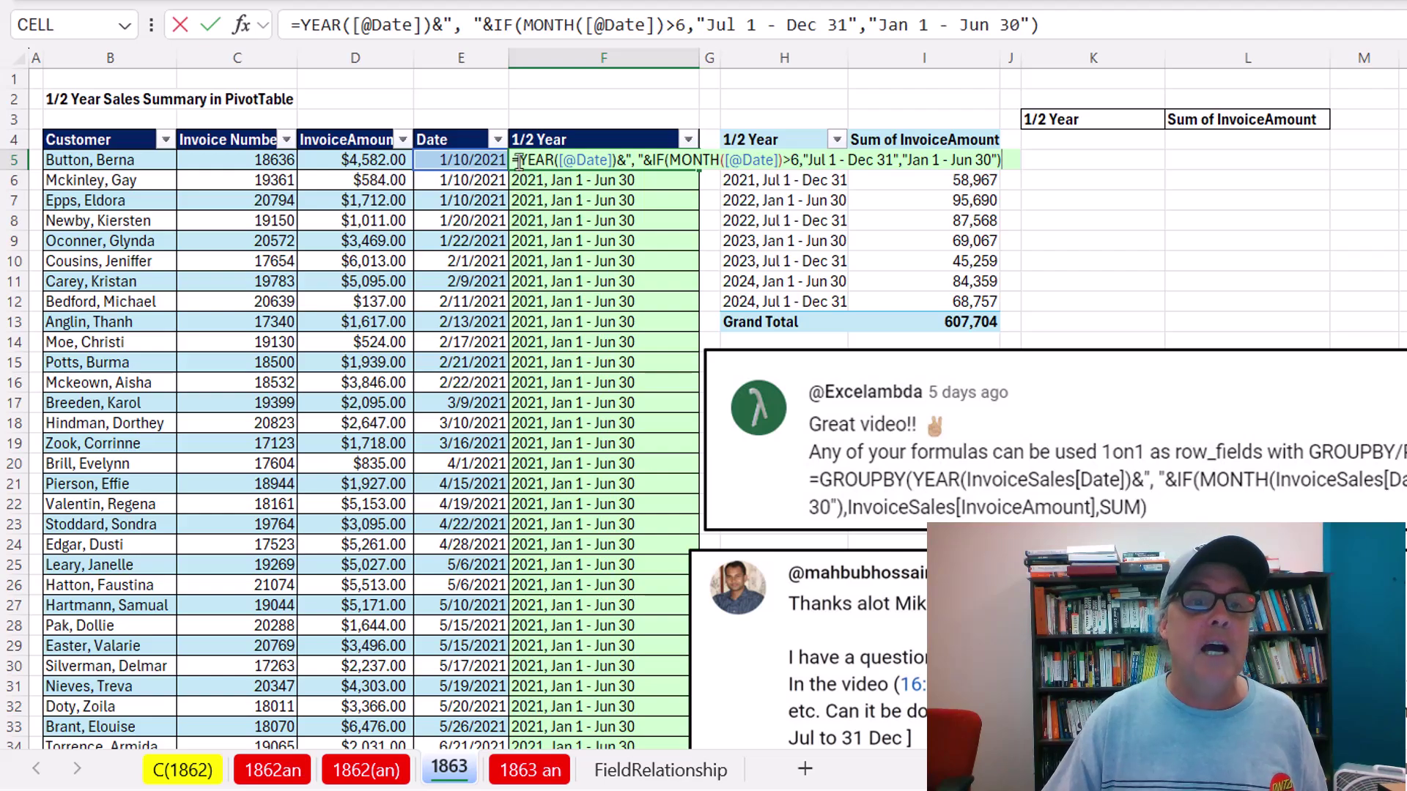
left_click_drag(518, 165, 1186, 194)
key("ctrl+c")
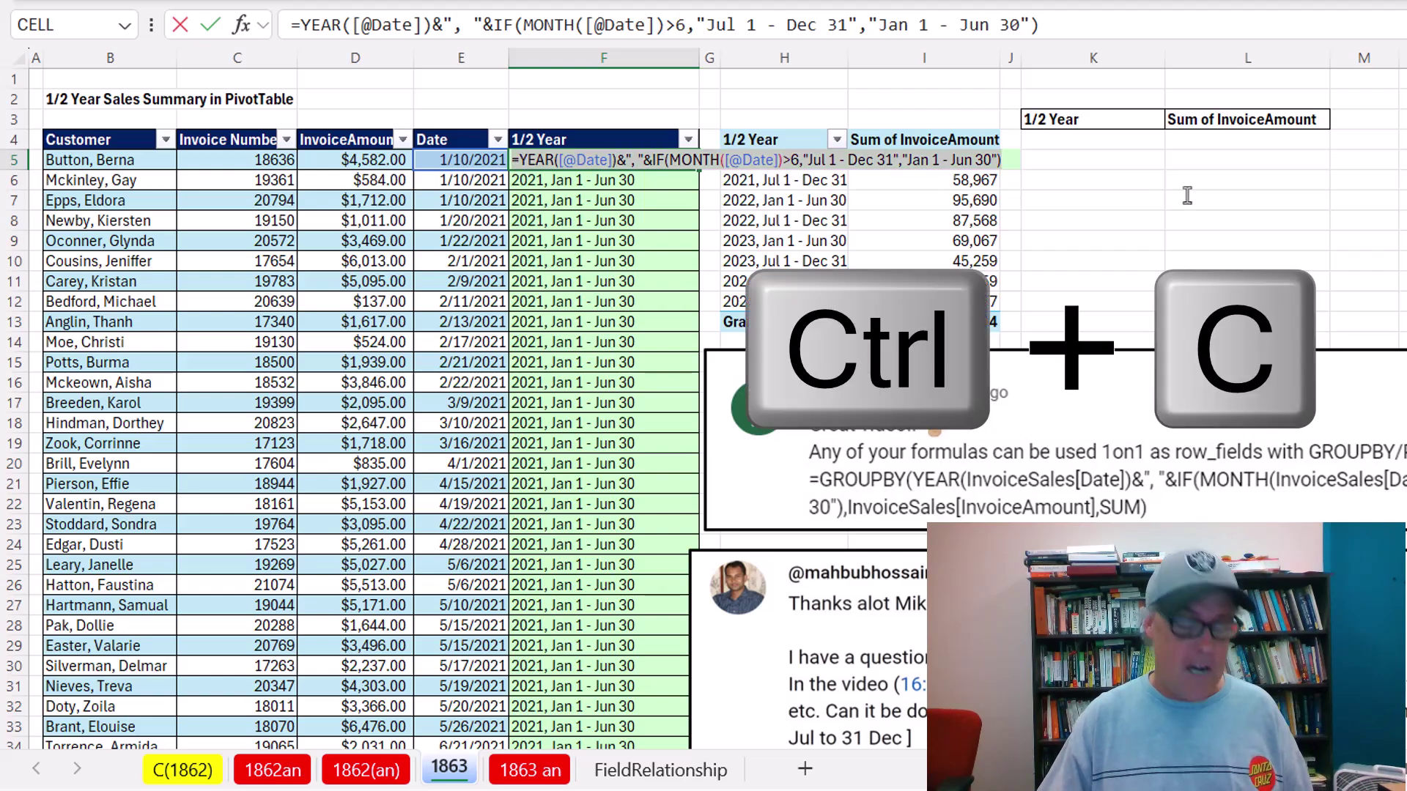
key("Escape")
left_click(1092, 140)
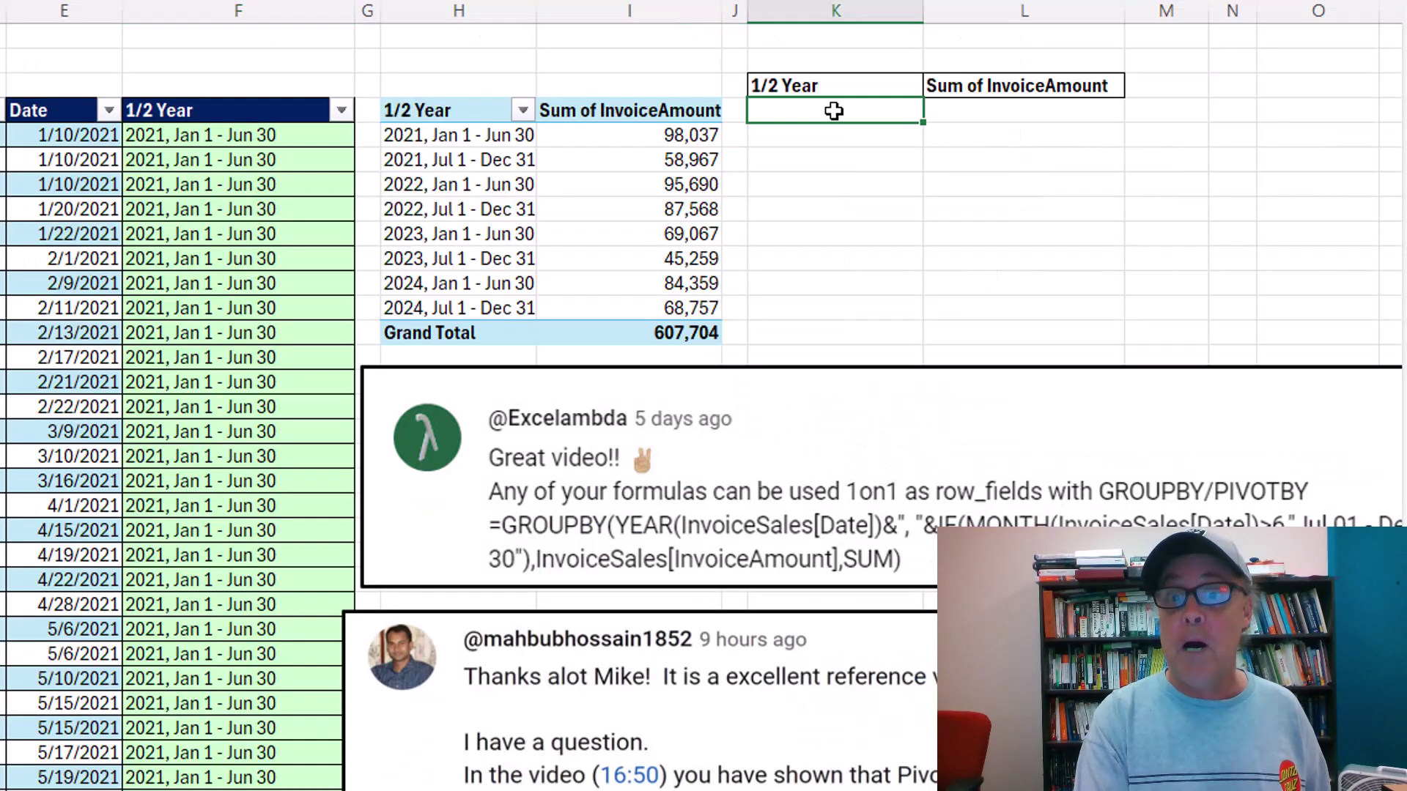
key("F2")
key("ctrl+v")
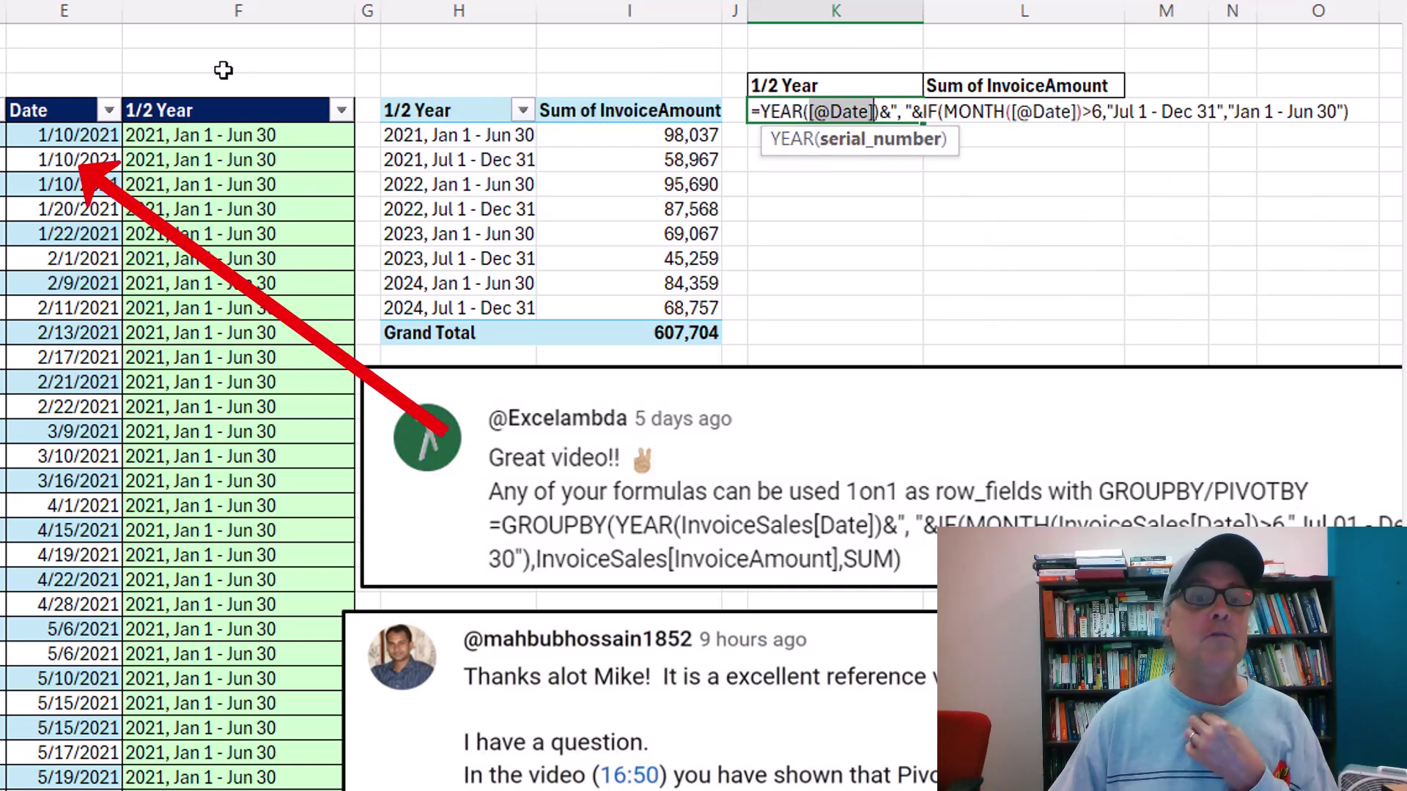
left_click(44, 100)
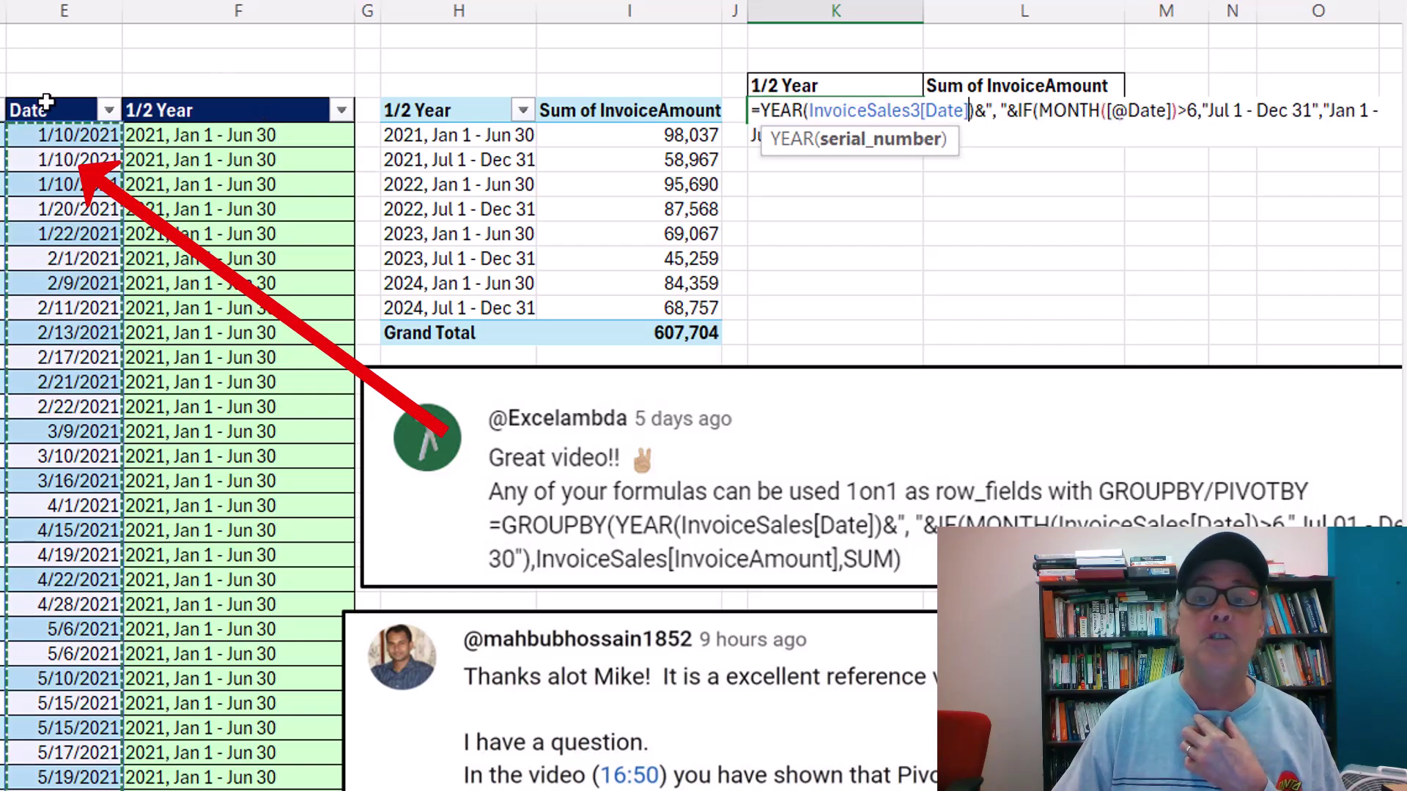
double_click(1141, 112)
left_click(78, 98)
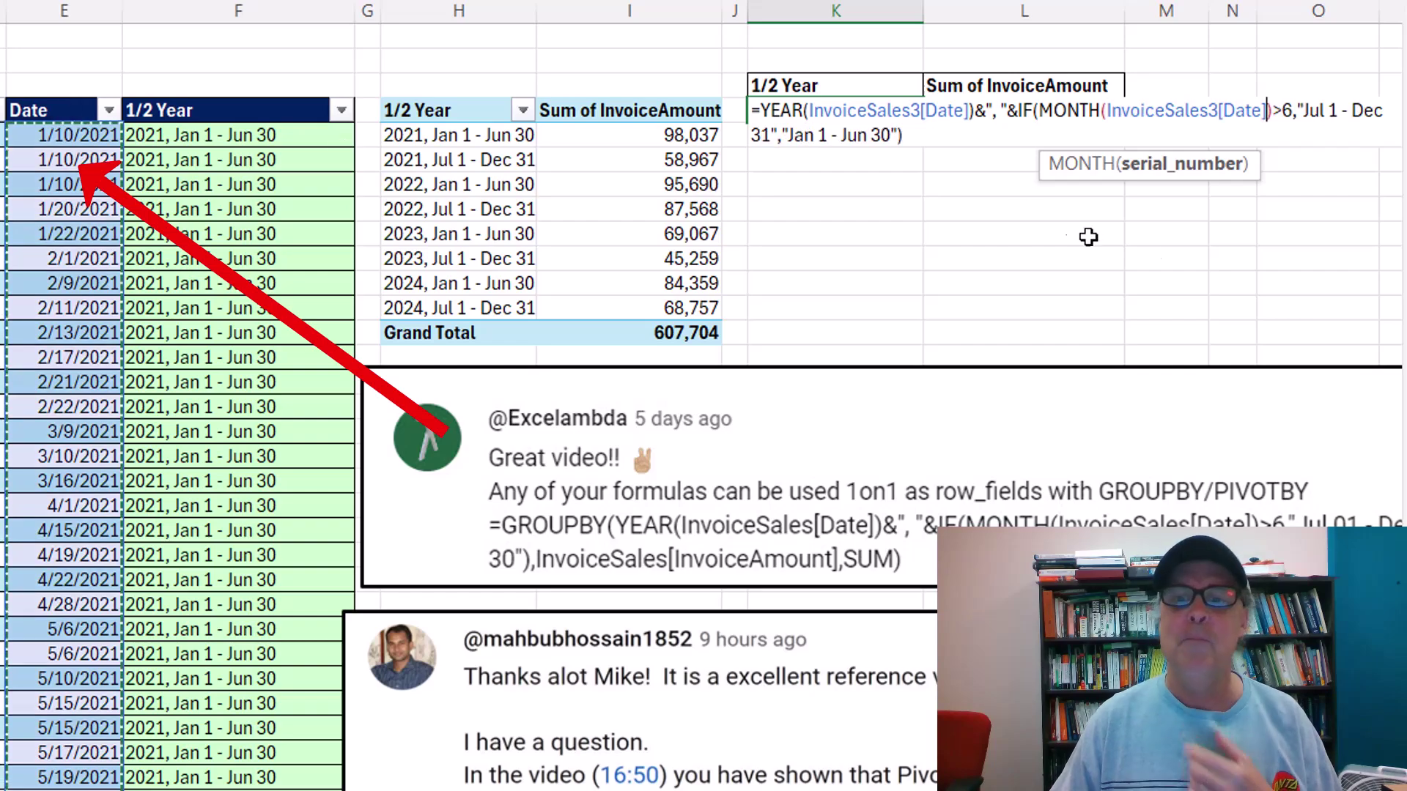
key("Return")
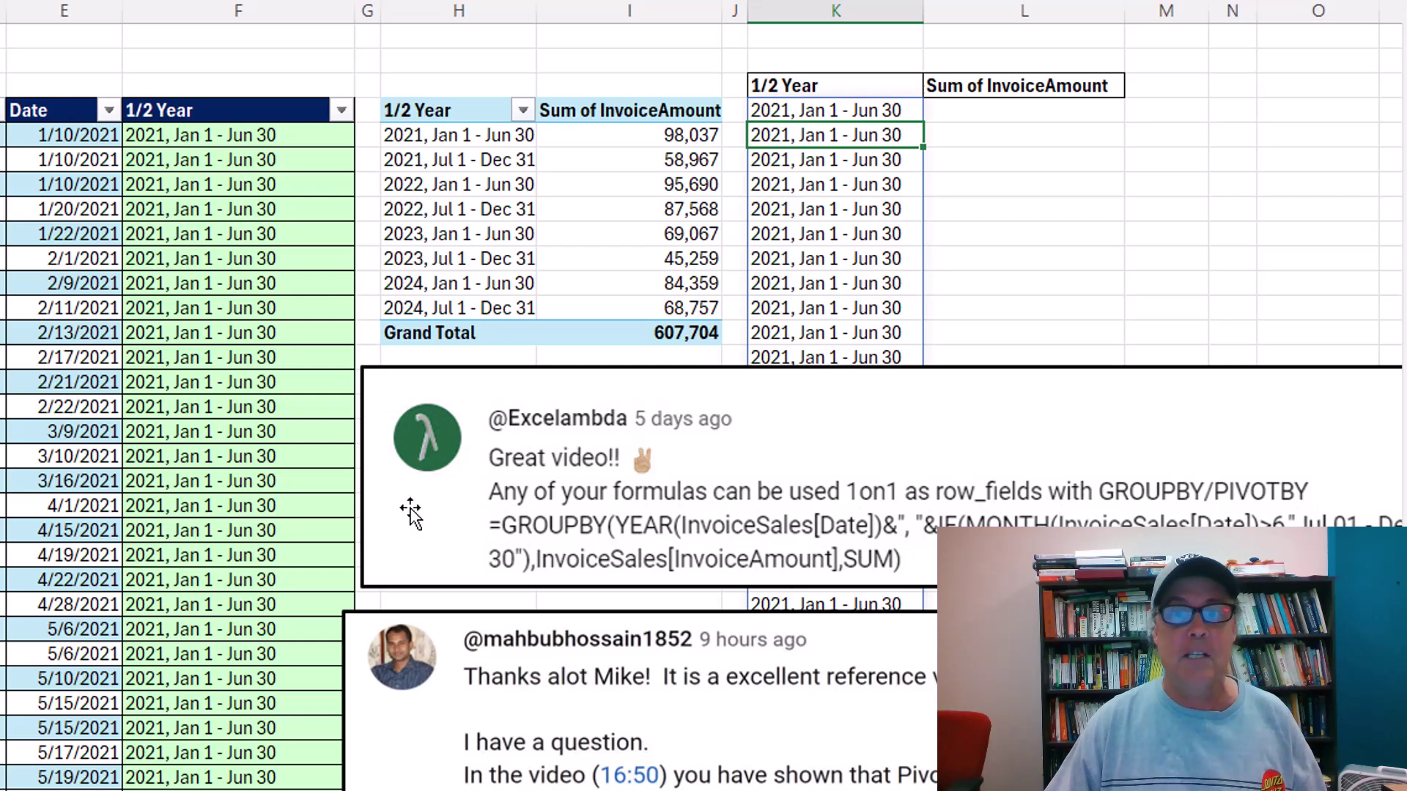
- Wrap K4's formula in GROUPBY, summing the InvoiceAmount column with SUM
left_click(888, 110)
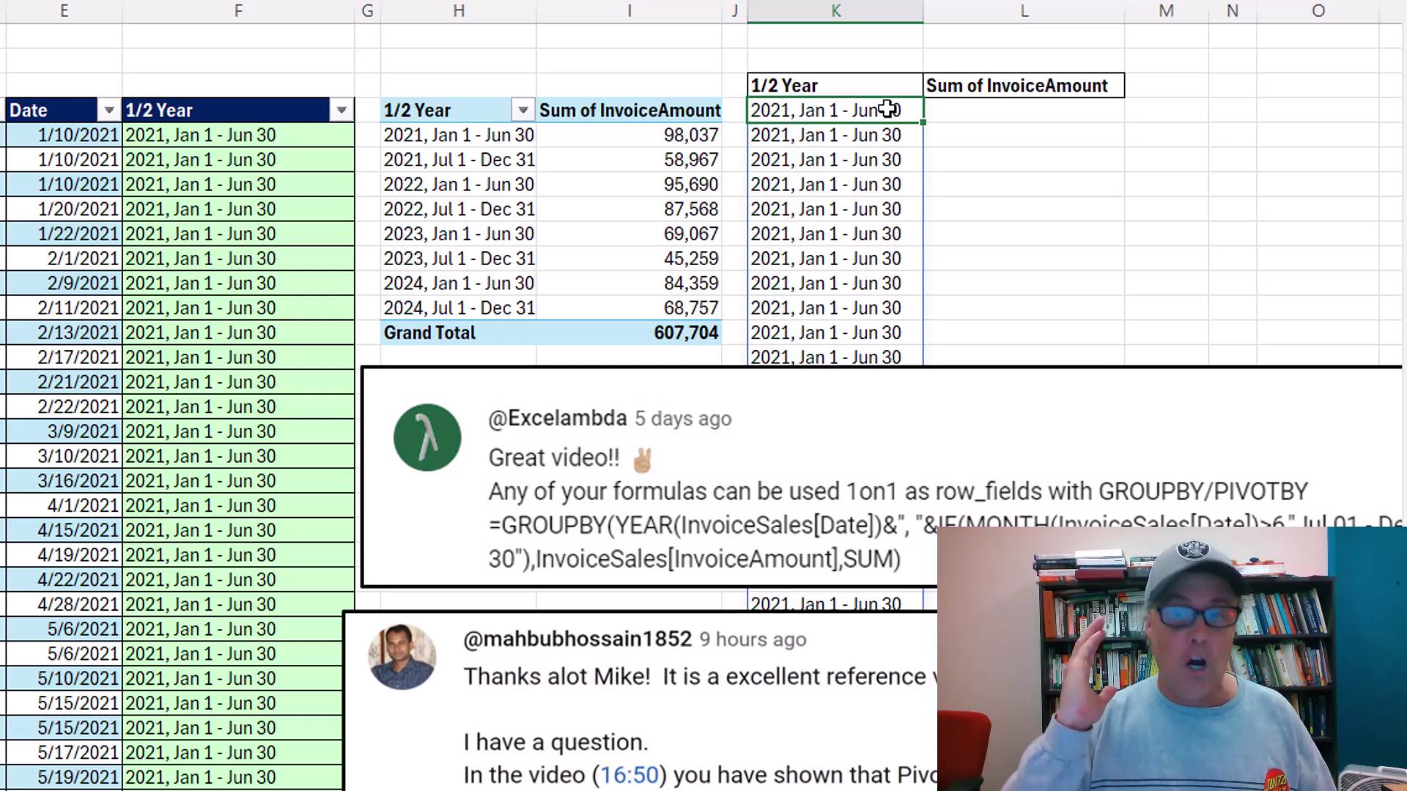
double_click(888, 110)
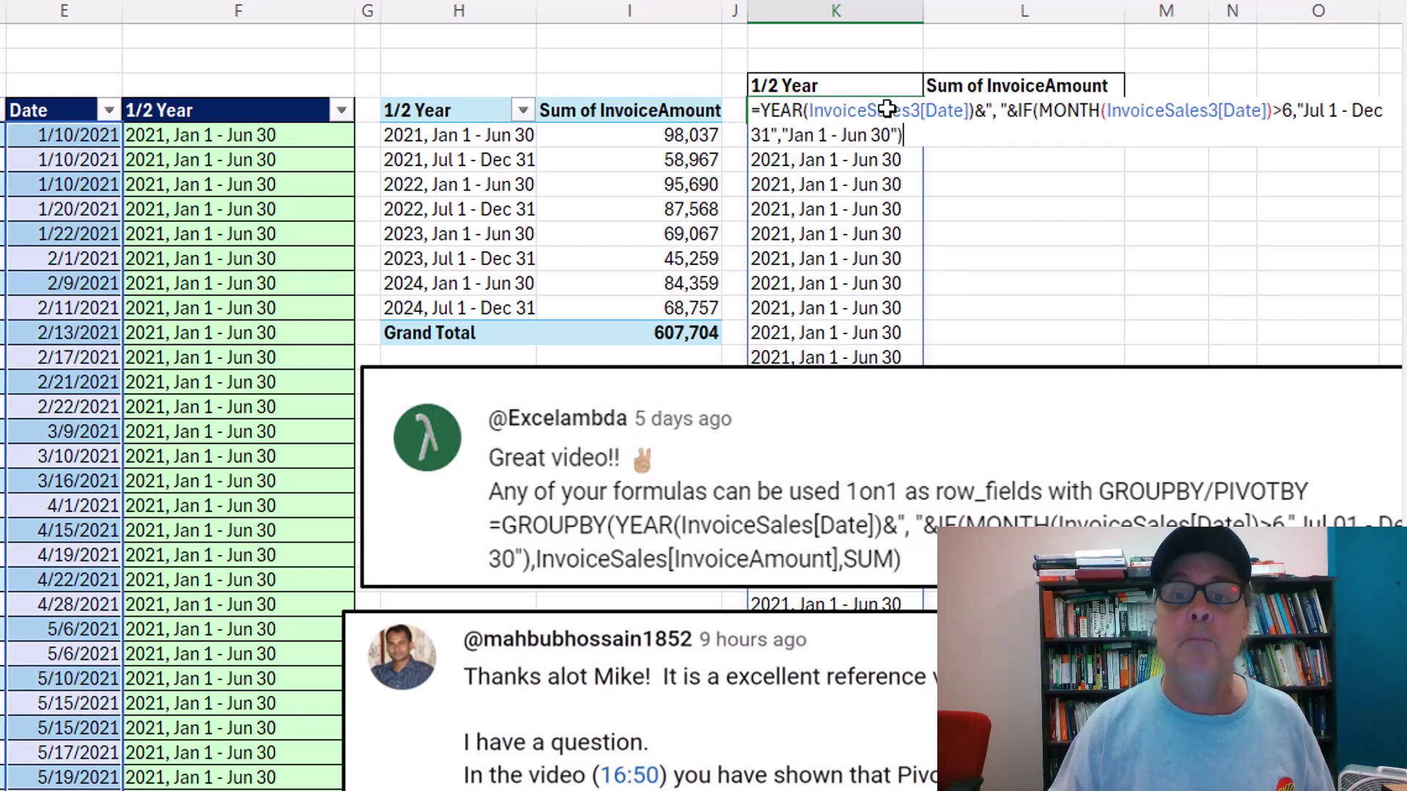
left_click(760, 111)
type("gro")
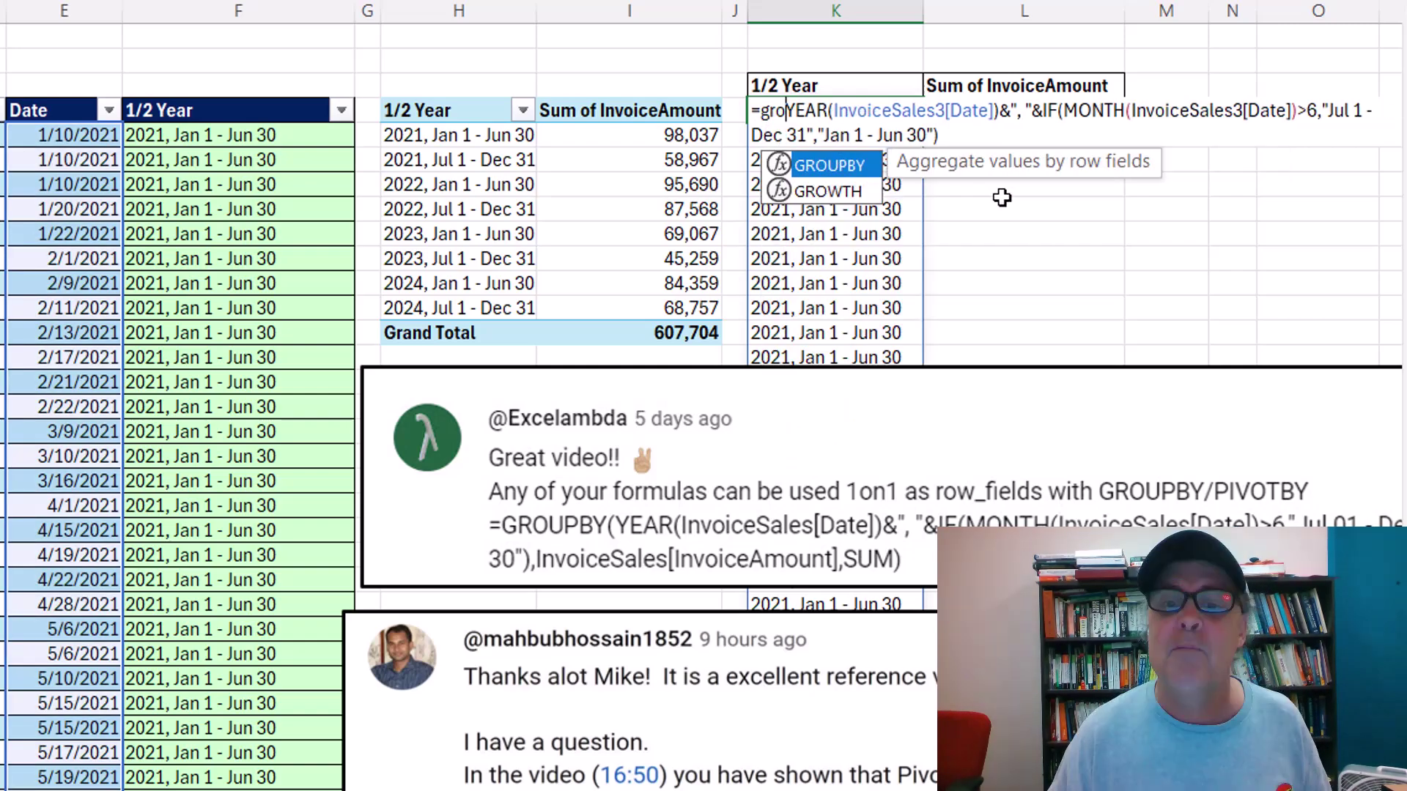
key("Tab")
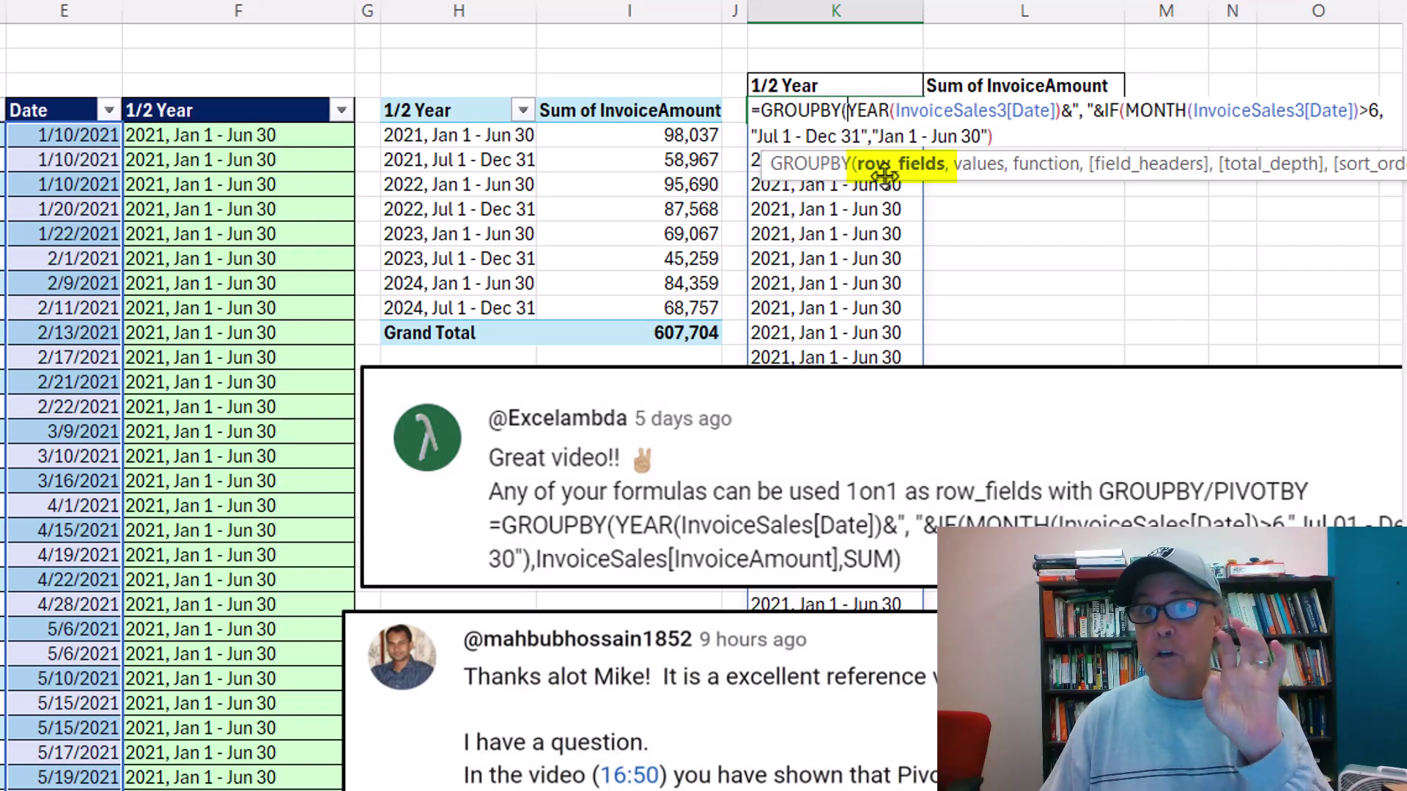
left_click(1021, 134)
type(",")
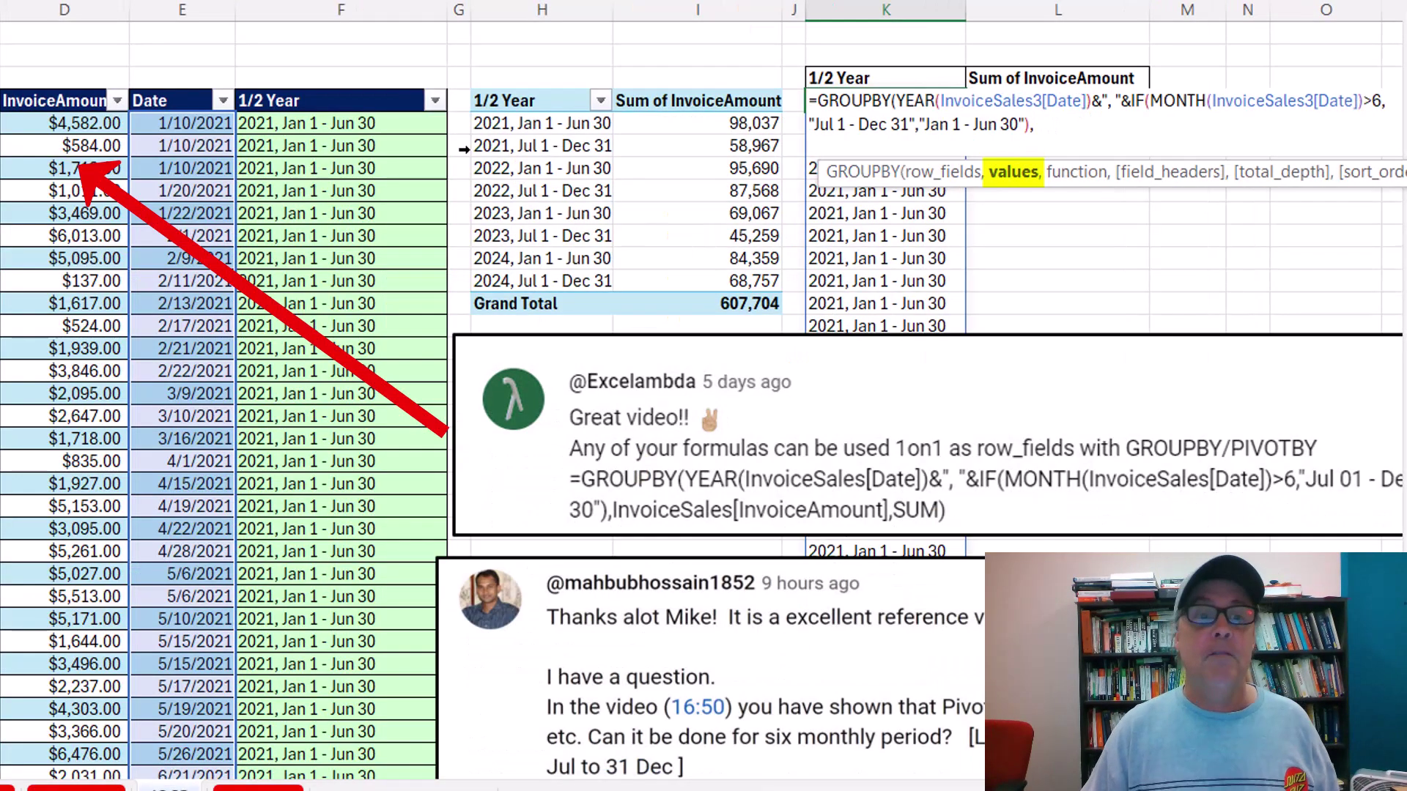
left_click(65, 91)
type(",")
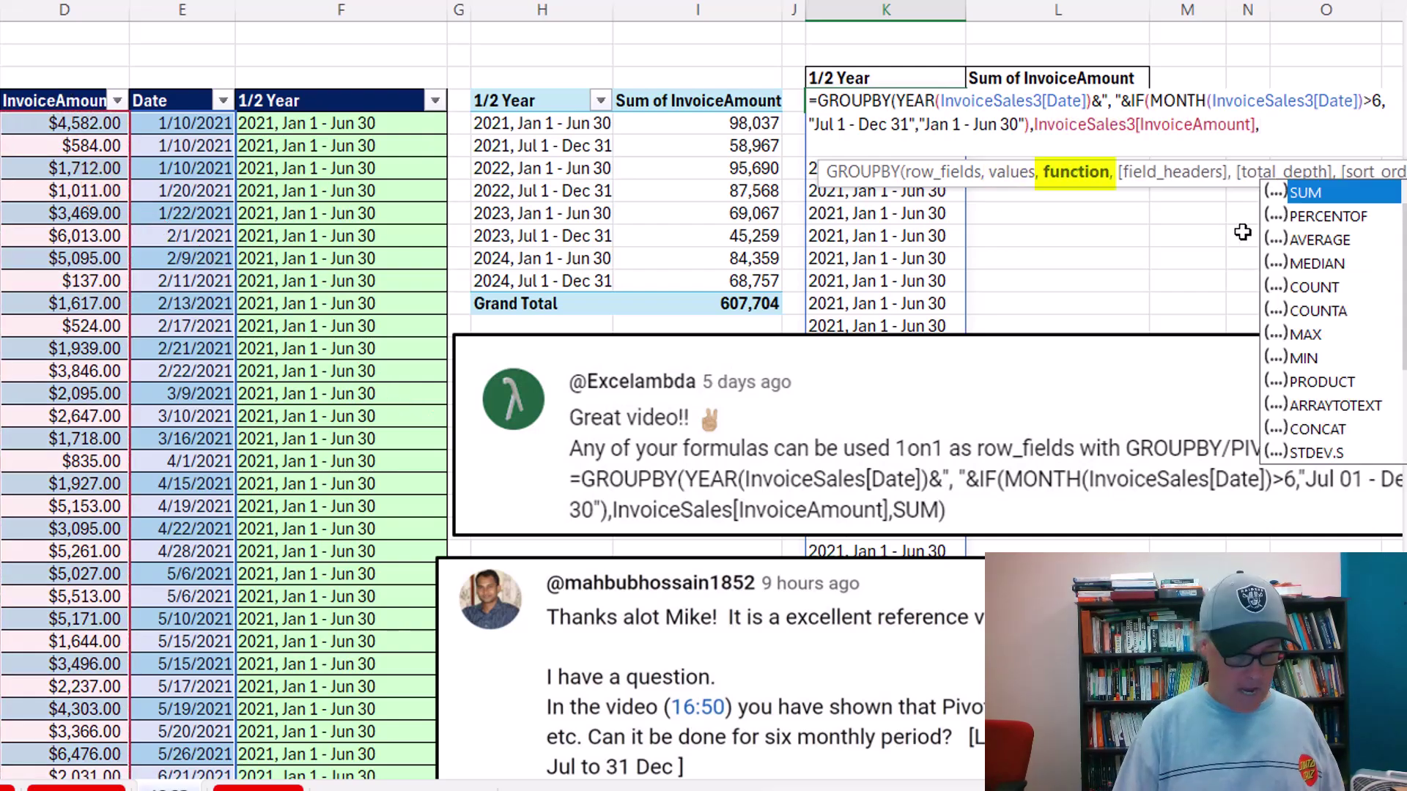
type("SUM)")
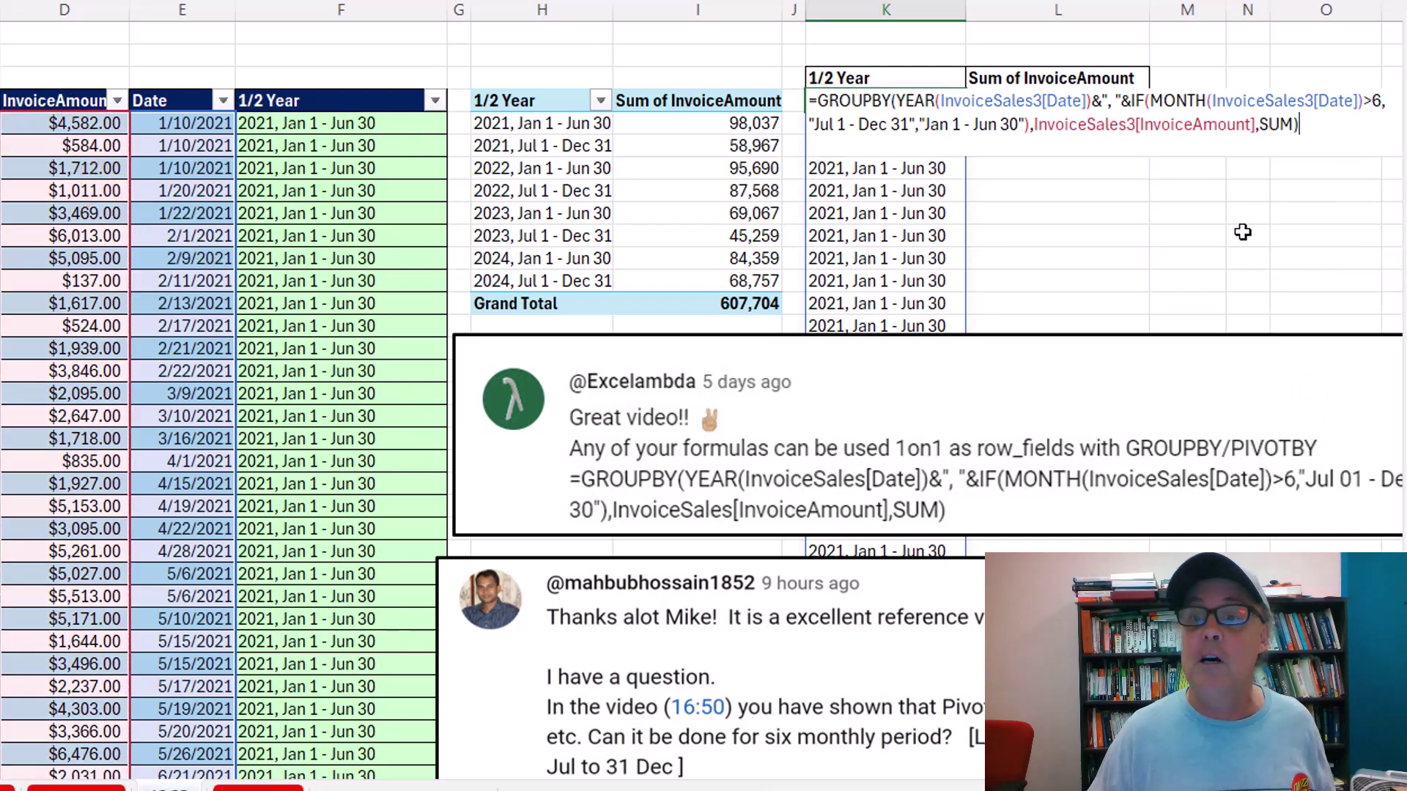
key("ctrl+Return")
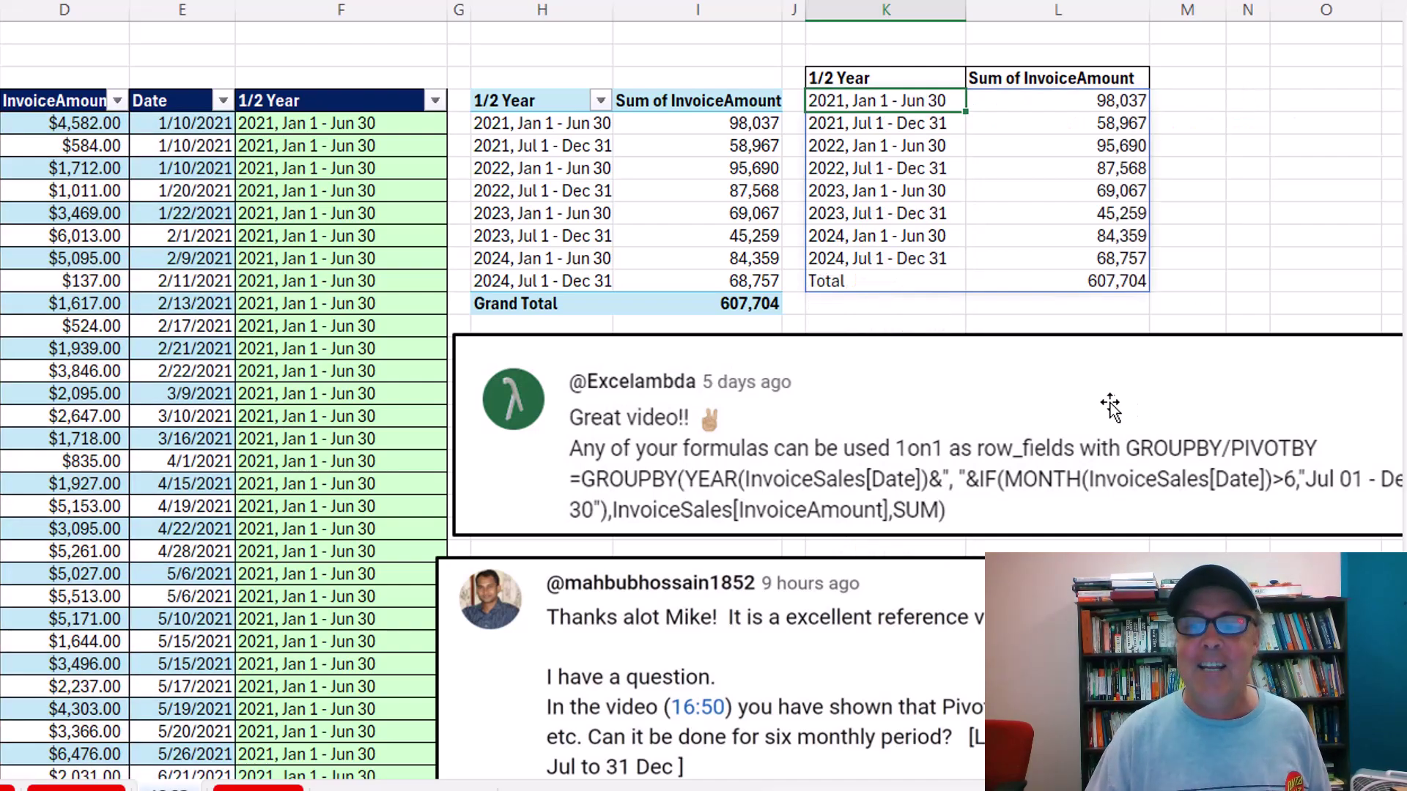
- Move the comment picture down, review the GROUPBY formula, and select K3:L17
left_click_drag(1109, 402, 1109, 615)
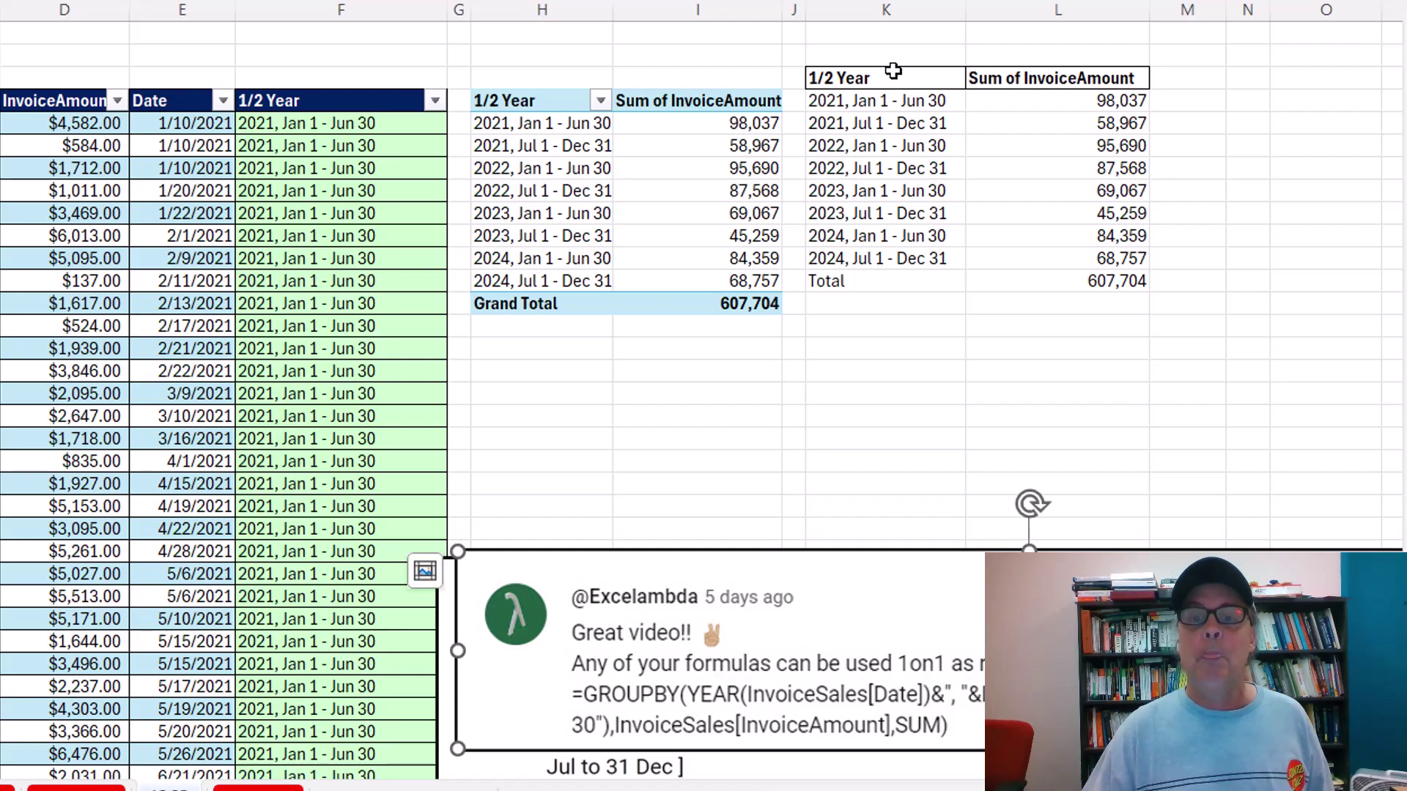
double_click(874, 103)
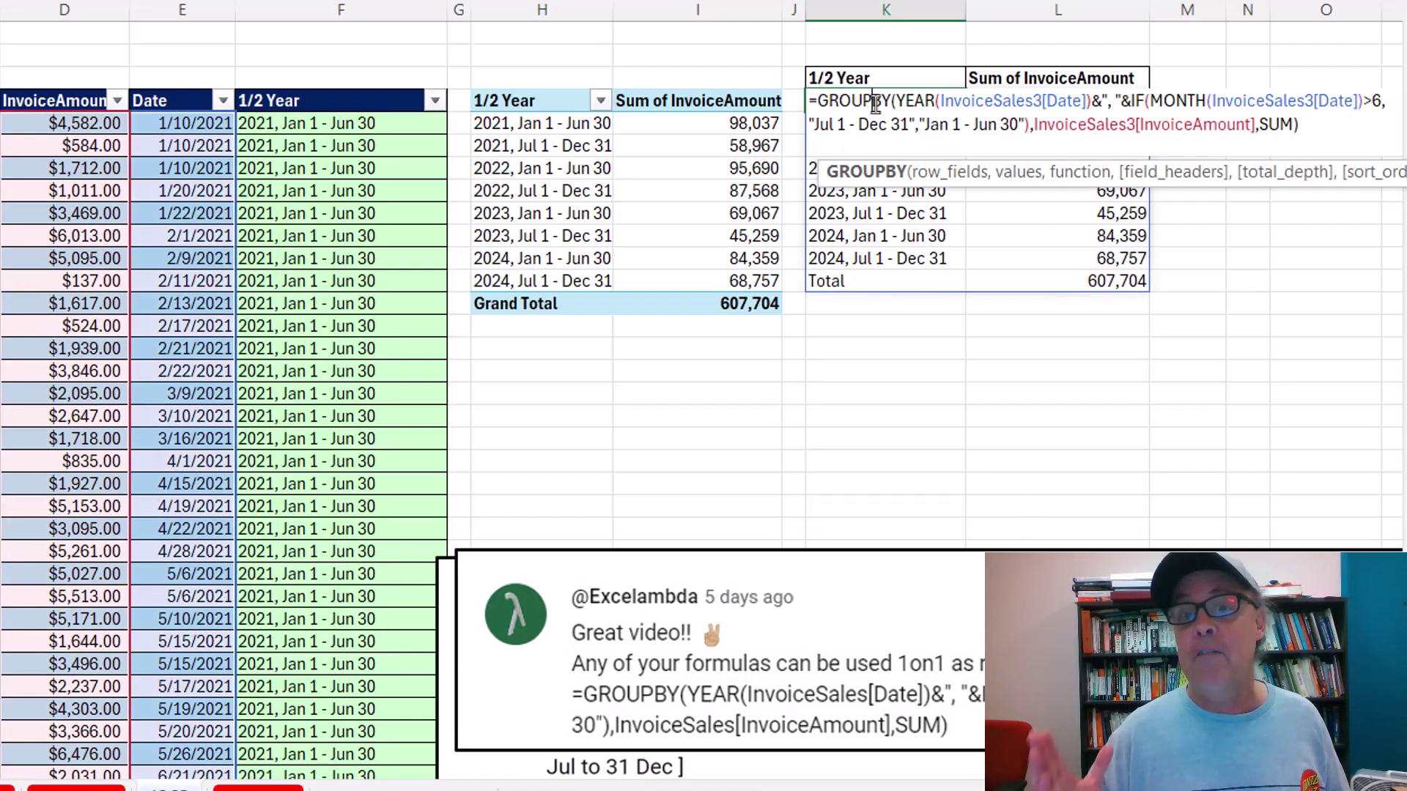
key("Escape")
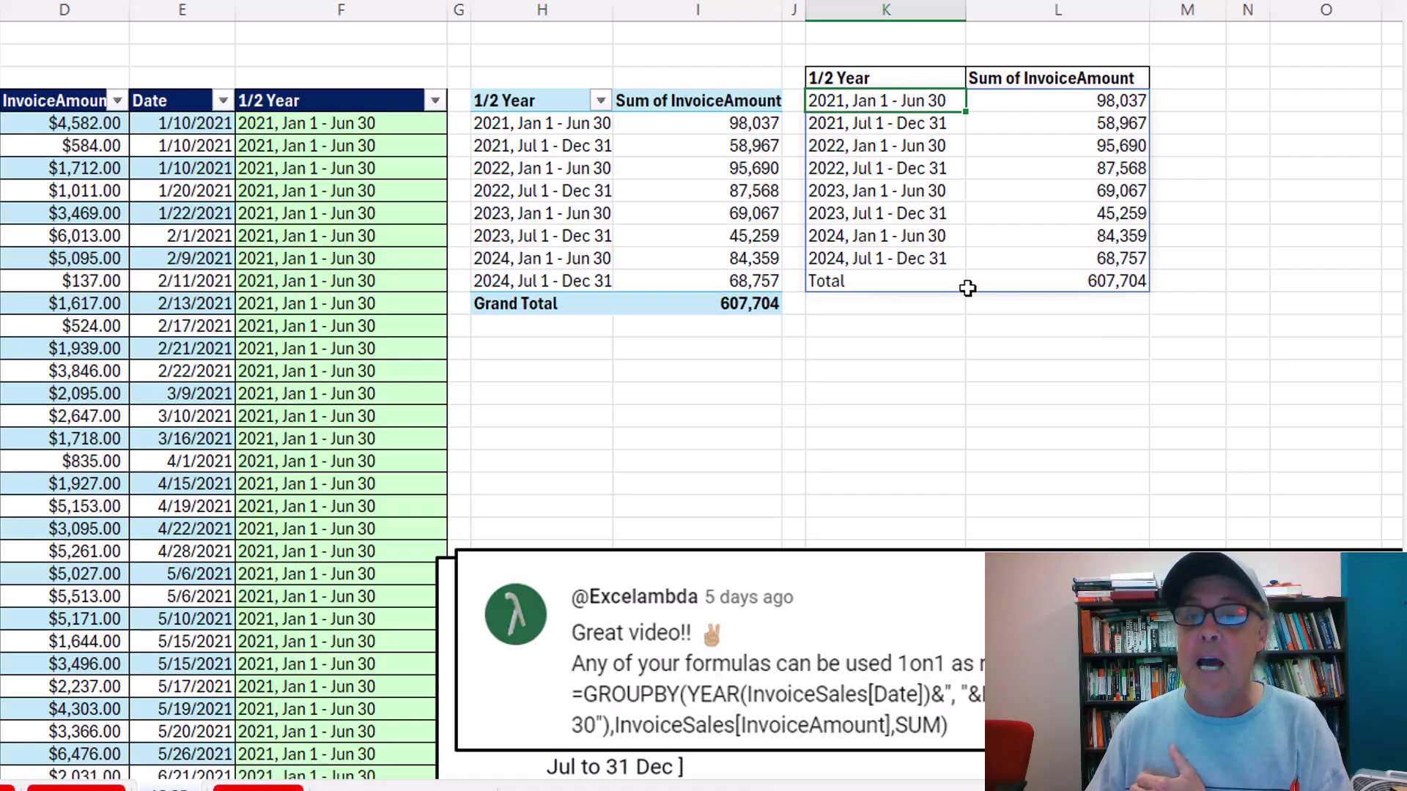
left_click_drag(843, 102, 1051, 424)
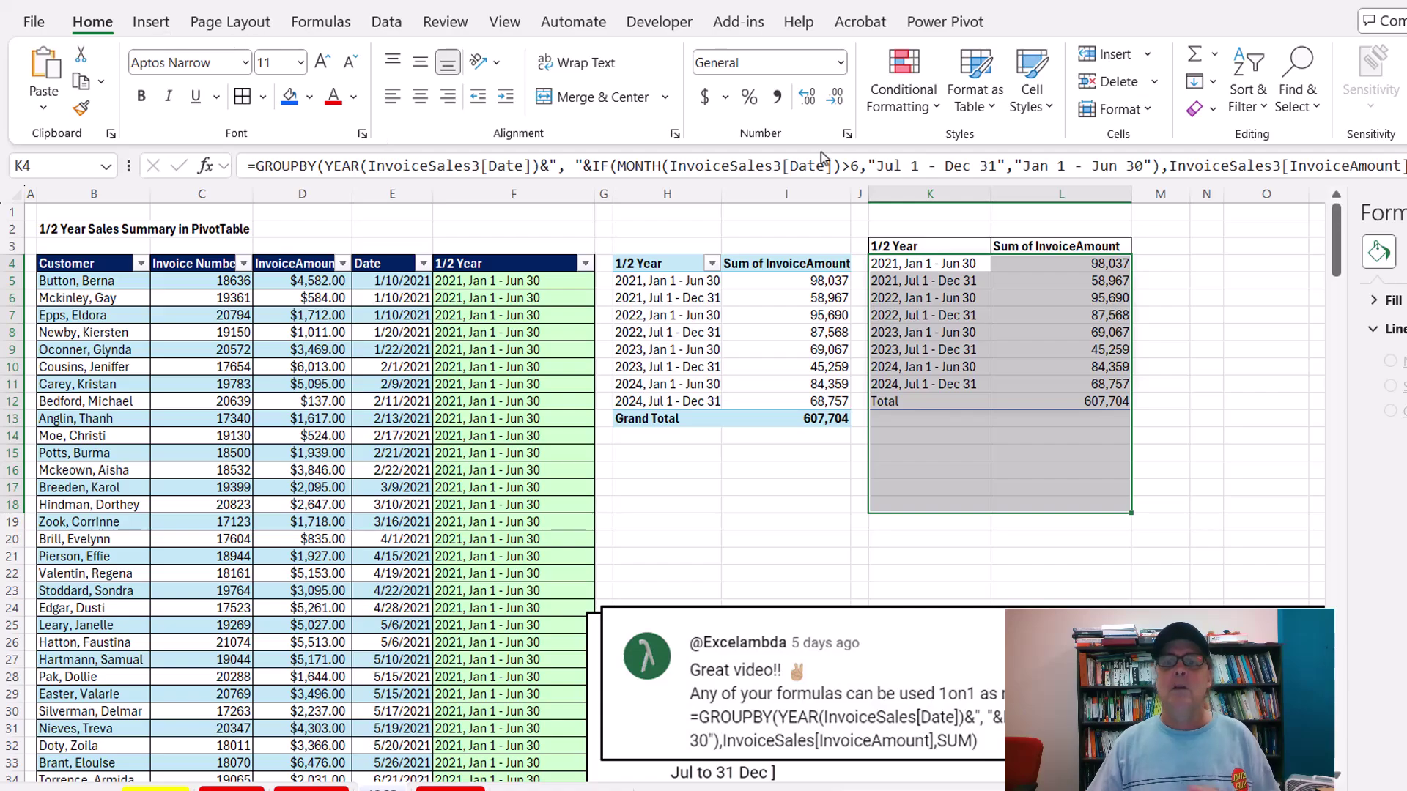
- Add a No Blanks conditional formatting rule that gives matching cells an outline border
left_click(909, 110)
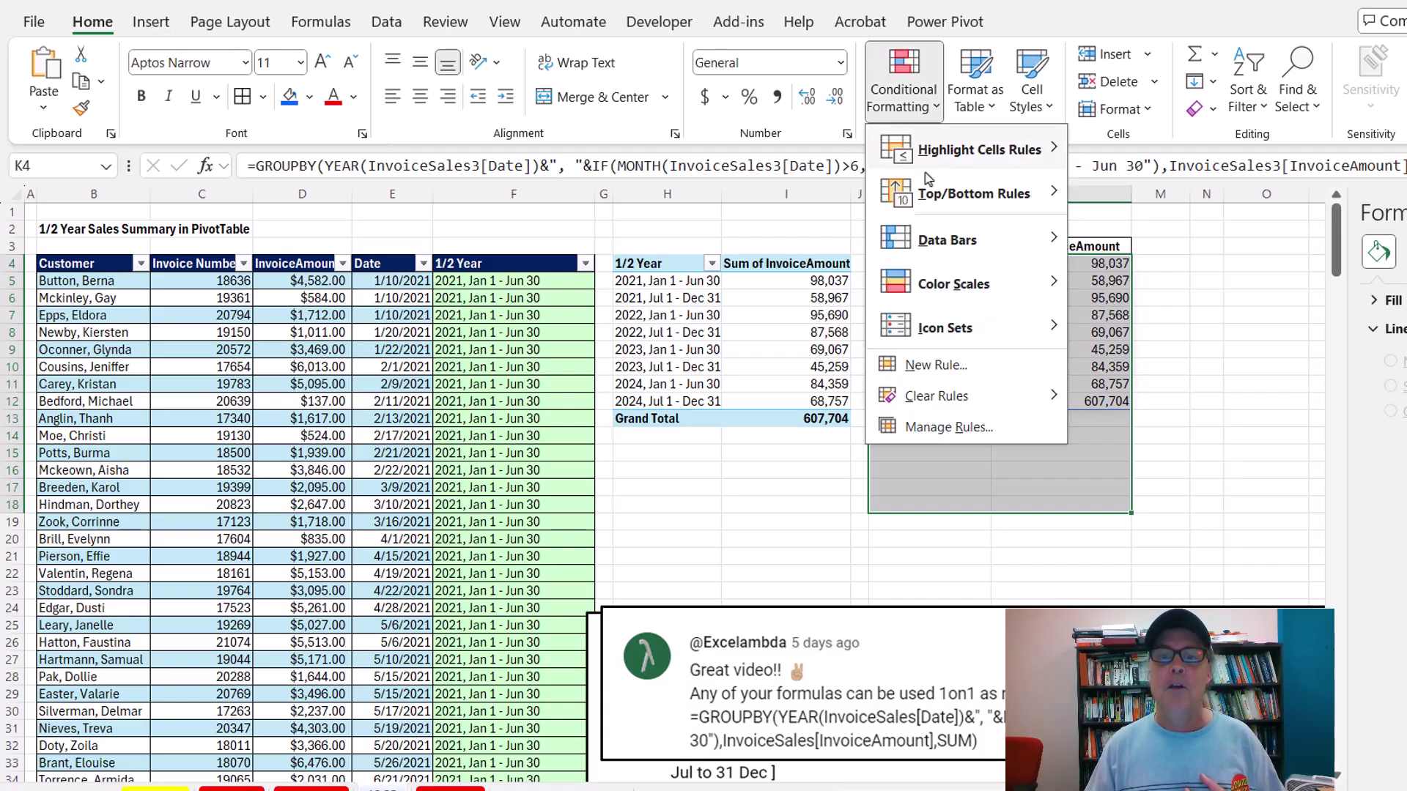
left_click(943, 366)
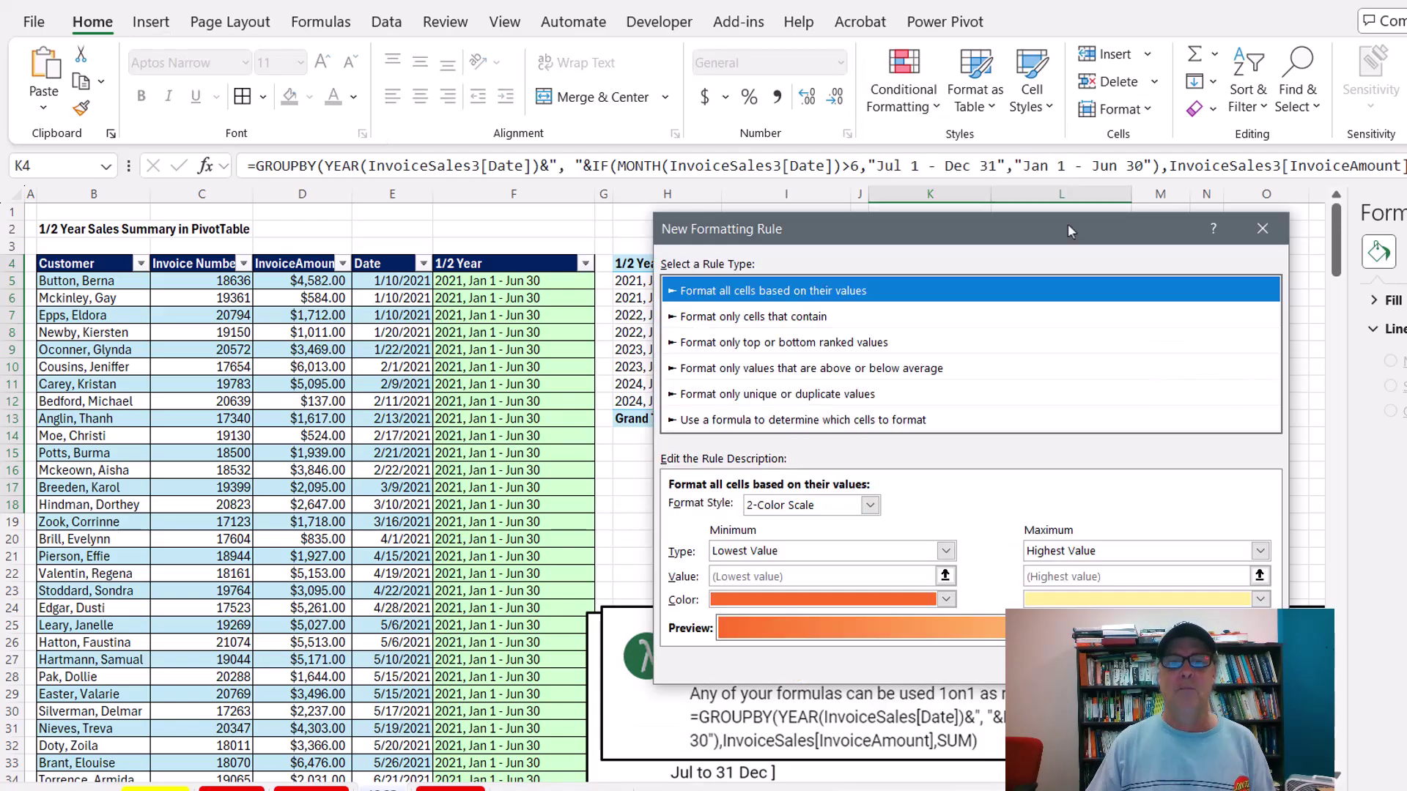
left_click(732, 320)
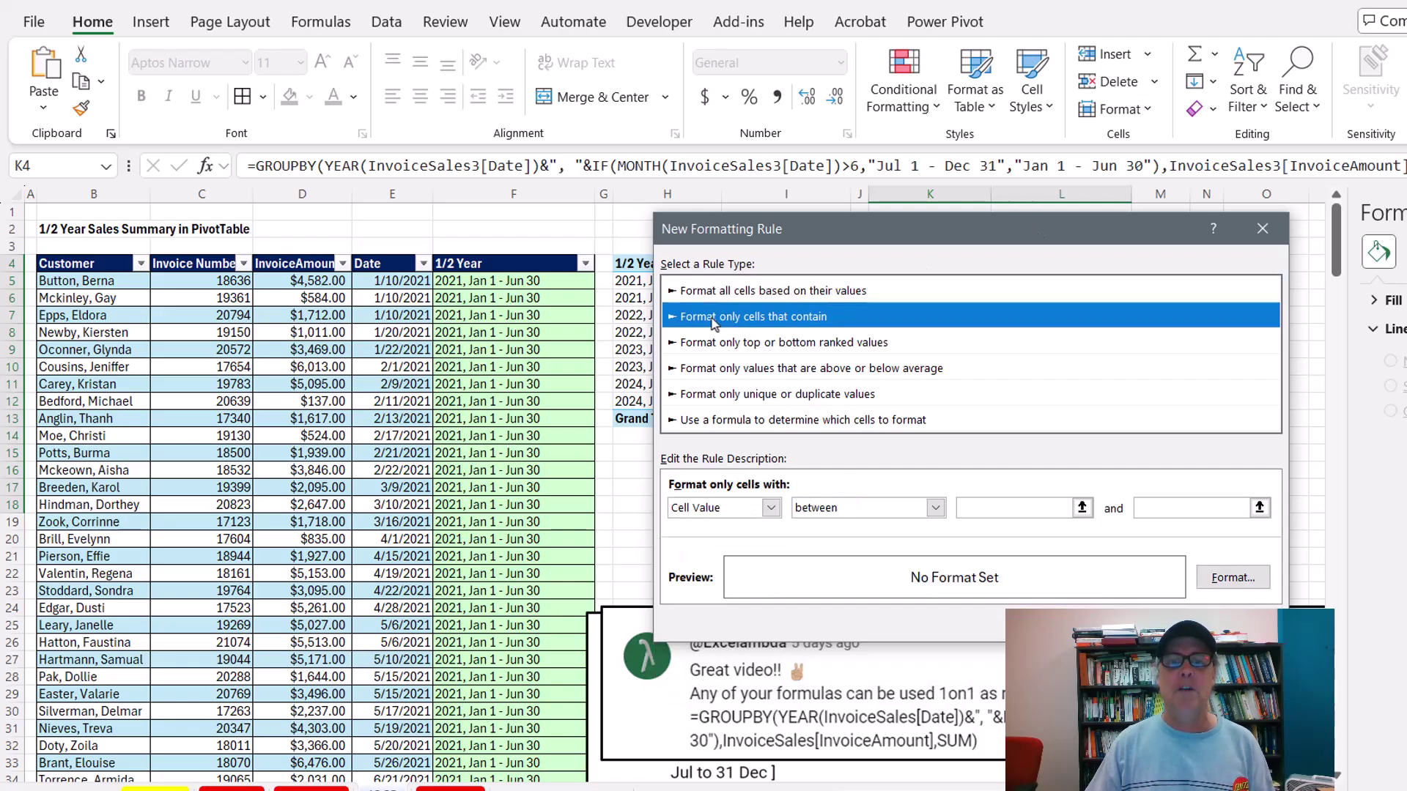
left_click(729, 510)
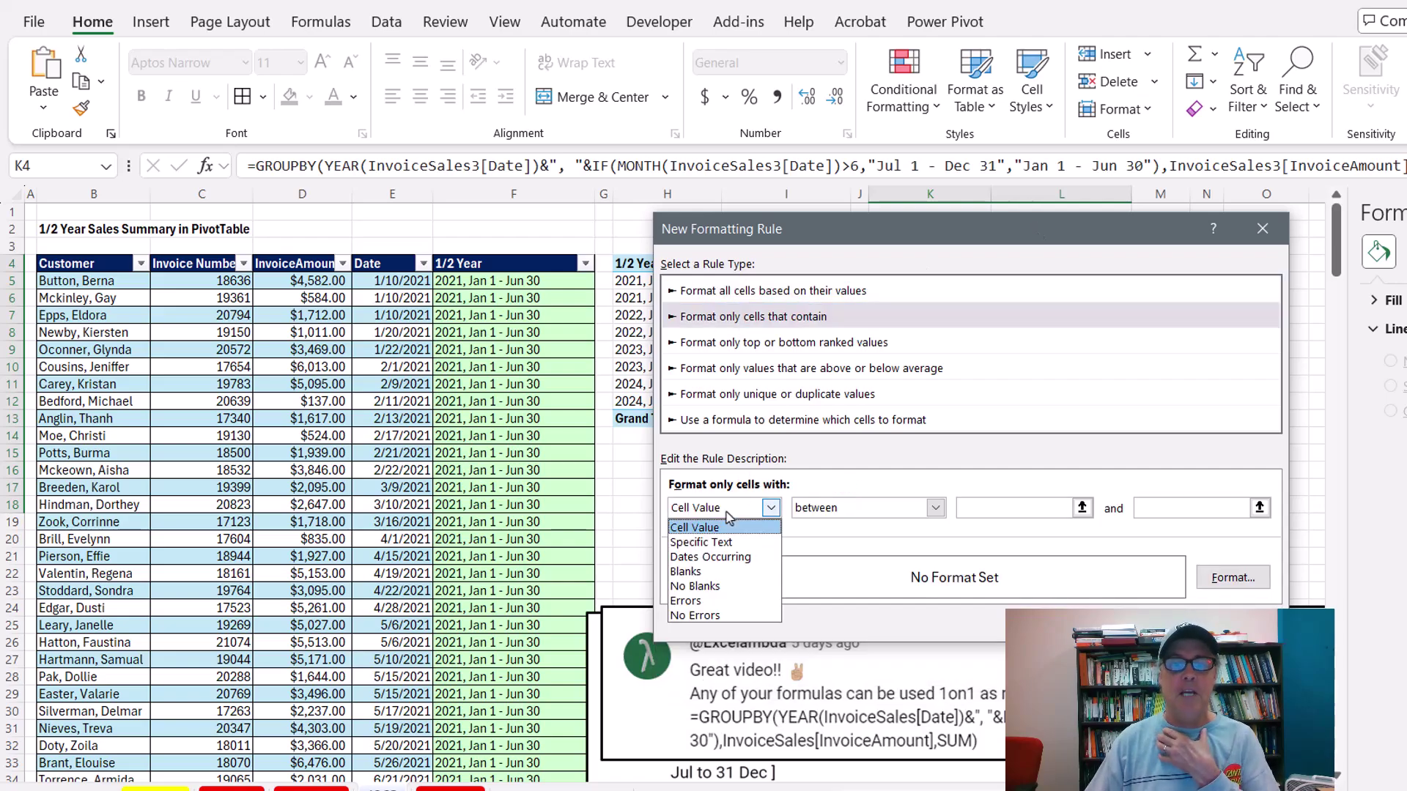
left_click(704, 586)
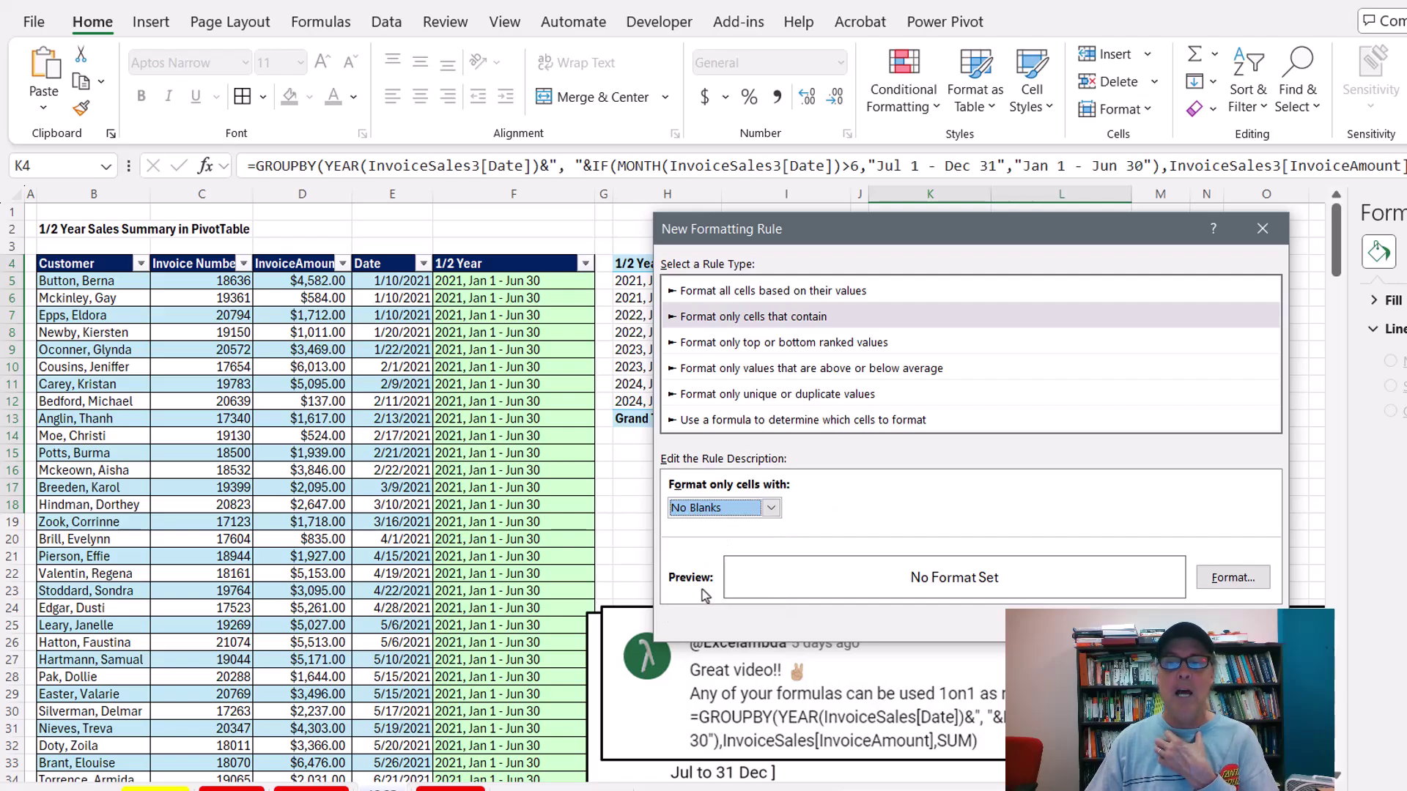
left_click(1233, 578)
left_click(705, 304)
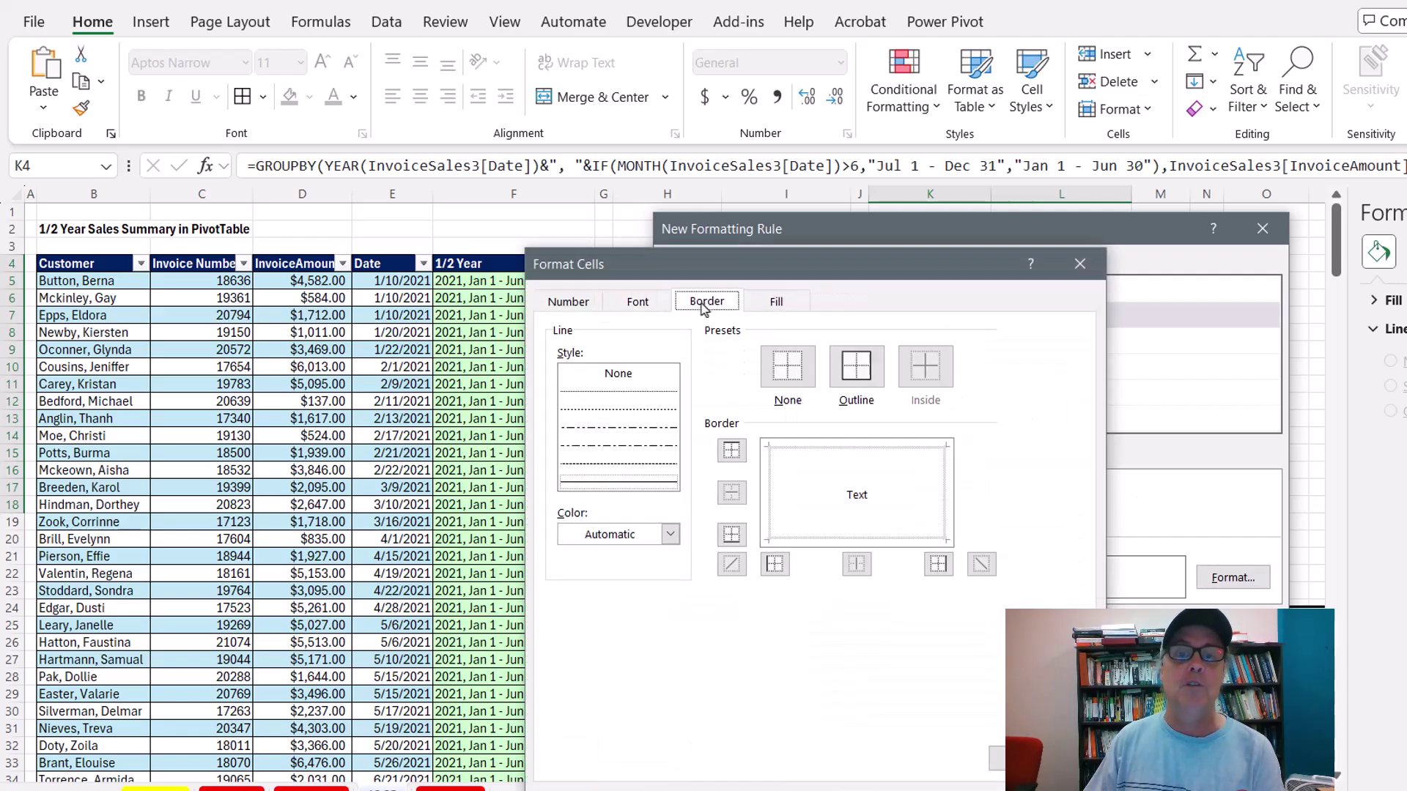
left_click(856, 366)
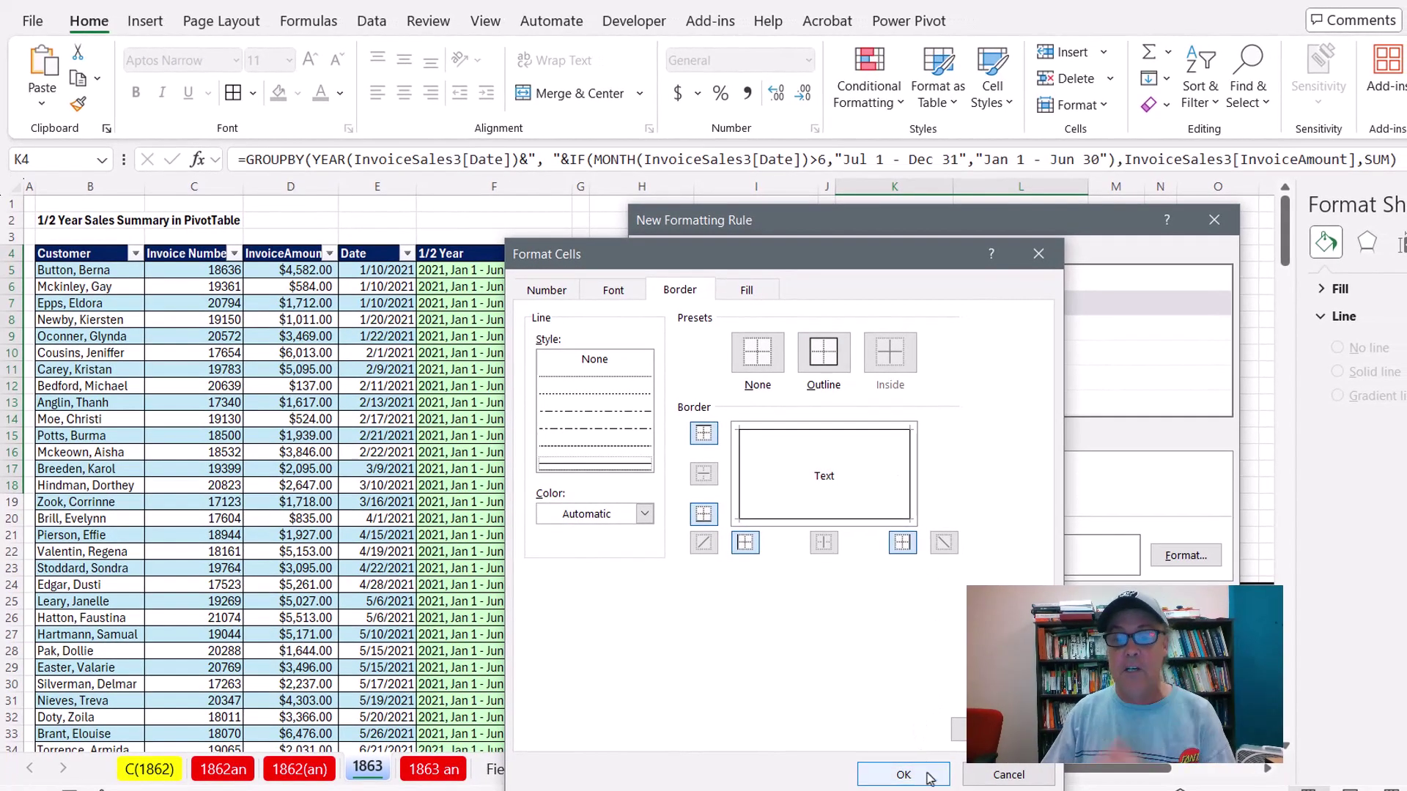
left_click(904, 775)
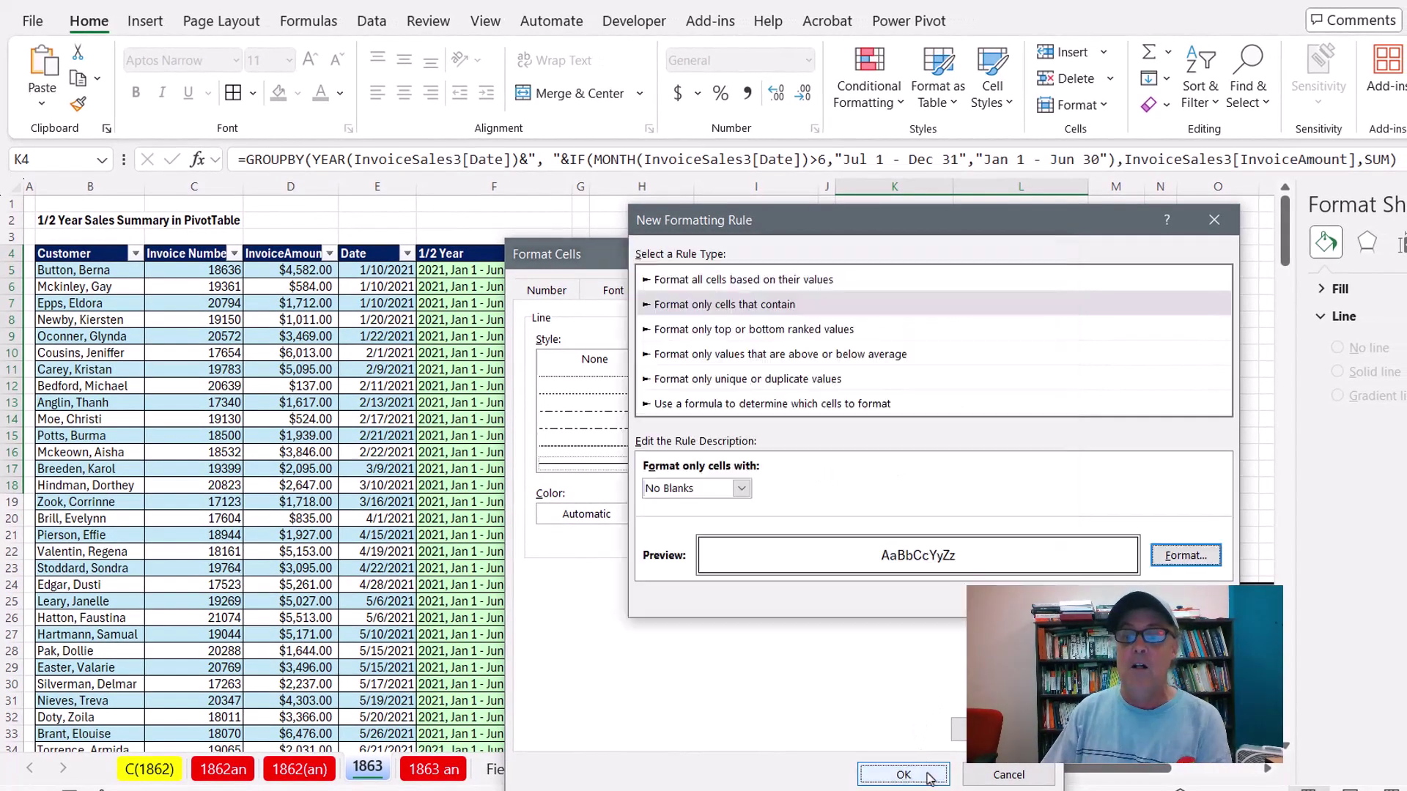
key("Return")
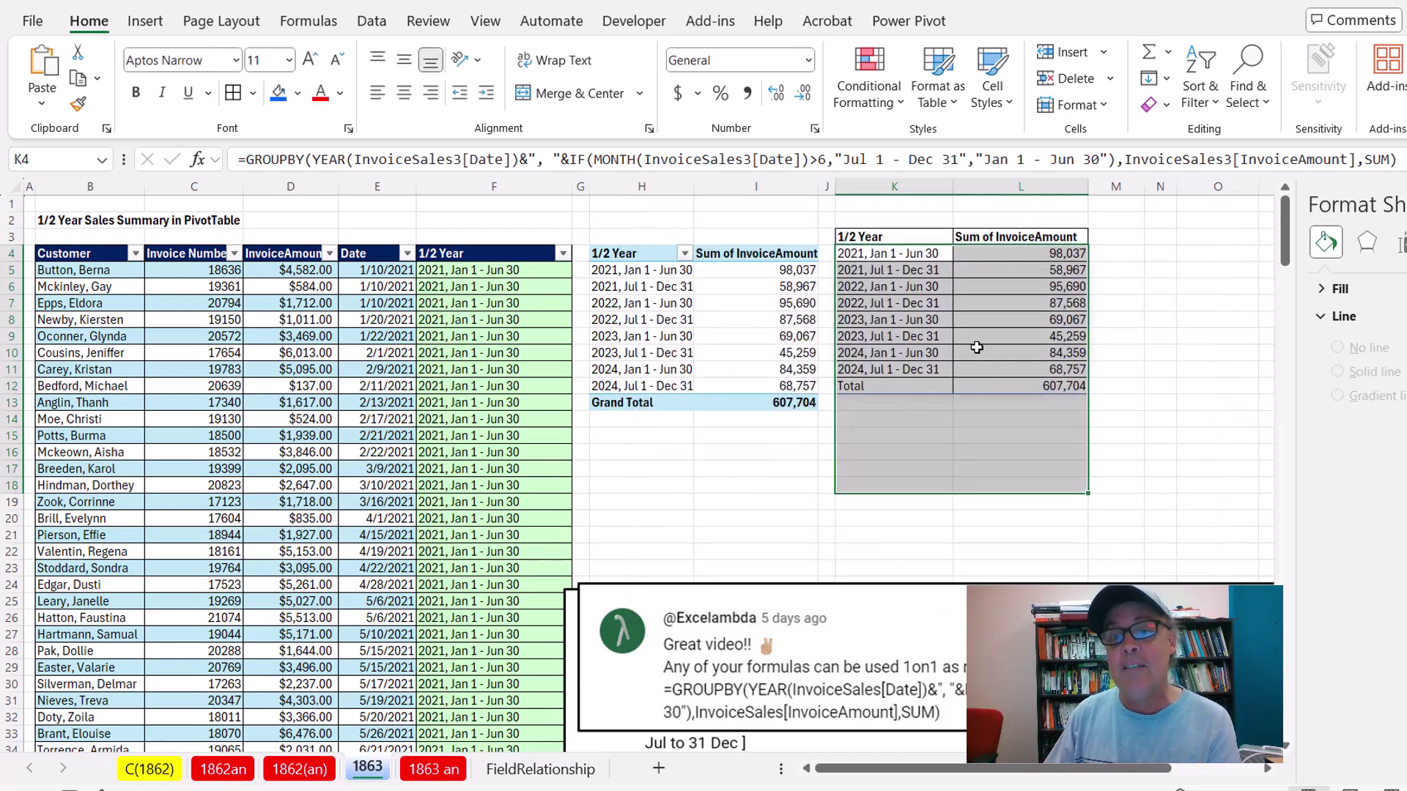
- Starting from K4, use Go To Special to select cells with the same conditional format
left_click(862, 253)
key("shift+Right")
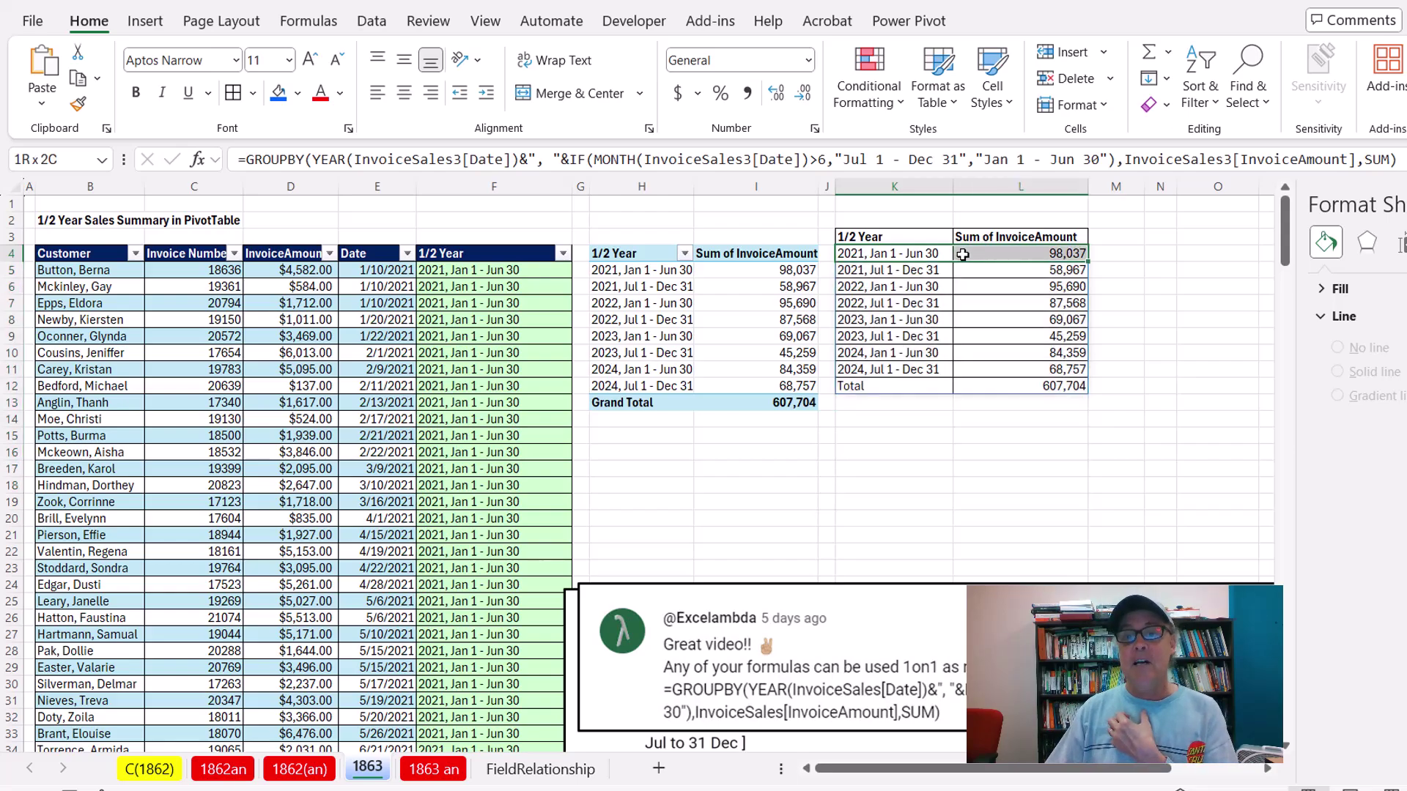
key("shift+Left")
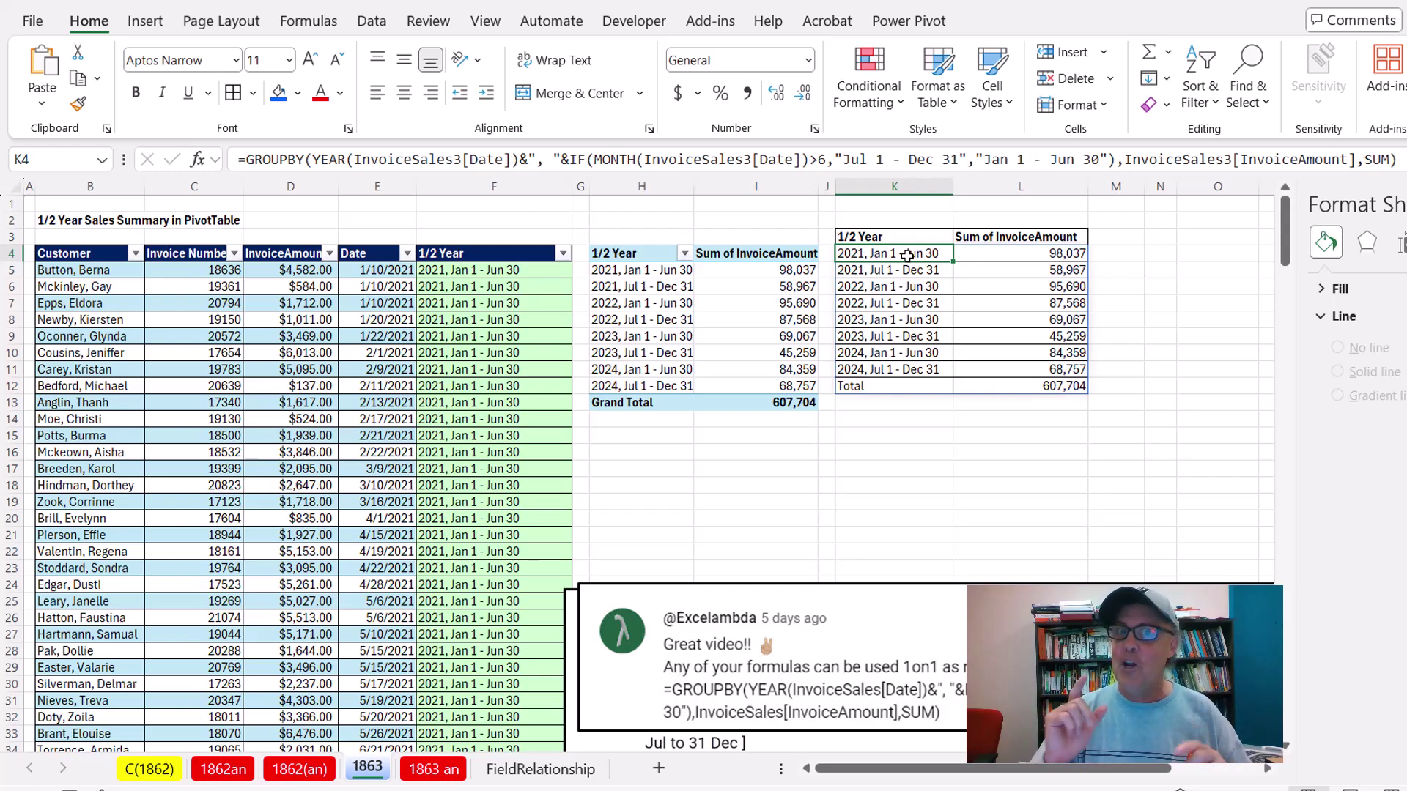
key("F5")
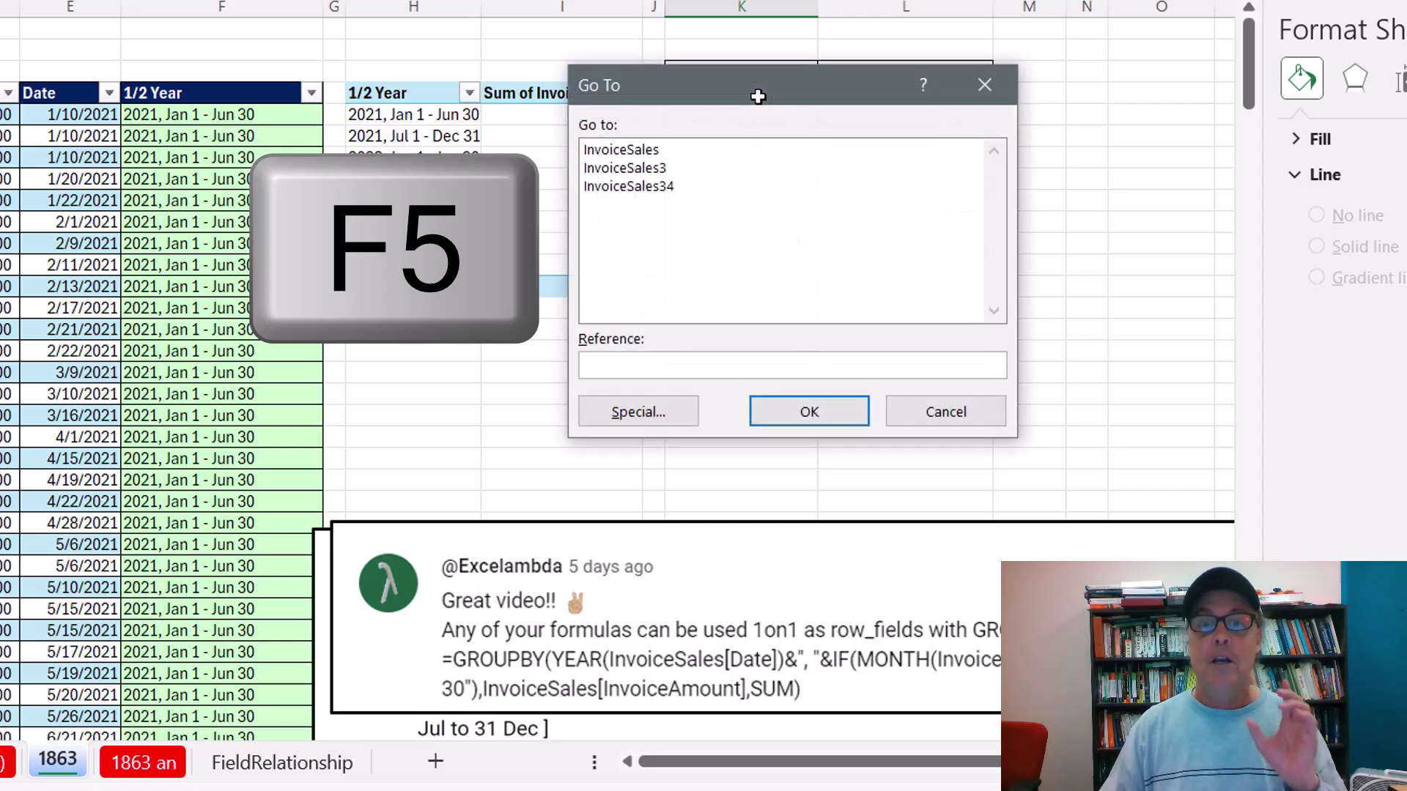
left_click(646, 412)
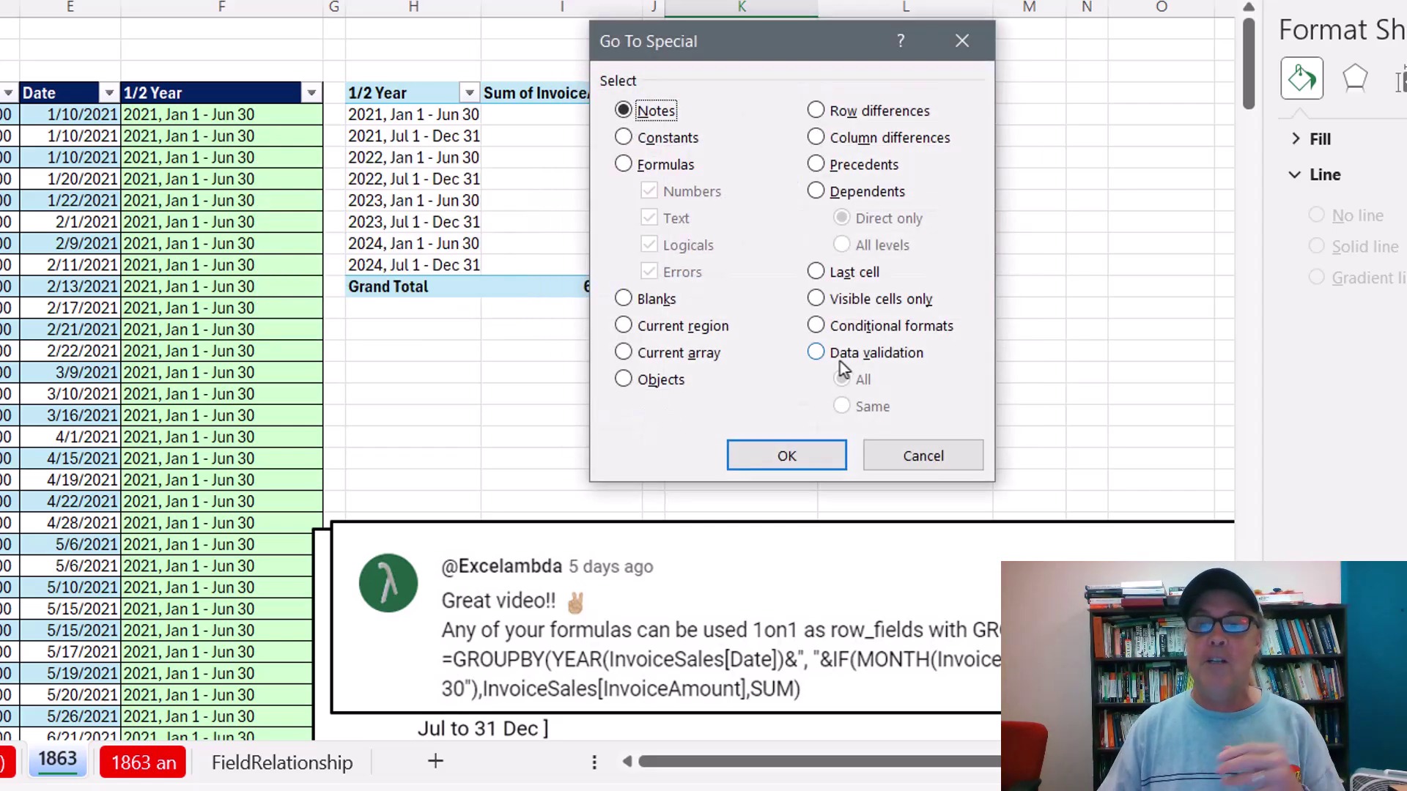
left_click(822, 327)
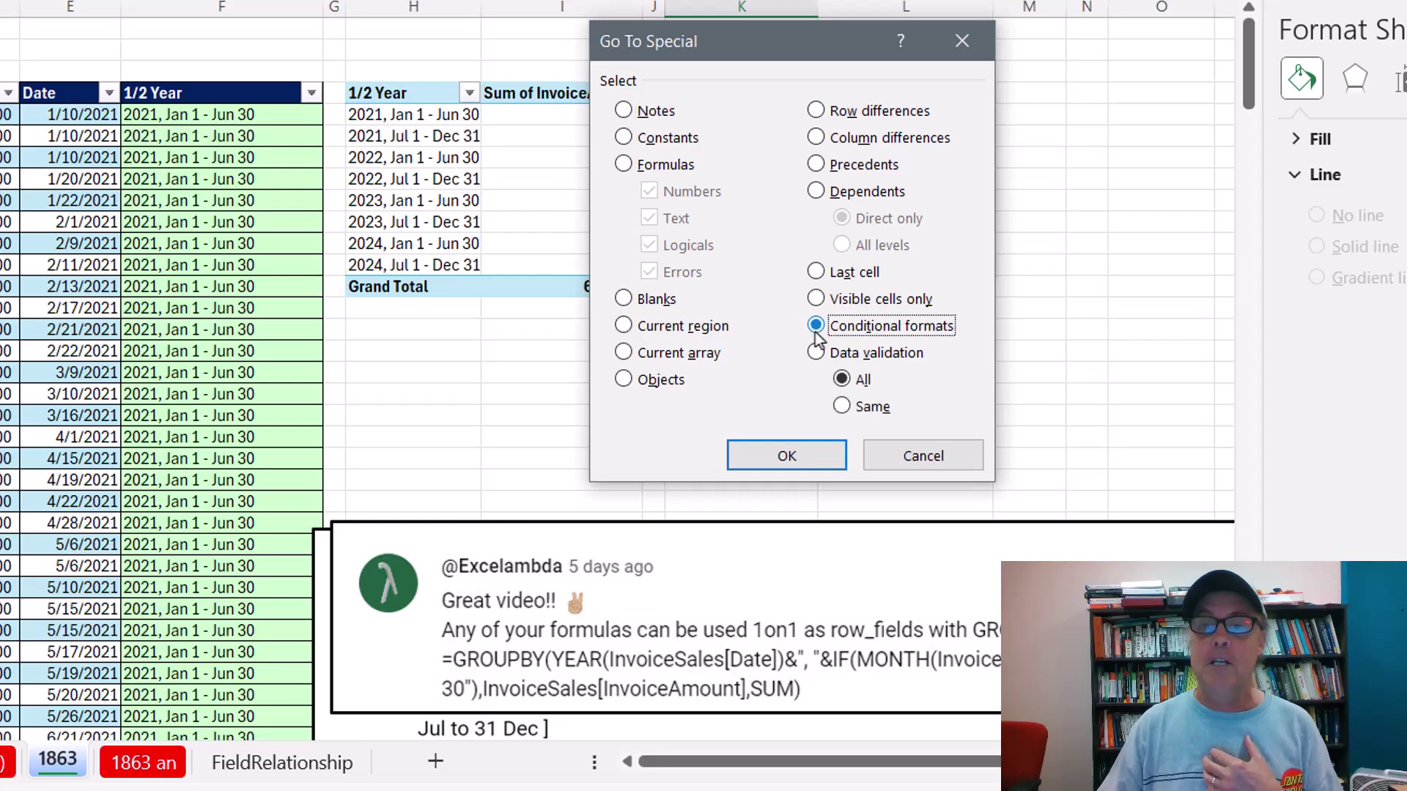
left_click(847, 409)
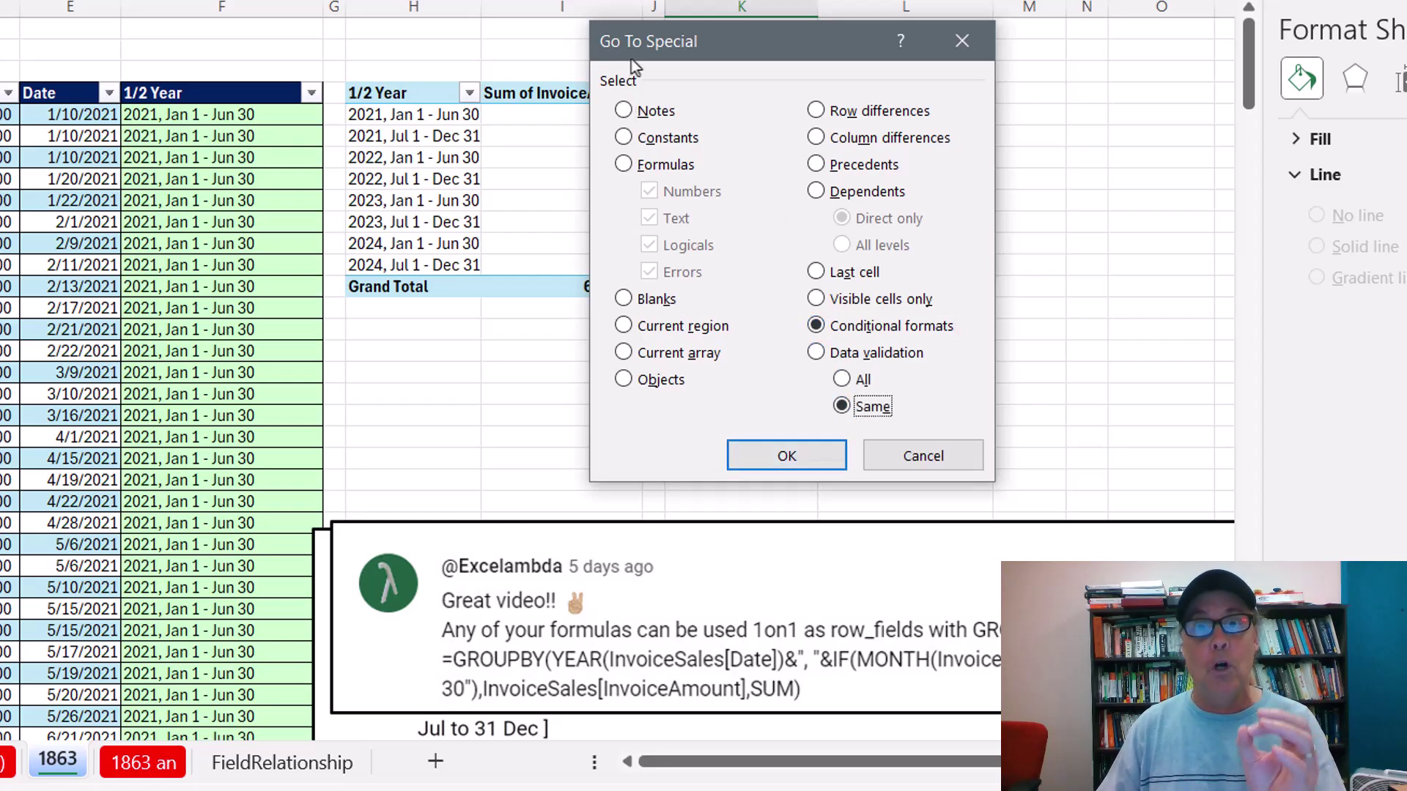
left_click(787, 469)
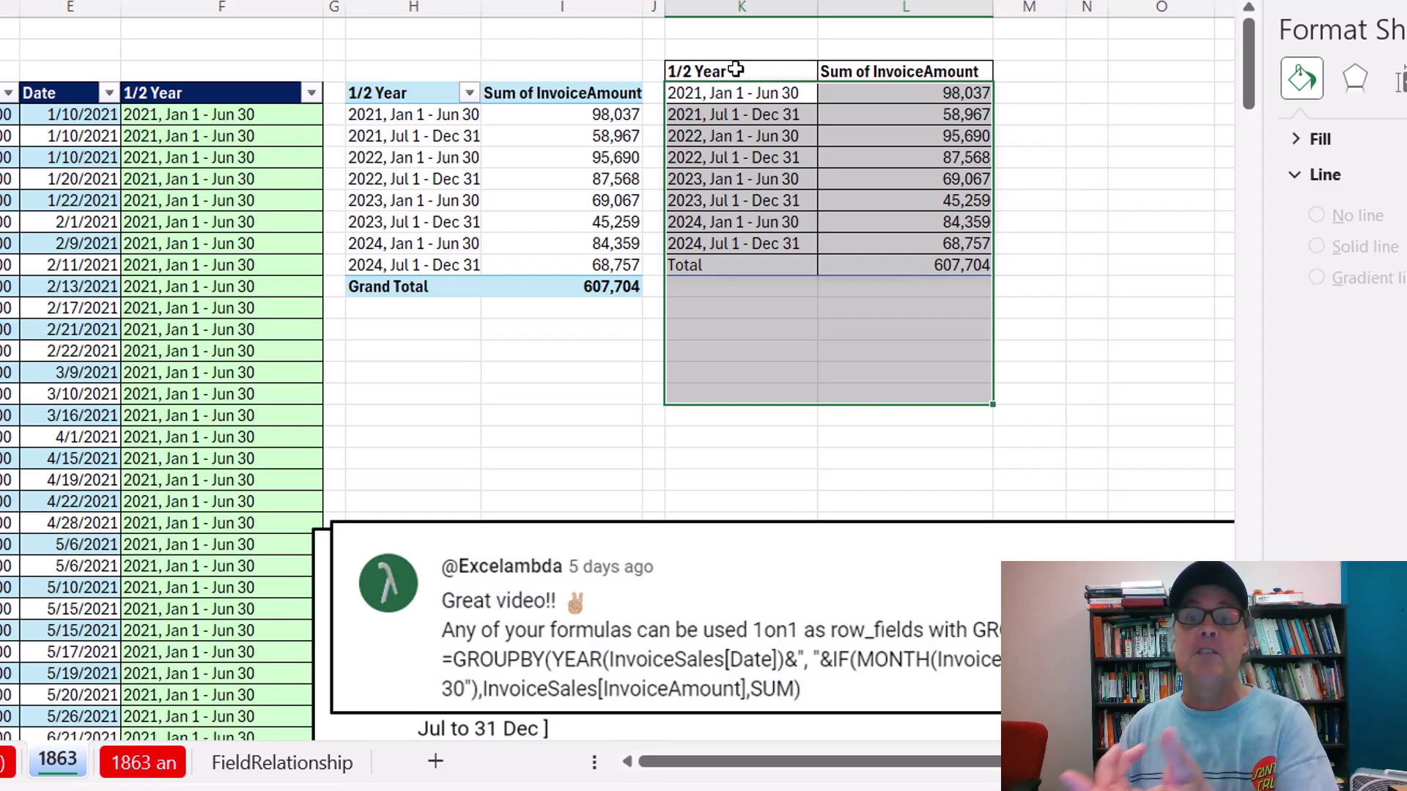
- Create a new formula-based conditional formatting rule using =$K4="Total"
key("alt+h")
key("l")
key("n")
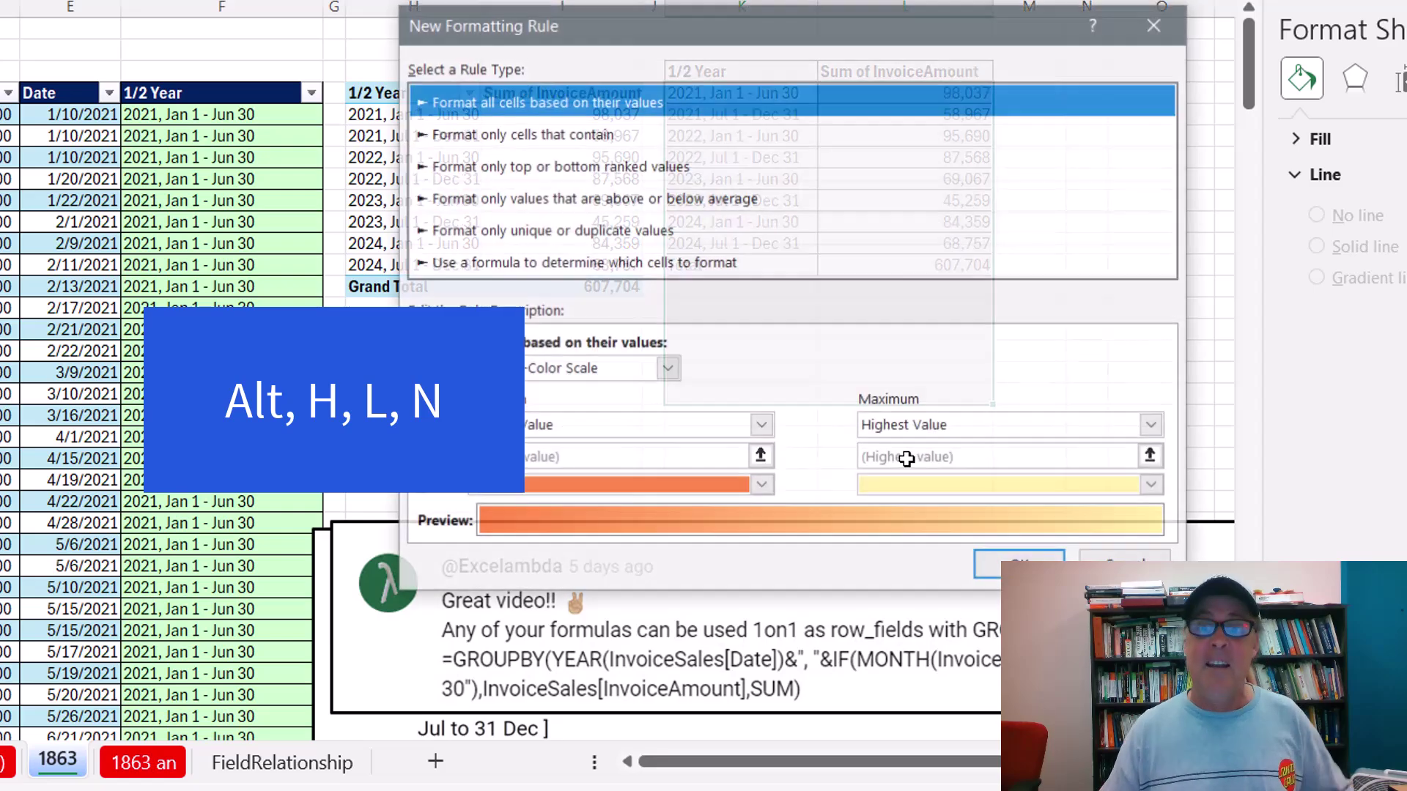
left_click(561, 265)
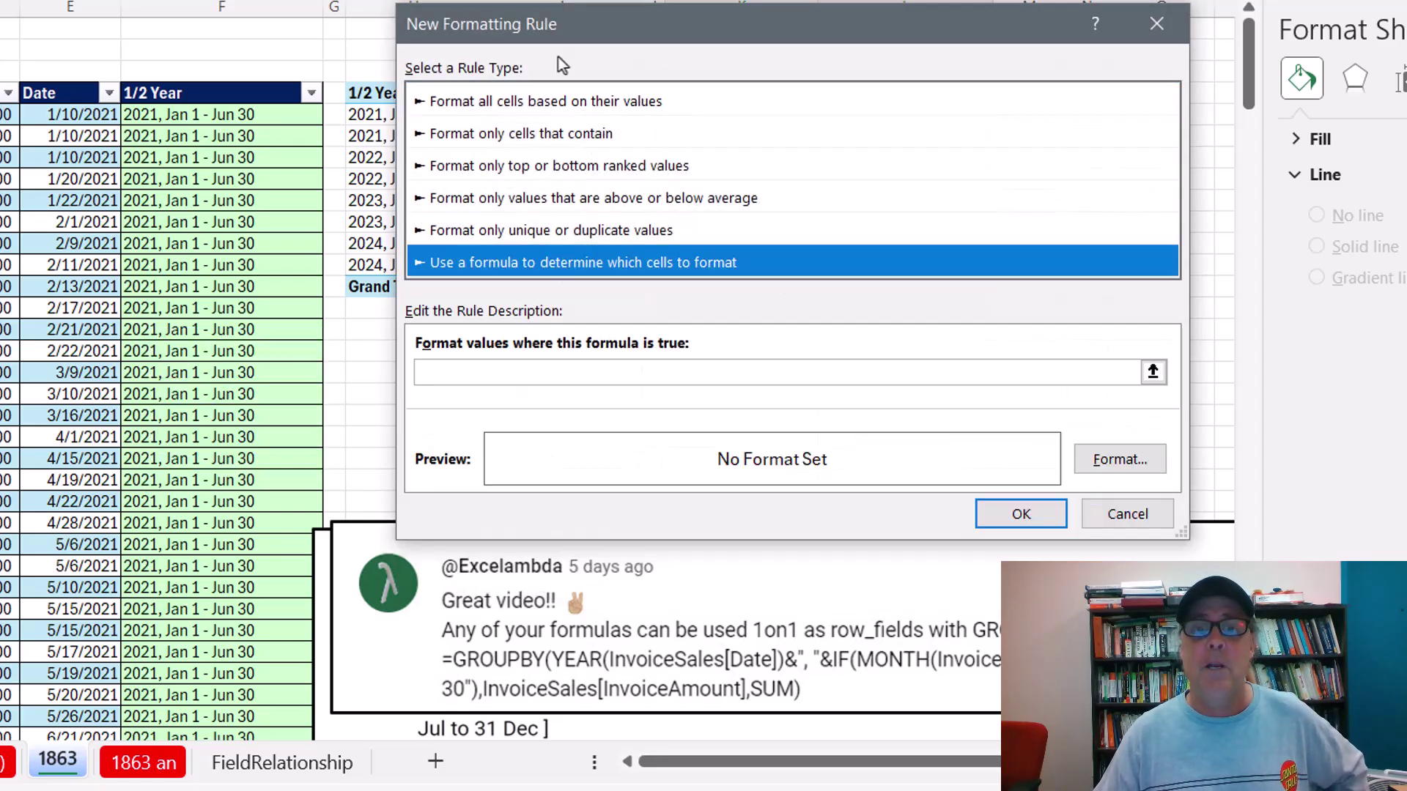
left_click_drag(553, 36, 1085, 21)
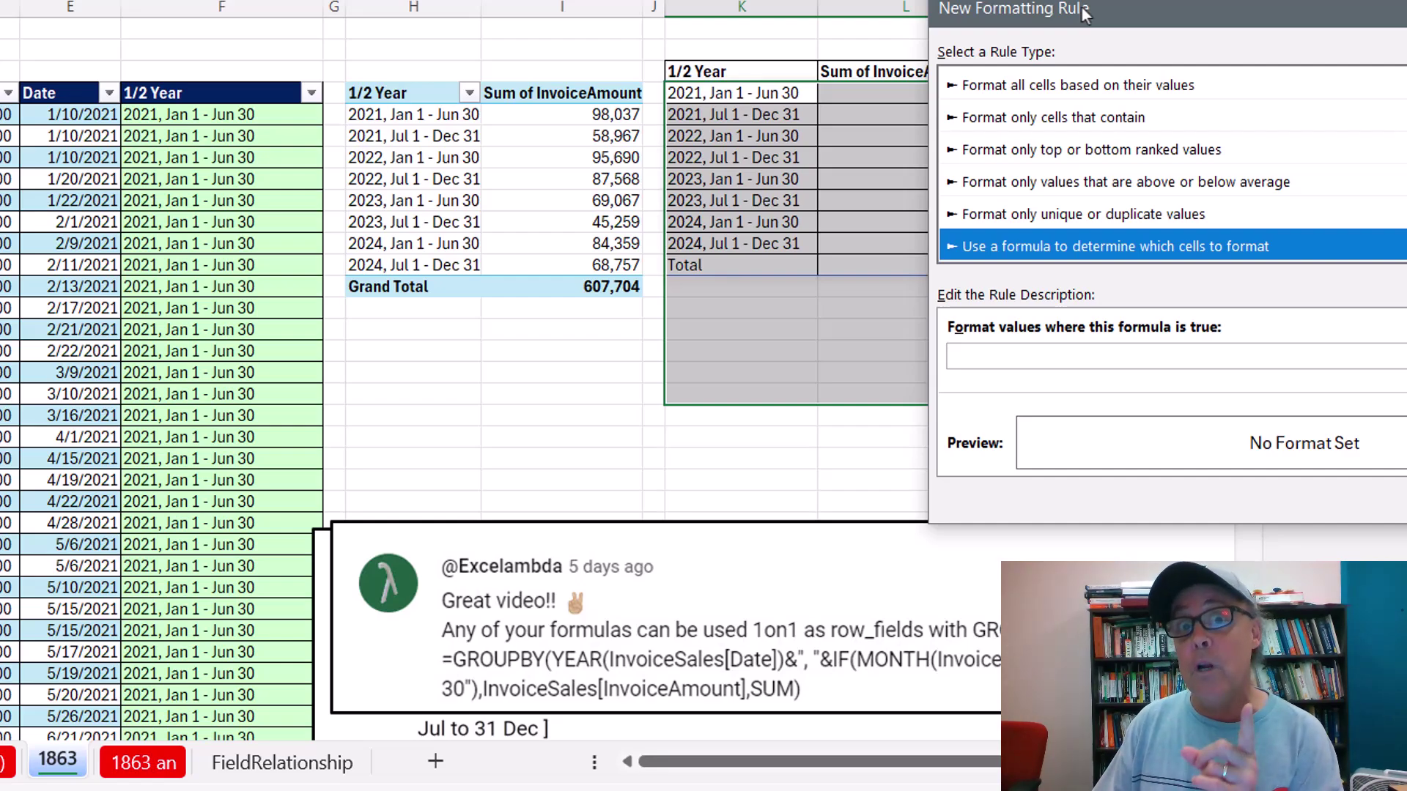
left_click_drag(1086, 16, 1167, 15)
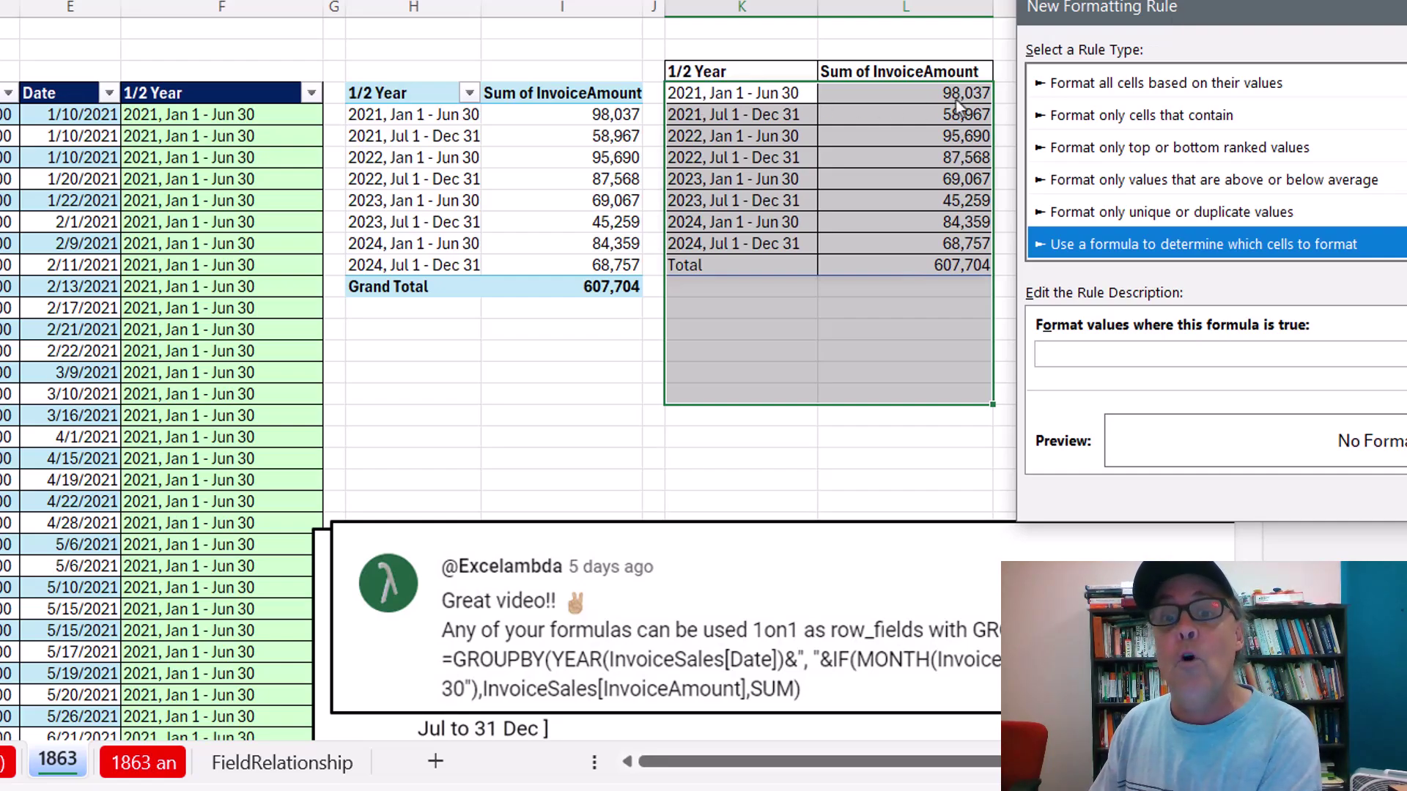
left_click(1071, 359)
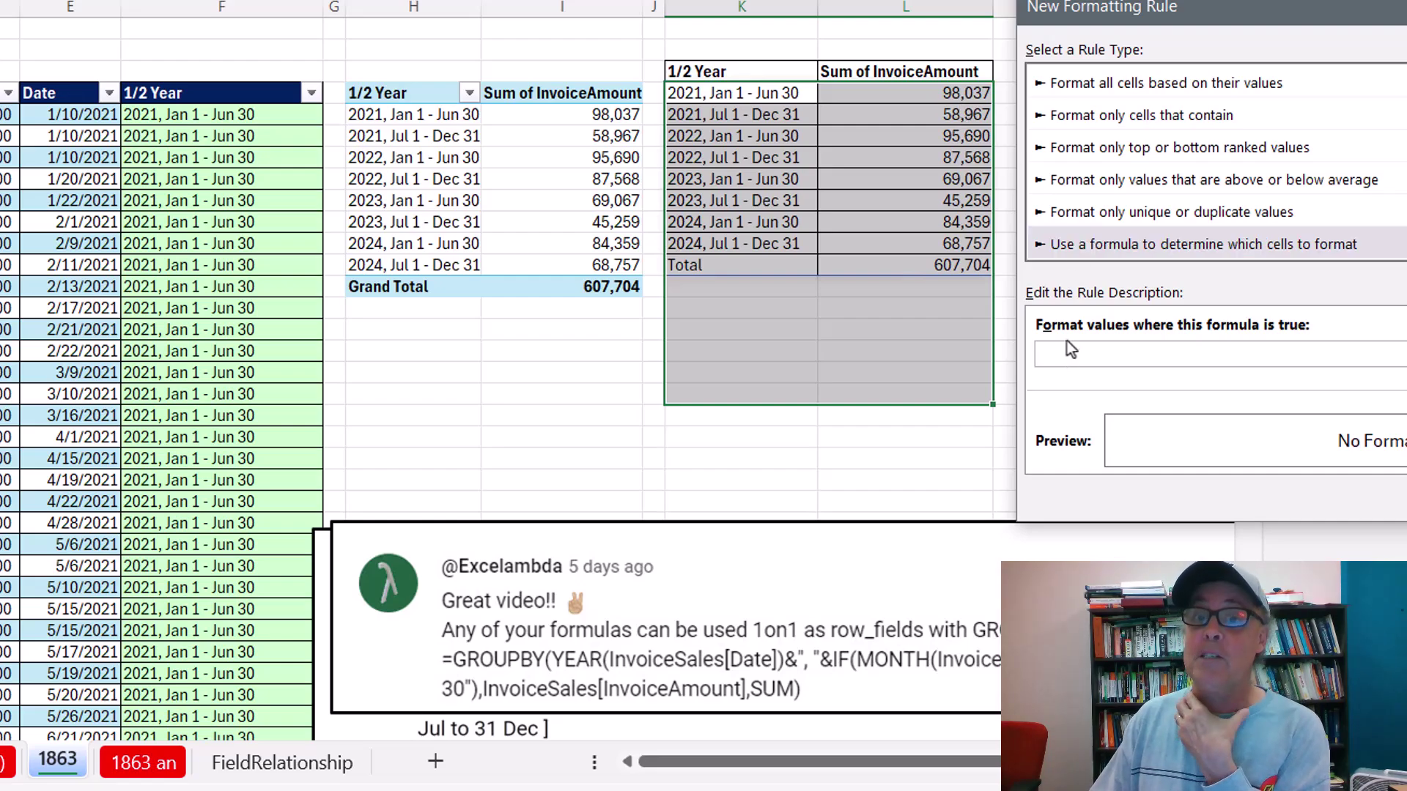
left_click(744, 93)
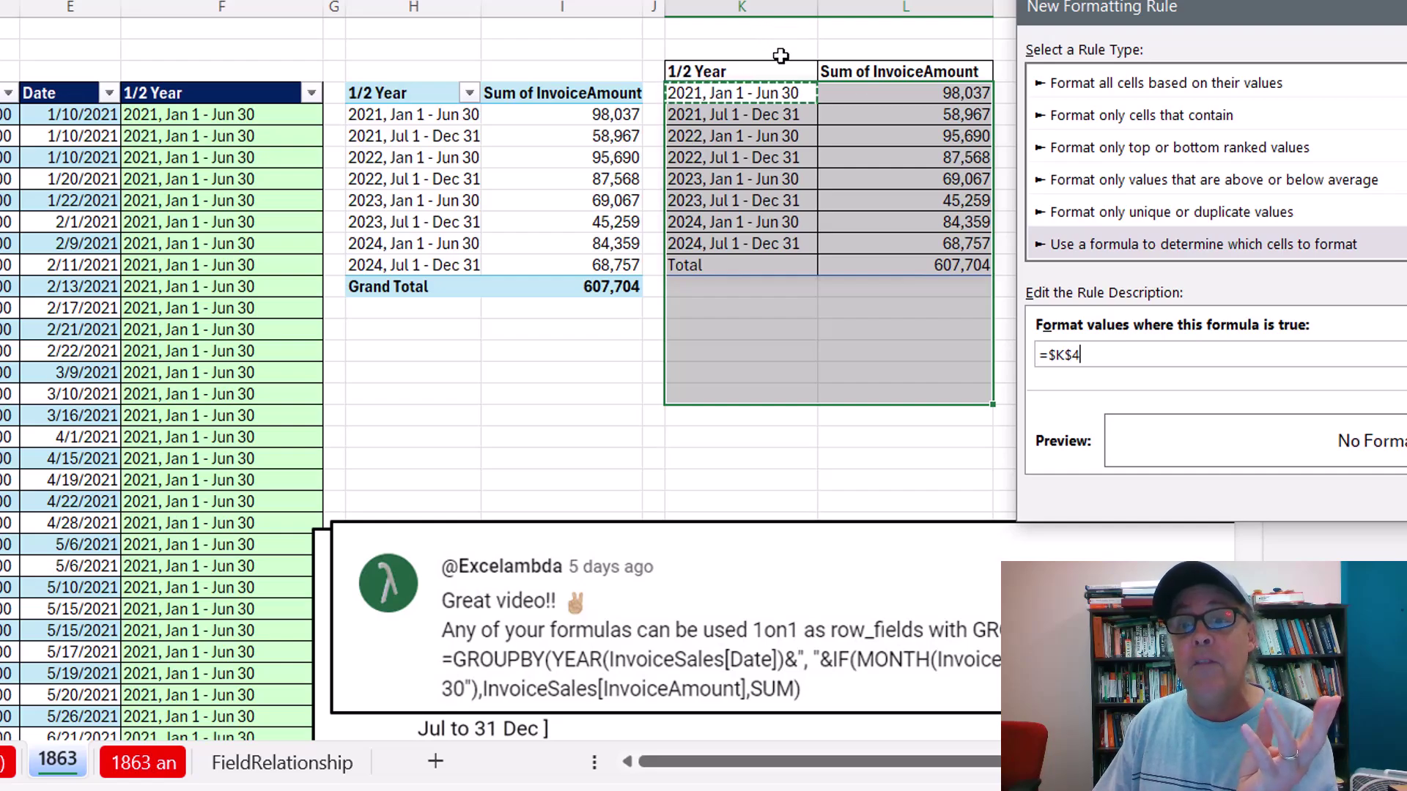
key("F4")
key("F4")
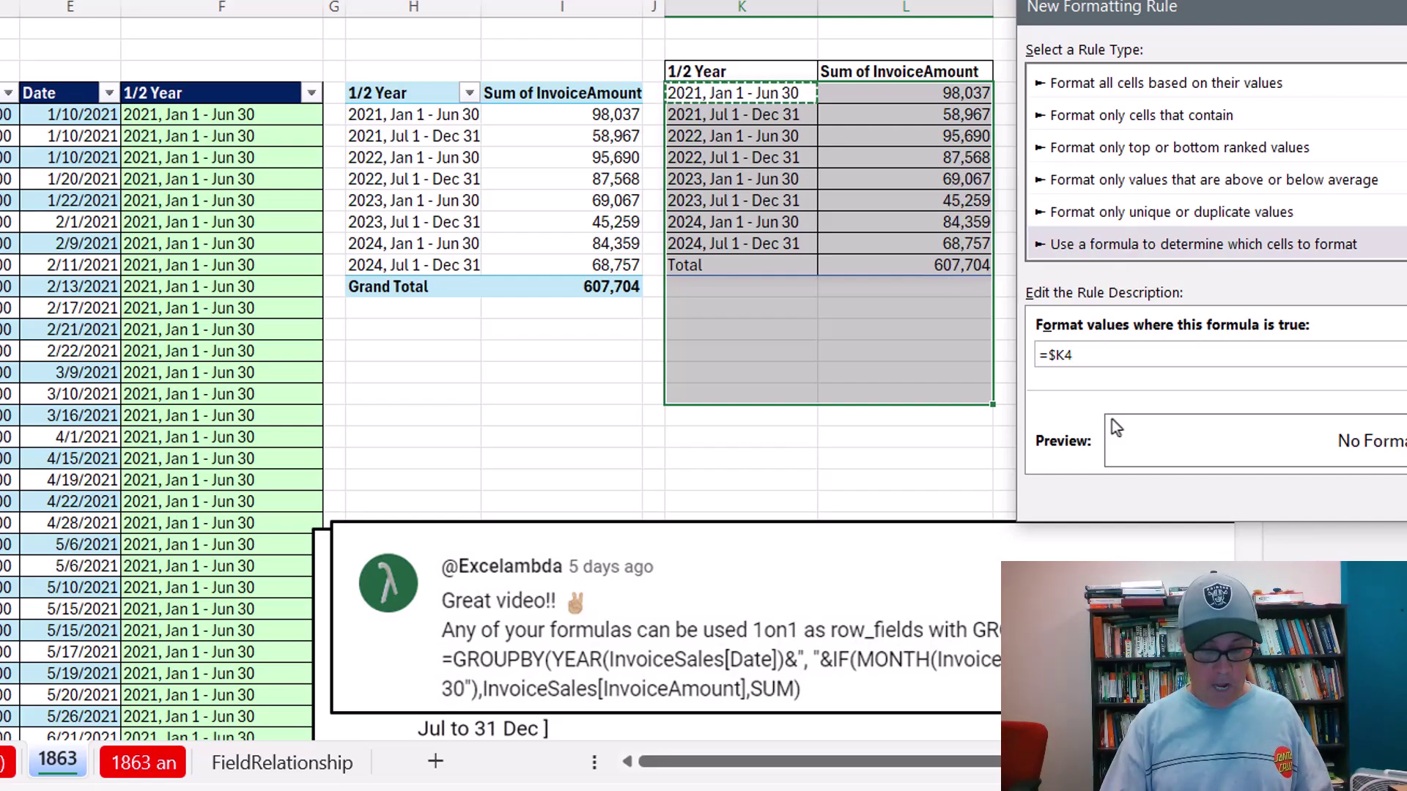
type("=\"Total\"")
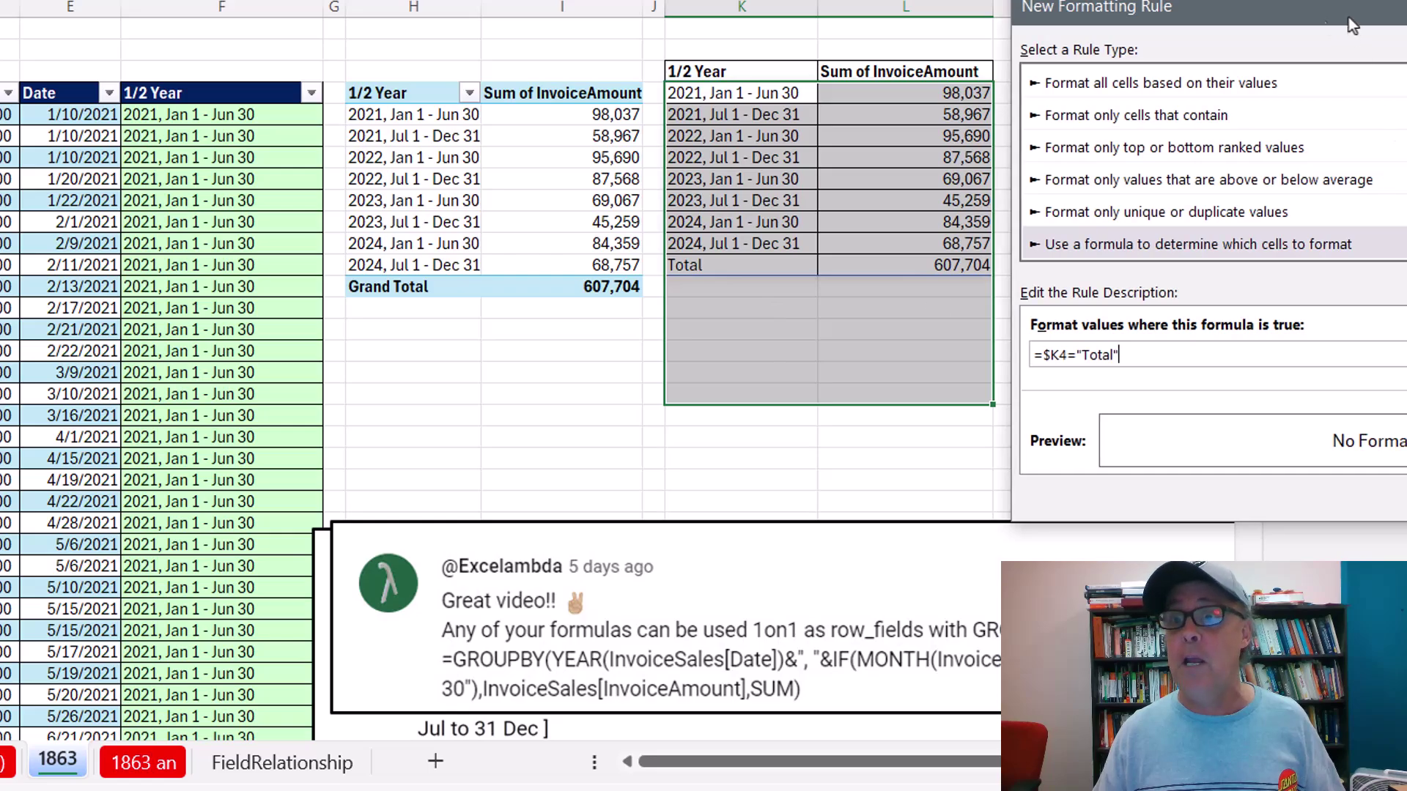
left_click_drag(1348, 16, 869, 0)
- Format matching rows with light blue fill, bold and double underline, then apply the rule
left_click(1291, 390)
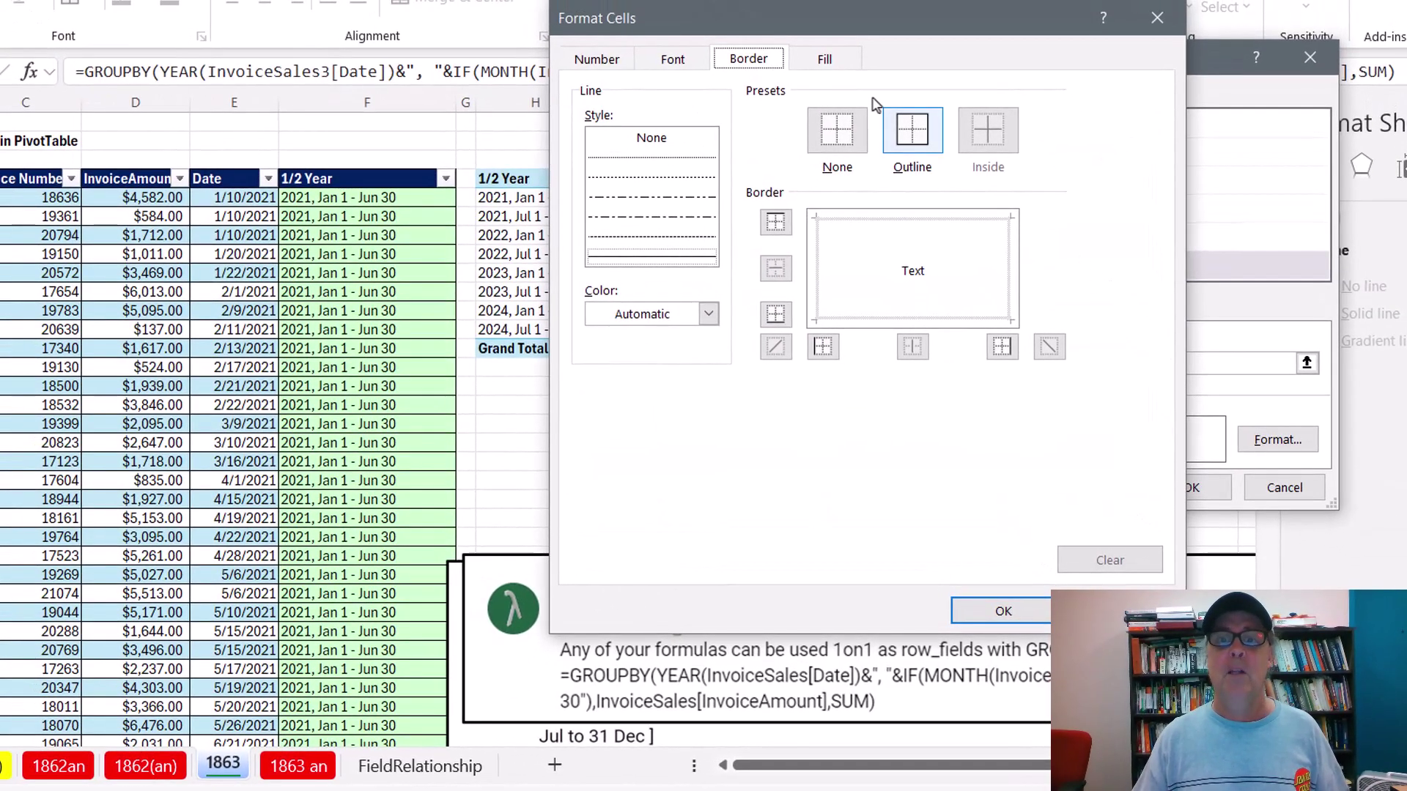
left_click(824, 60)
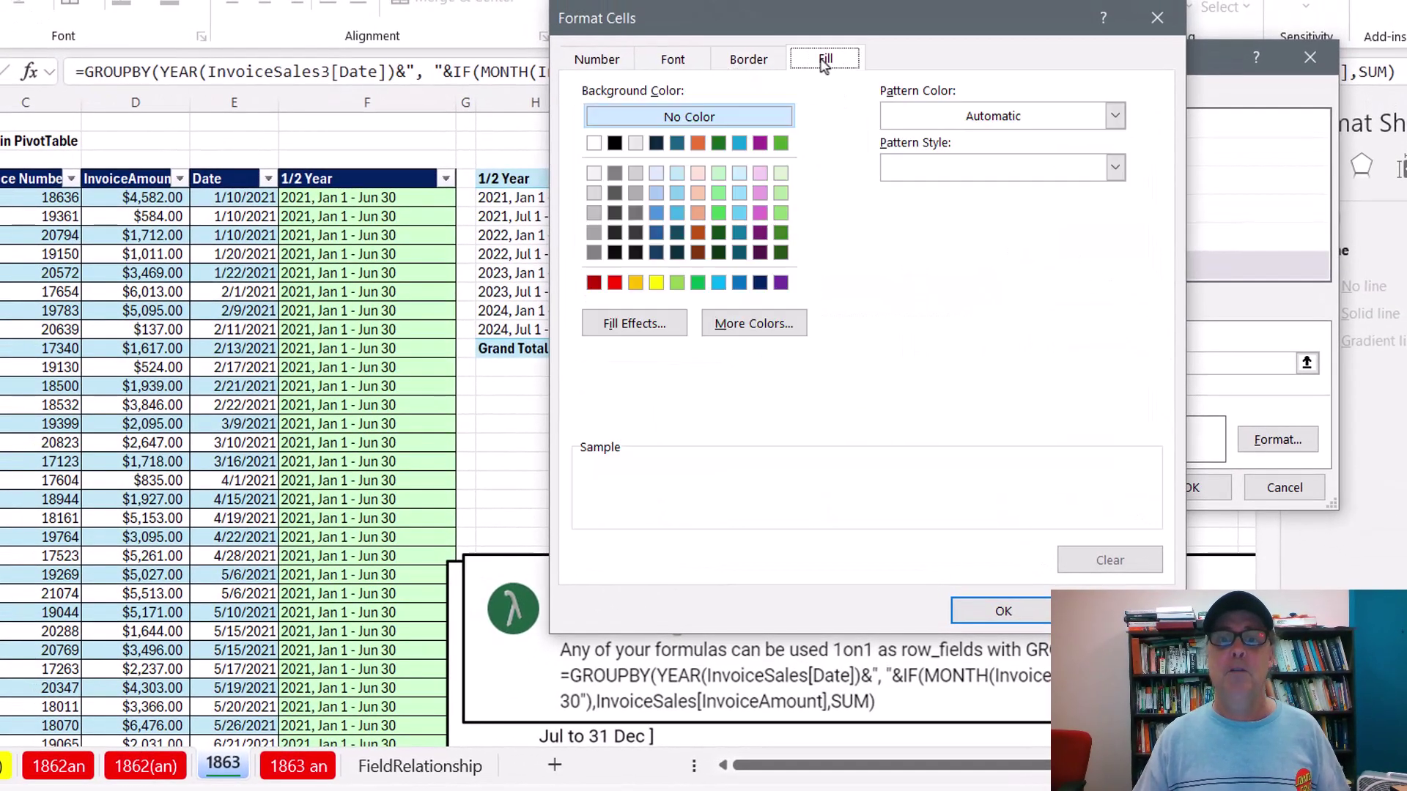
left_click(739, 174)
left_click(695, 67)
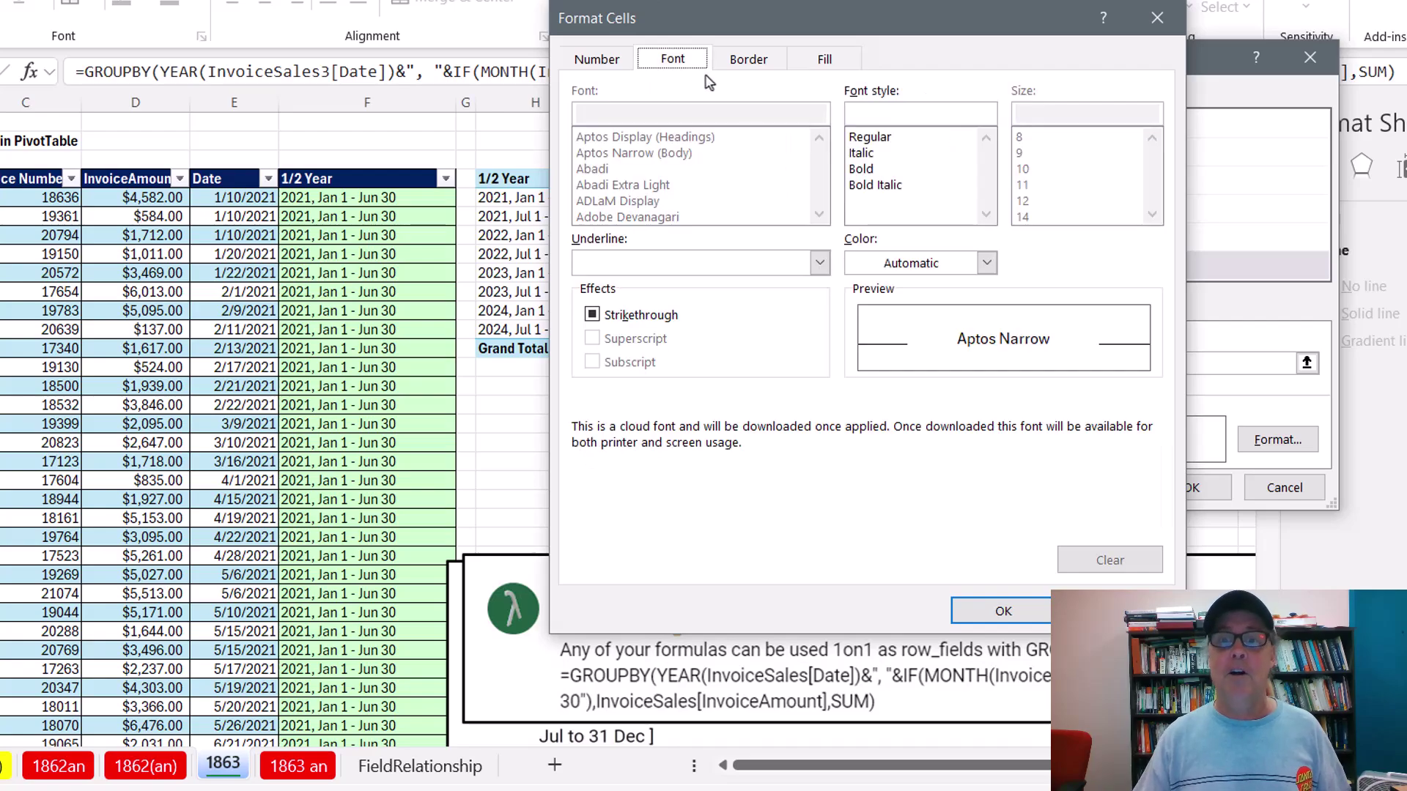
left_click(867, 171)
left_click(624, 262)
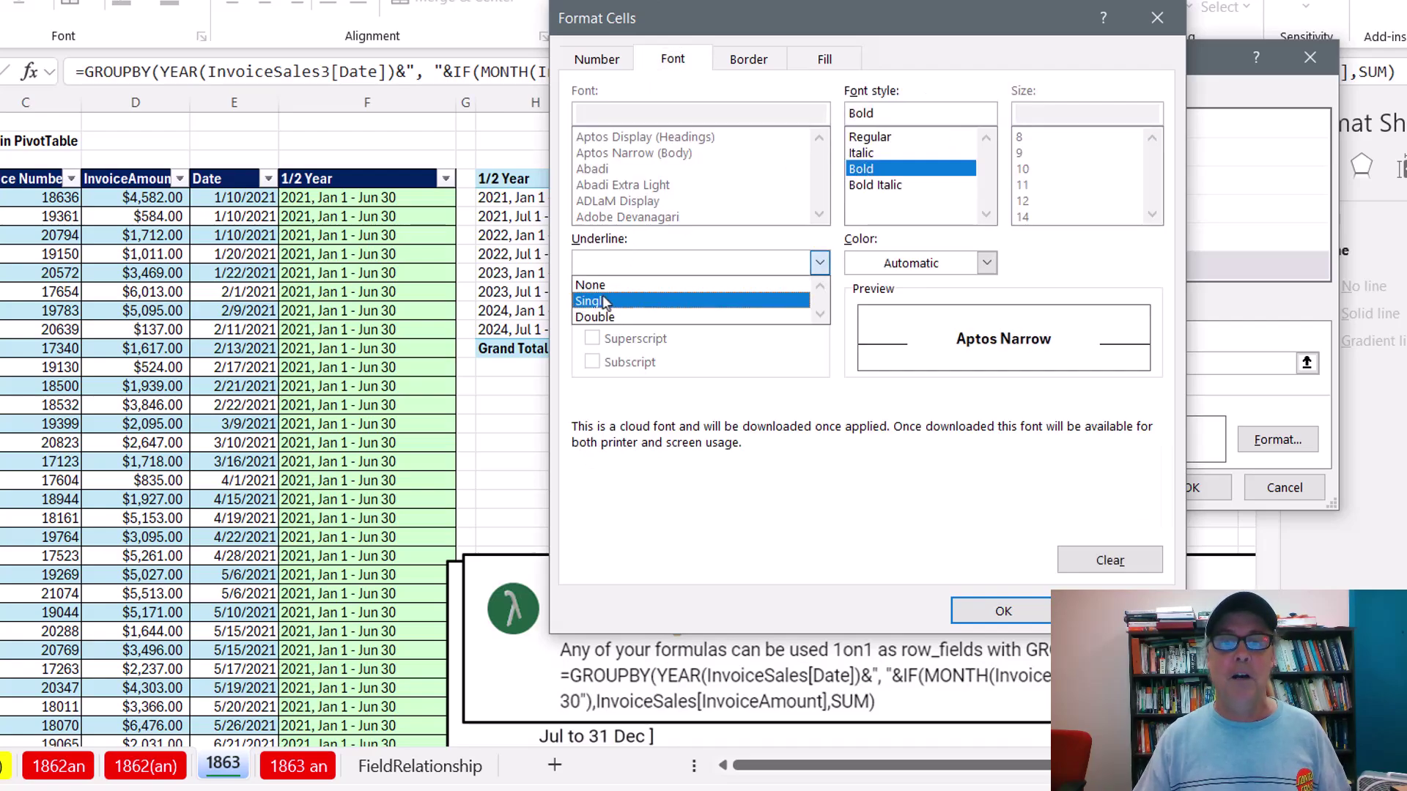
left_click(601, 321)
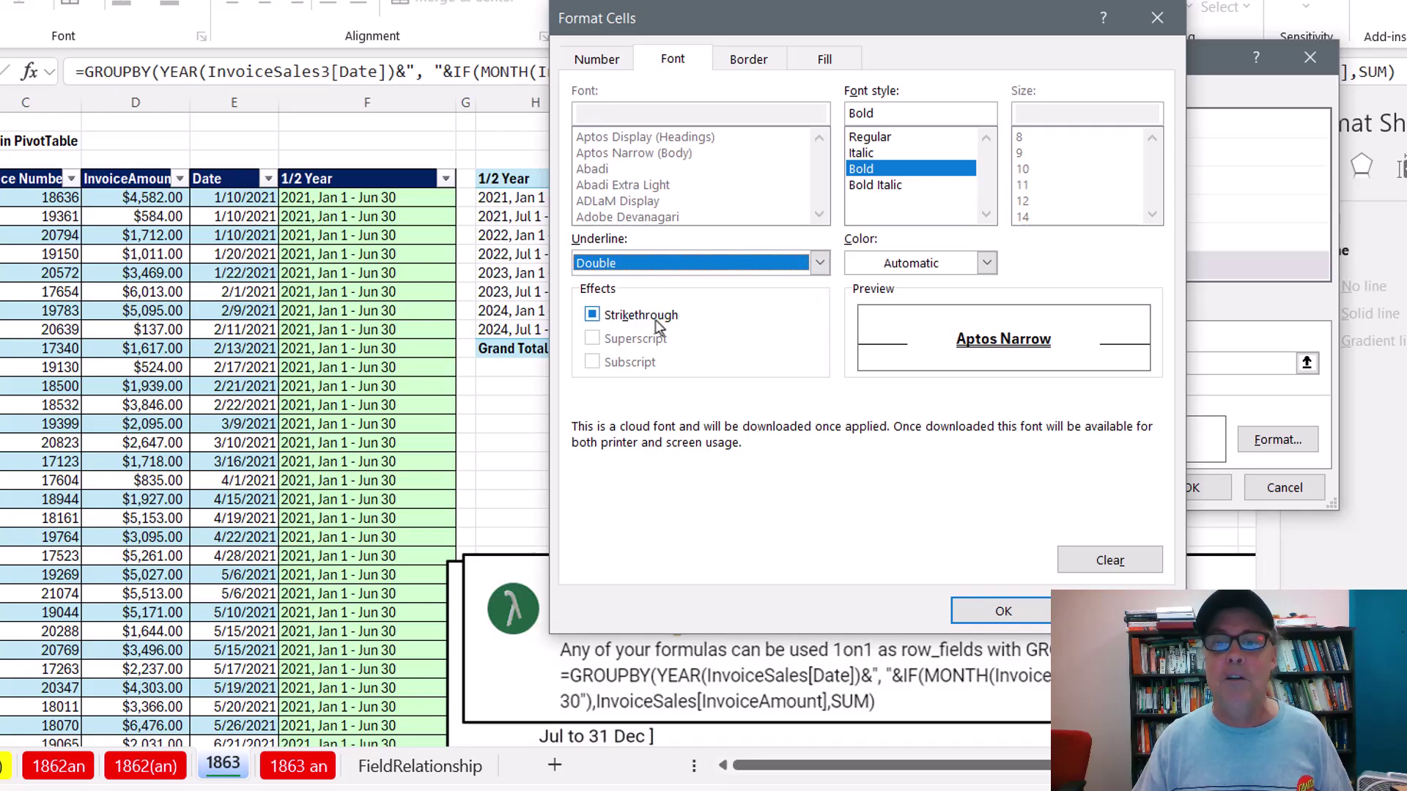
left_click(1004, 611)
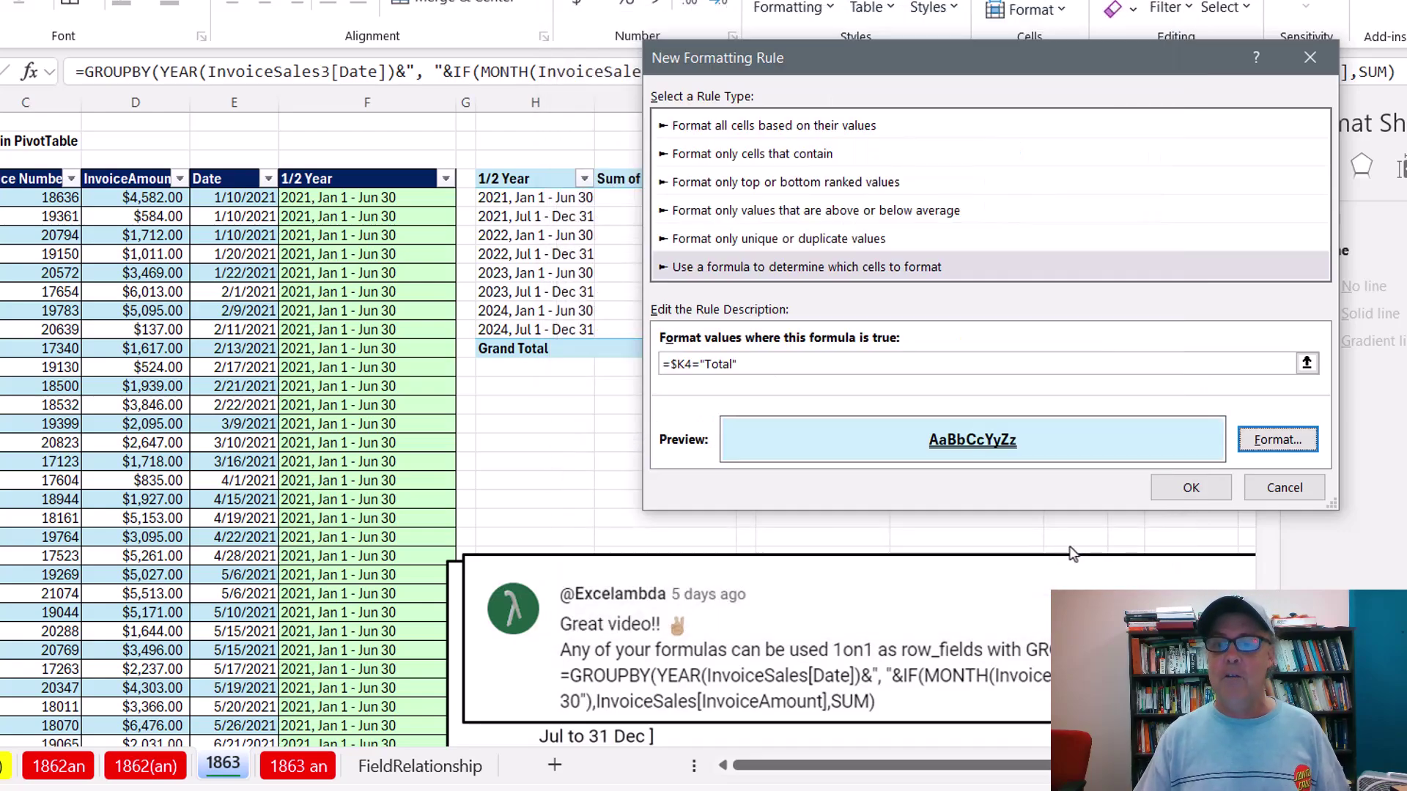
left_click(1202, 486)
- Look over the 1/2 Year header's fill colours and the GROUPBY formula, leaving both unchanged
left_click(827, 160)
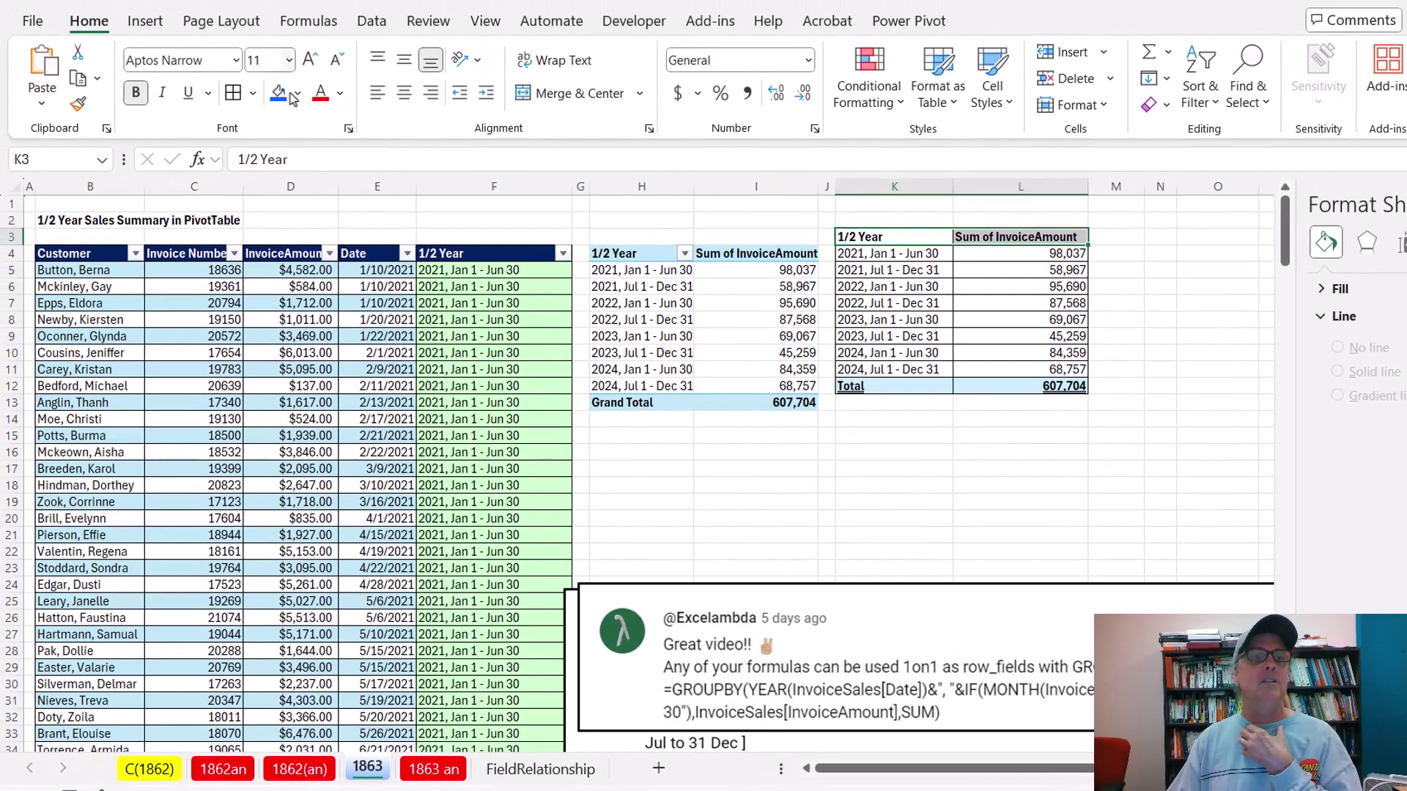
left_click(296, 94)
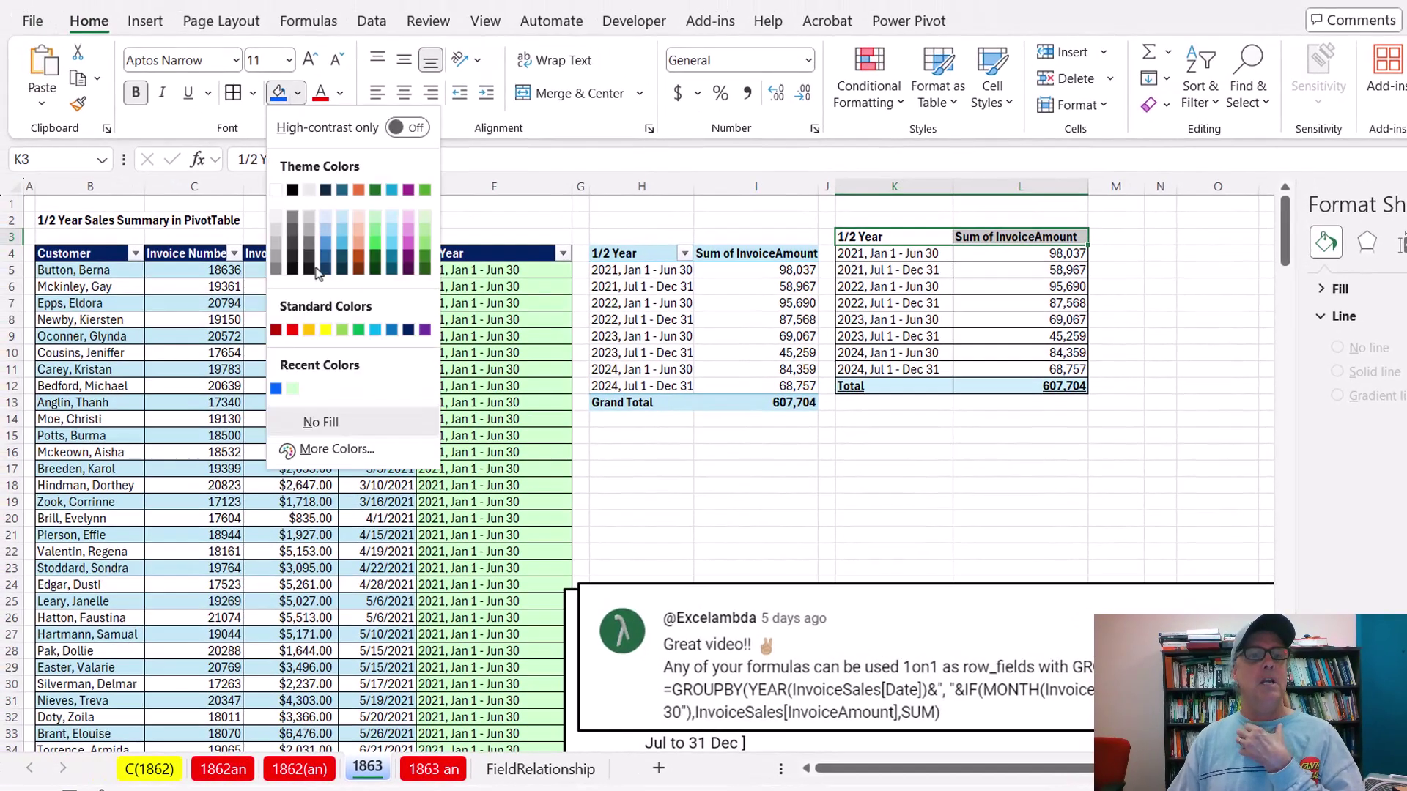
left_click(481, 251)
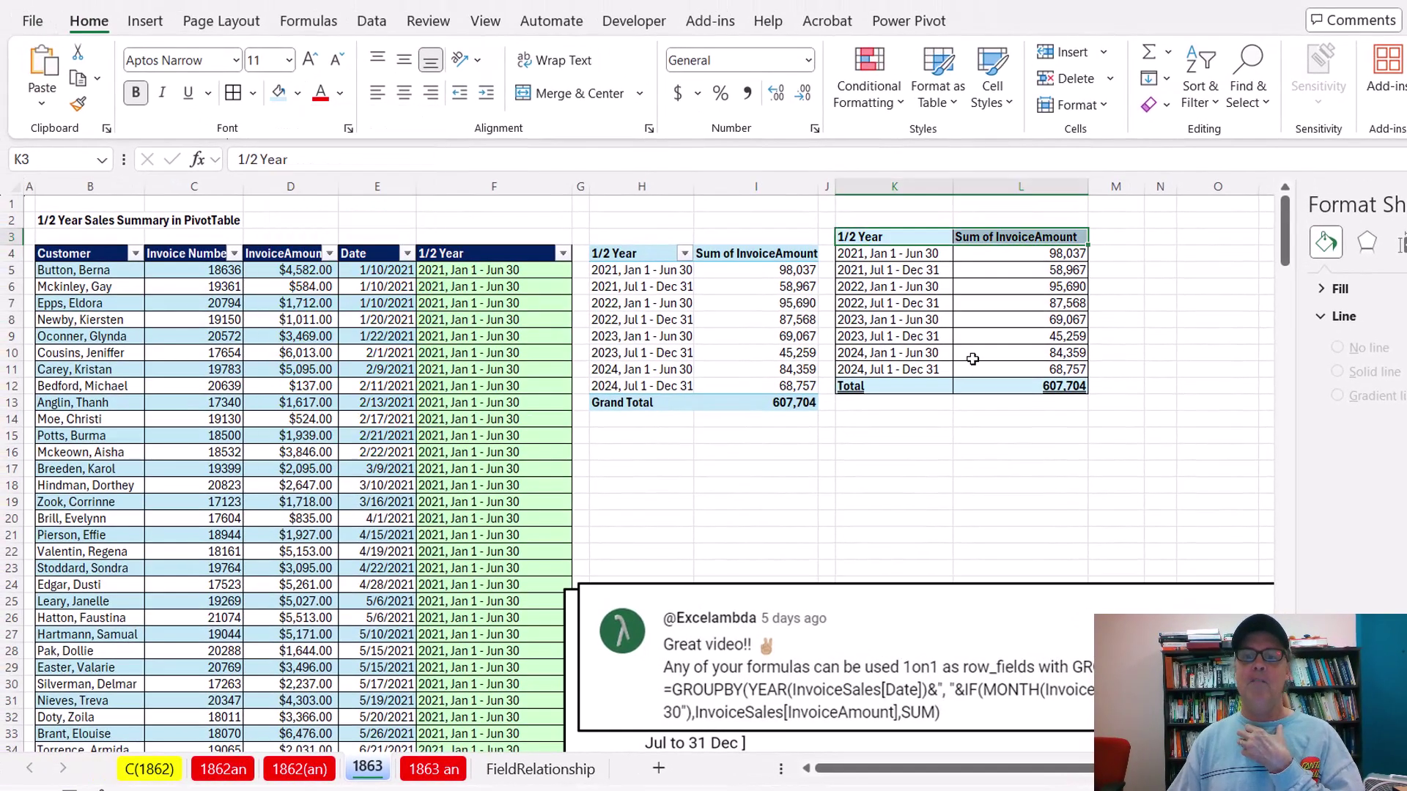
left_click(979, 352)
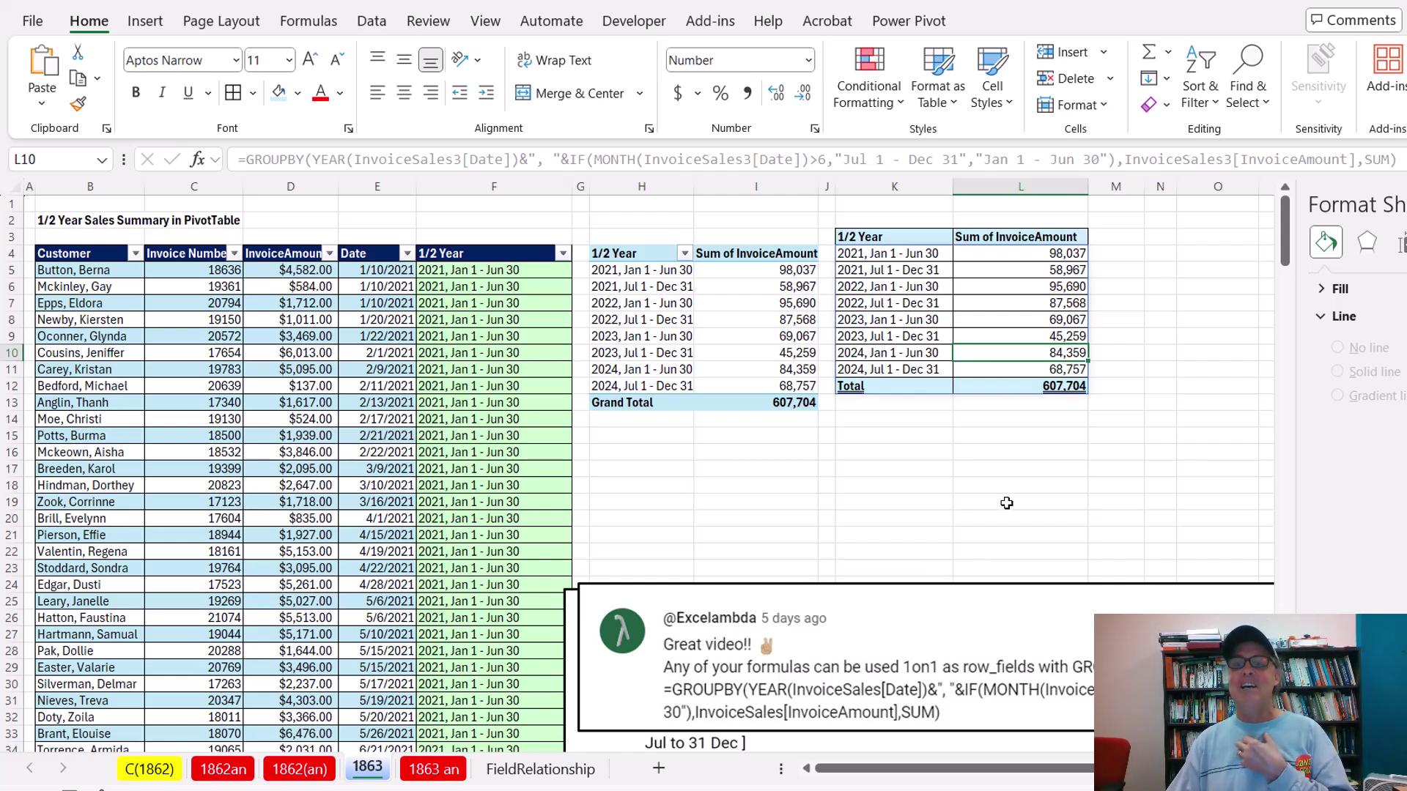
left_click(1161, 238)
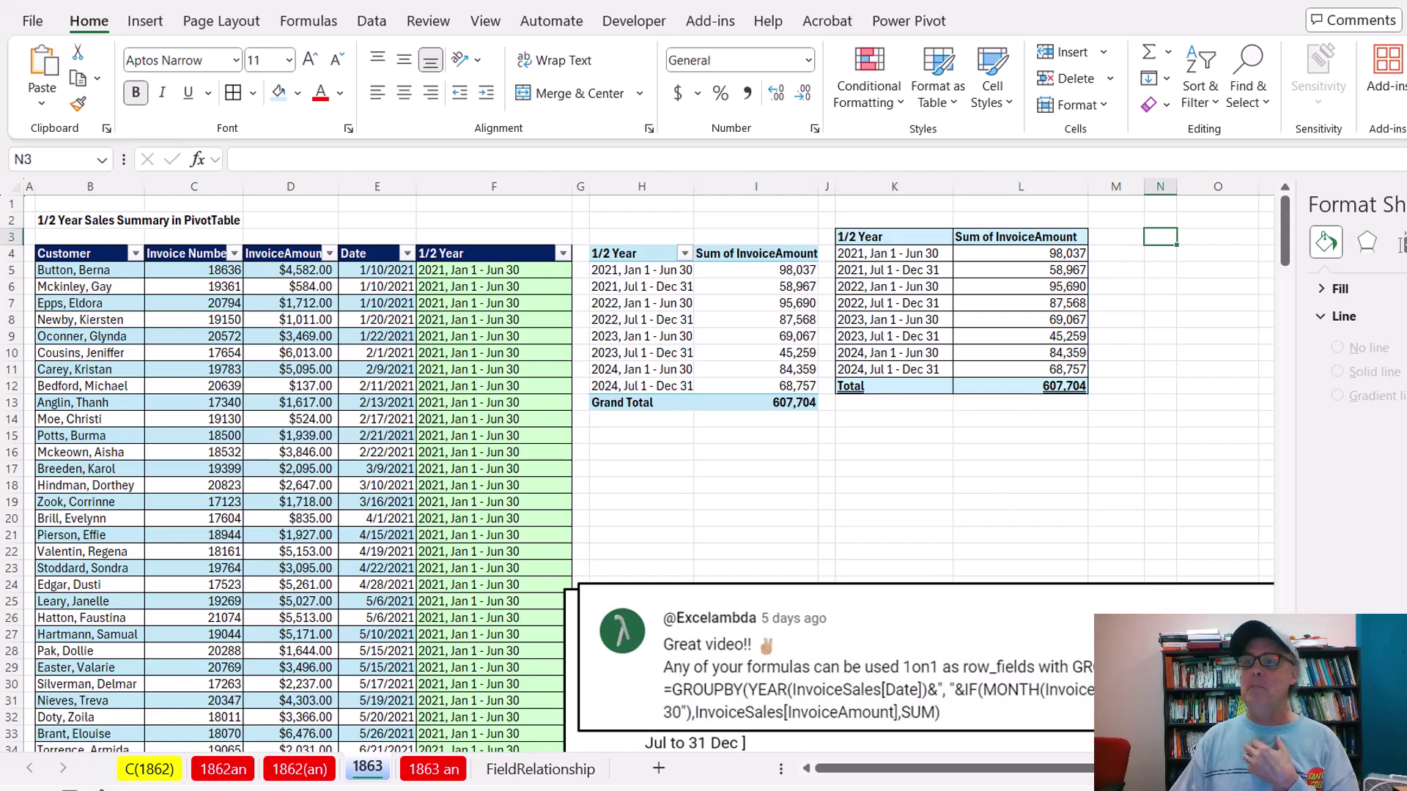
- Hide columns H and I containing the PivotTable
left_click_drag(645, 186, 779, 185)
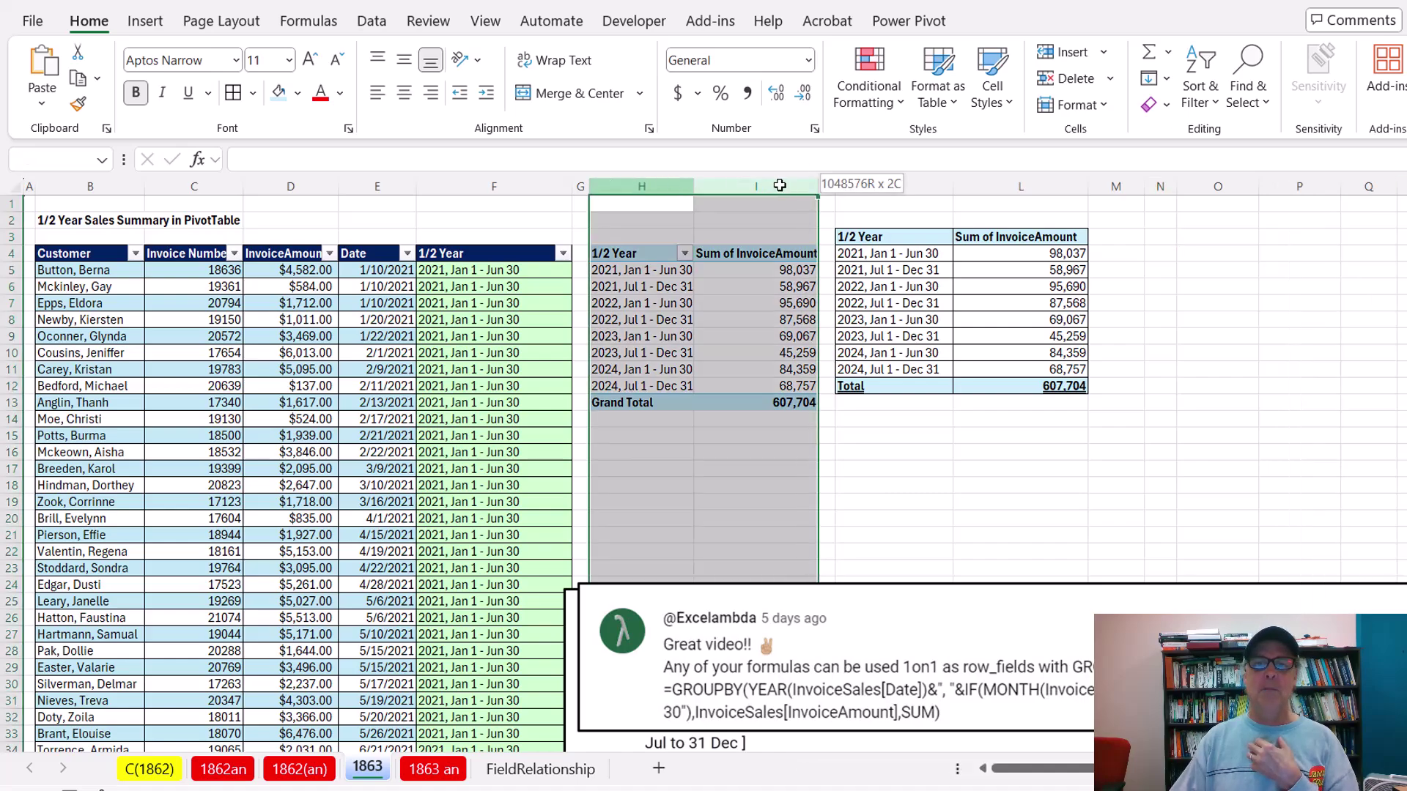
right_click(823, 187)
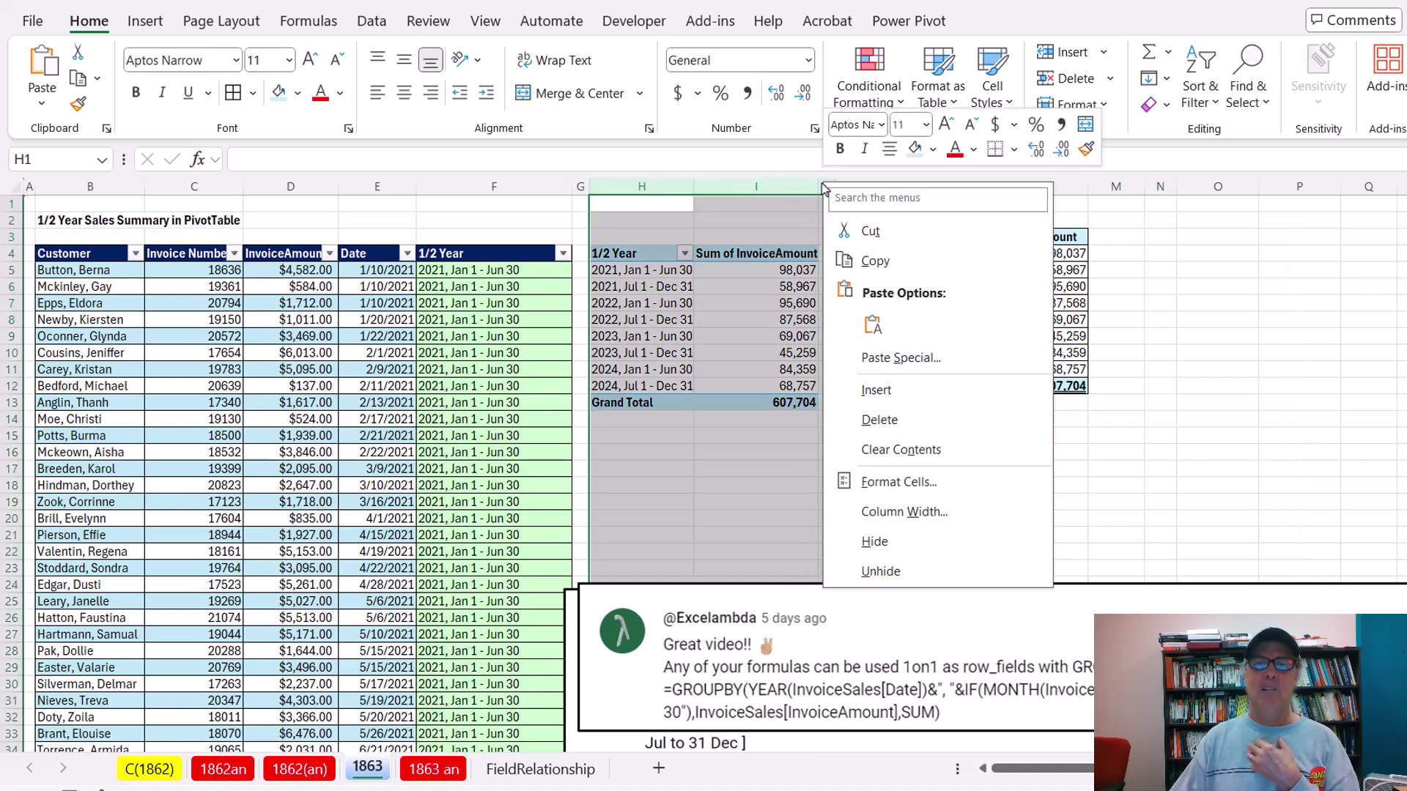
left_click(874, 542)
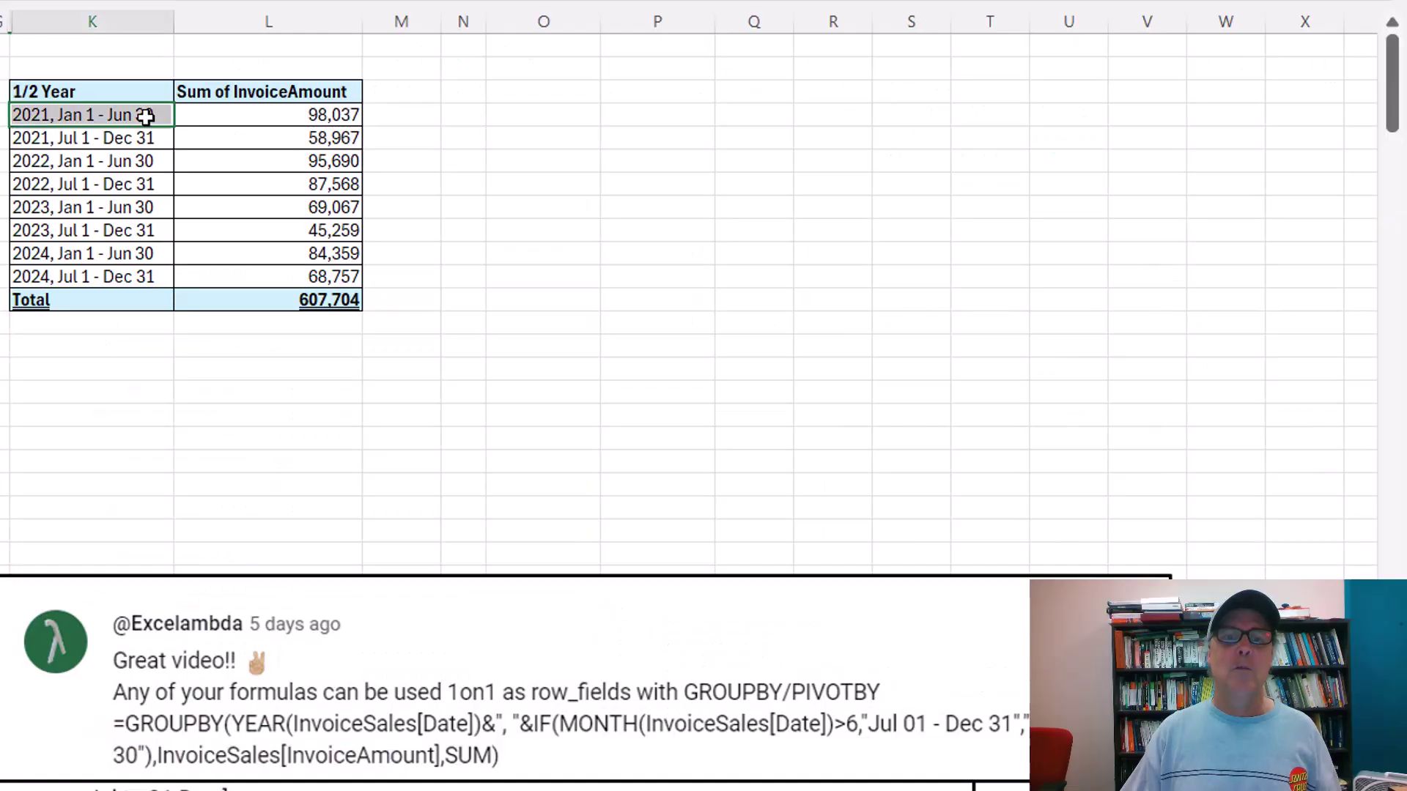
- Start a PIVOTBY formula in N3 with the GROUPBY half-year label expression pasted in
double_click(145, 116)
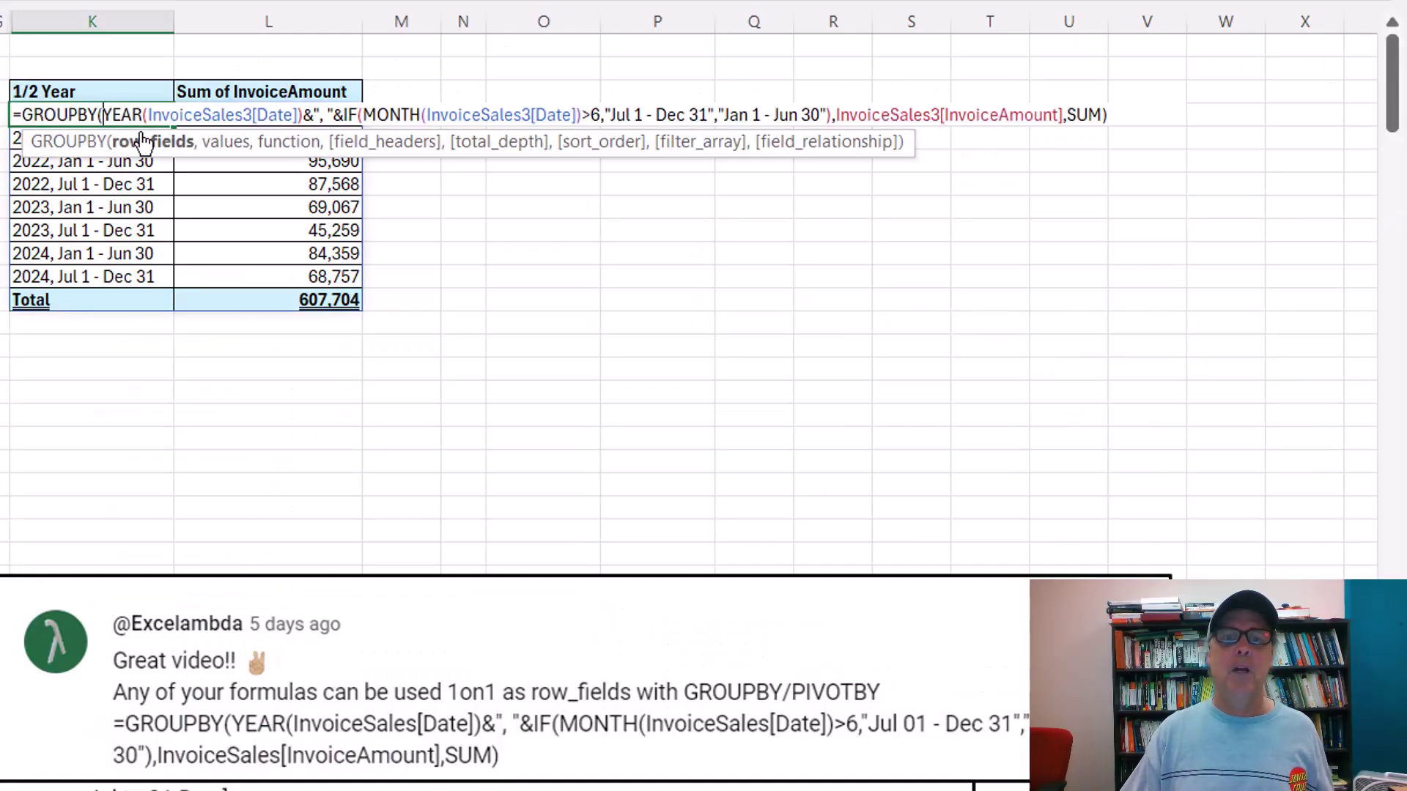
left_click(158, 142)
key("ctrl+c")
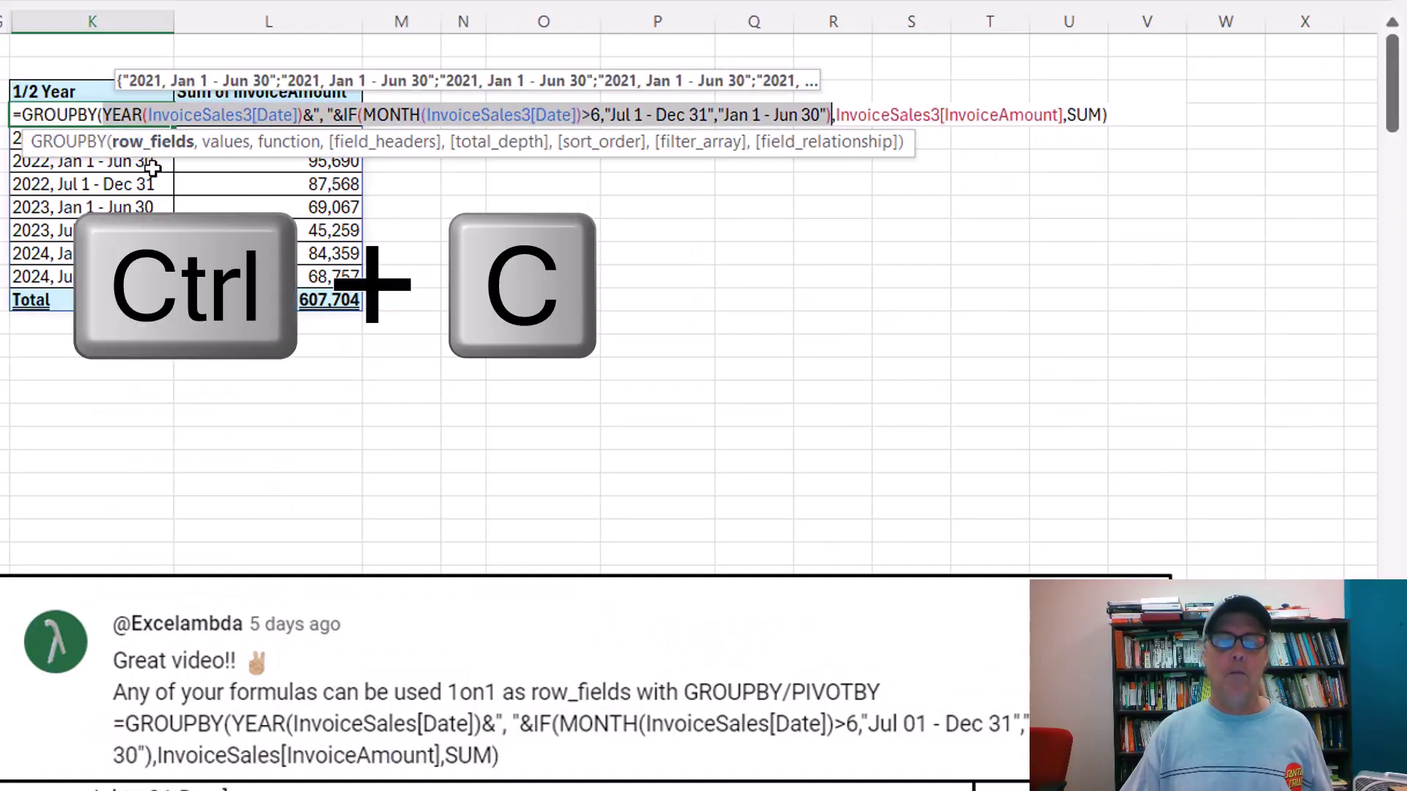
key("Escape")
left_click(462, 88)
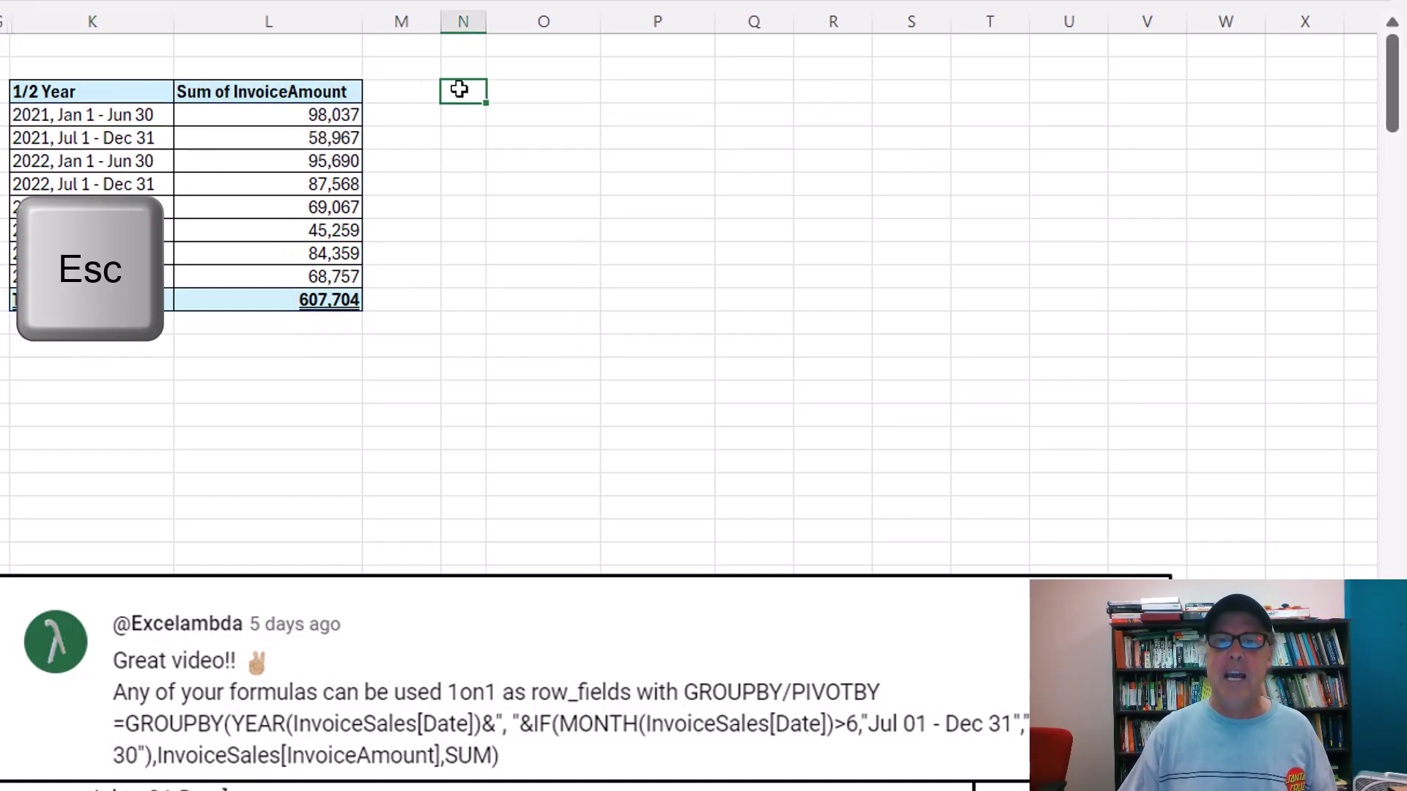
type("=pi")
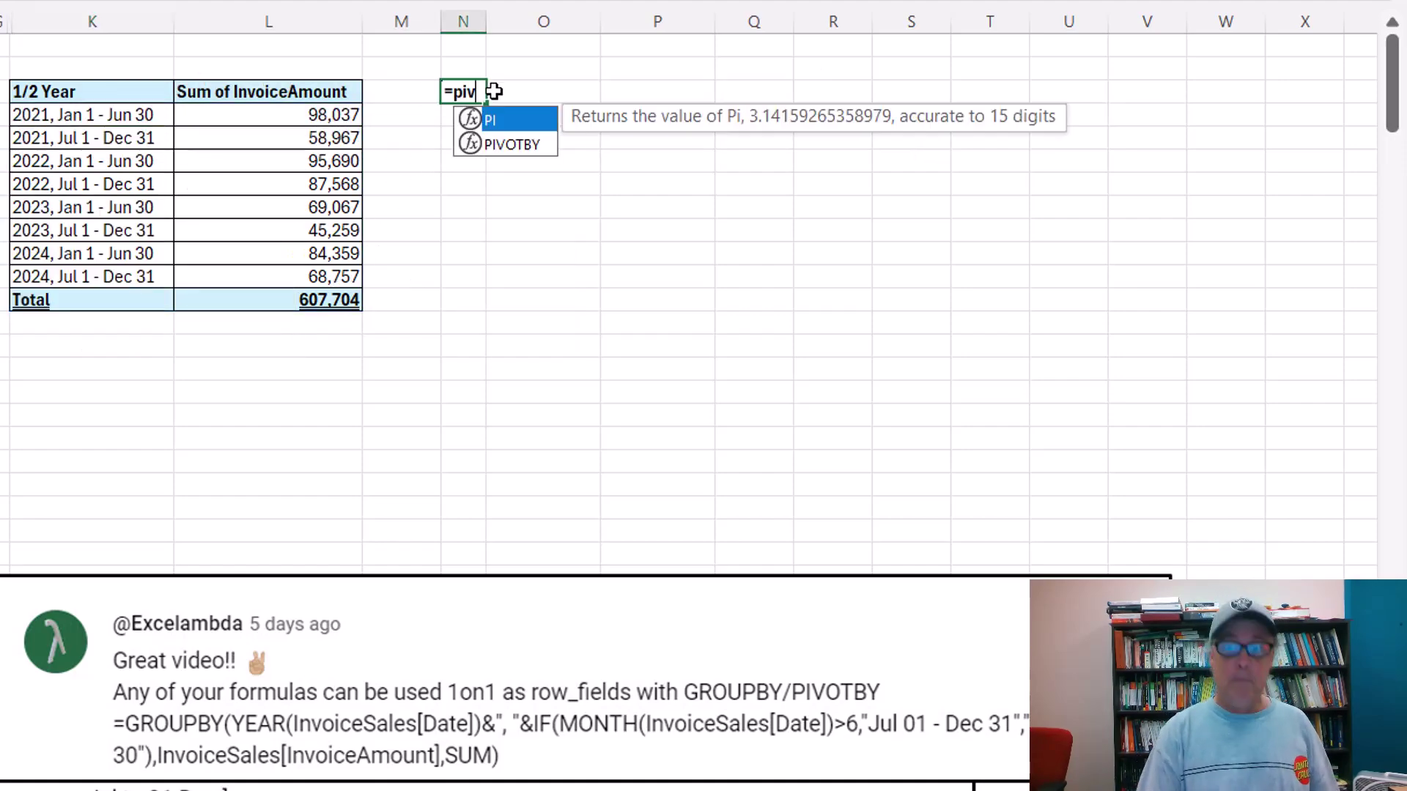
type("v")
key("Tab")
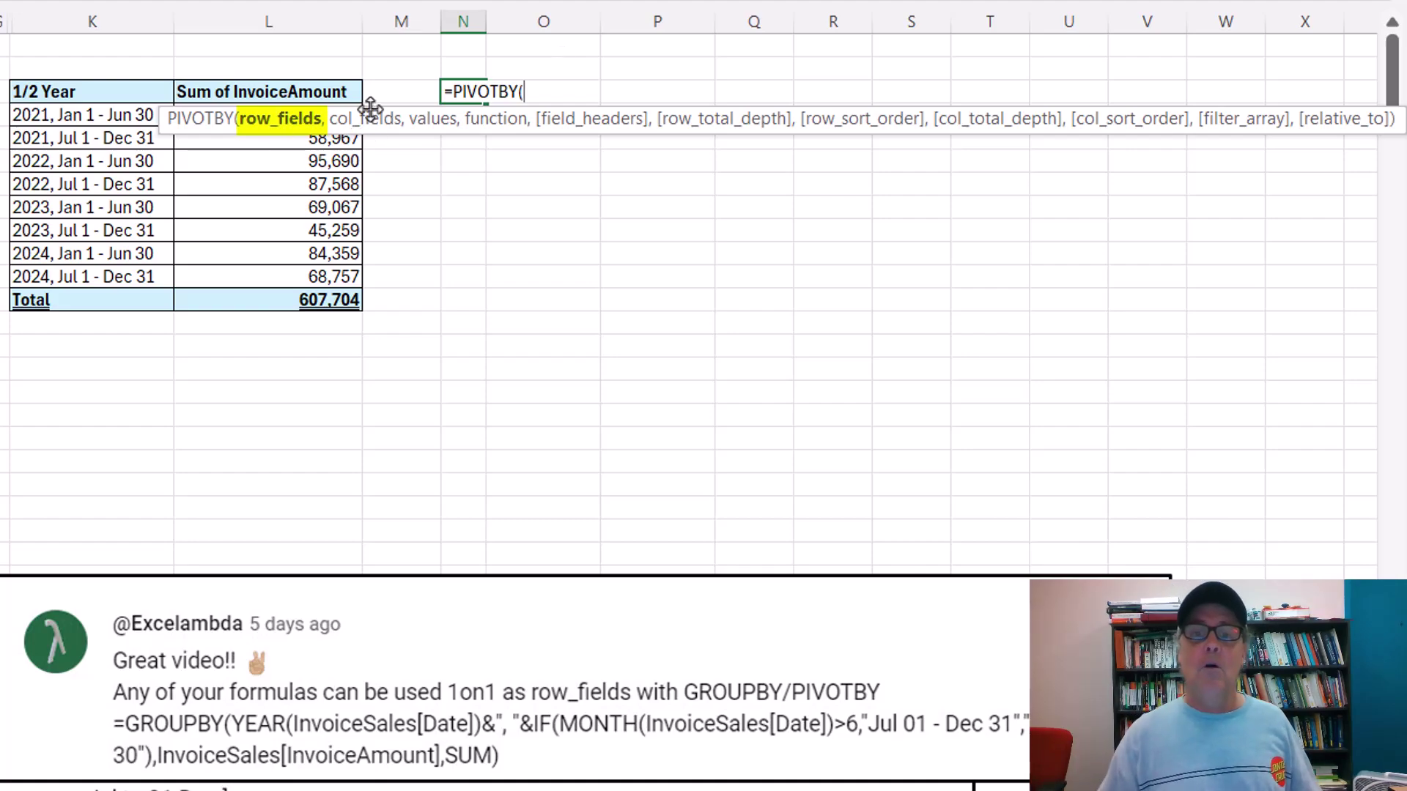
key("ctrl+v")
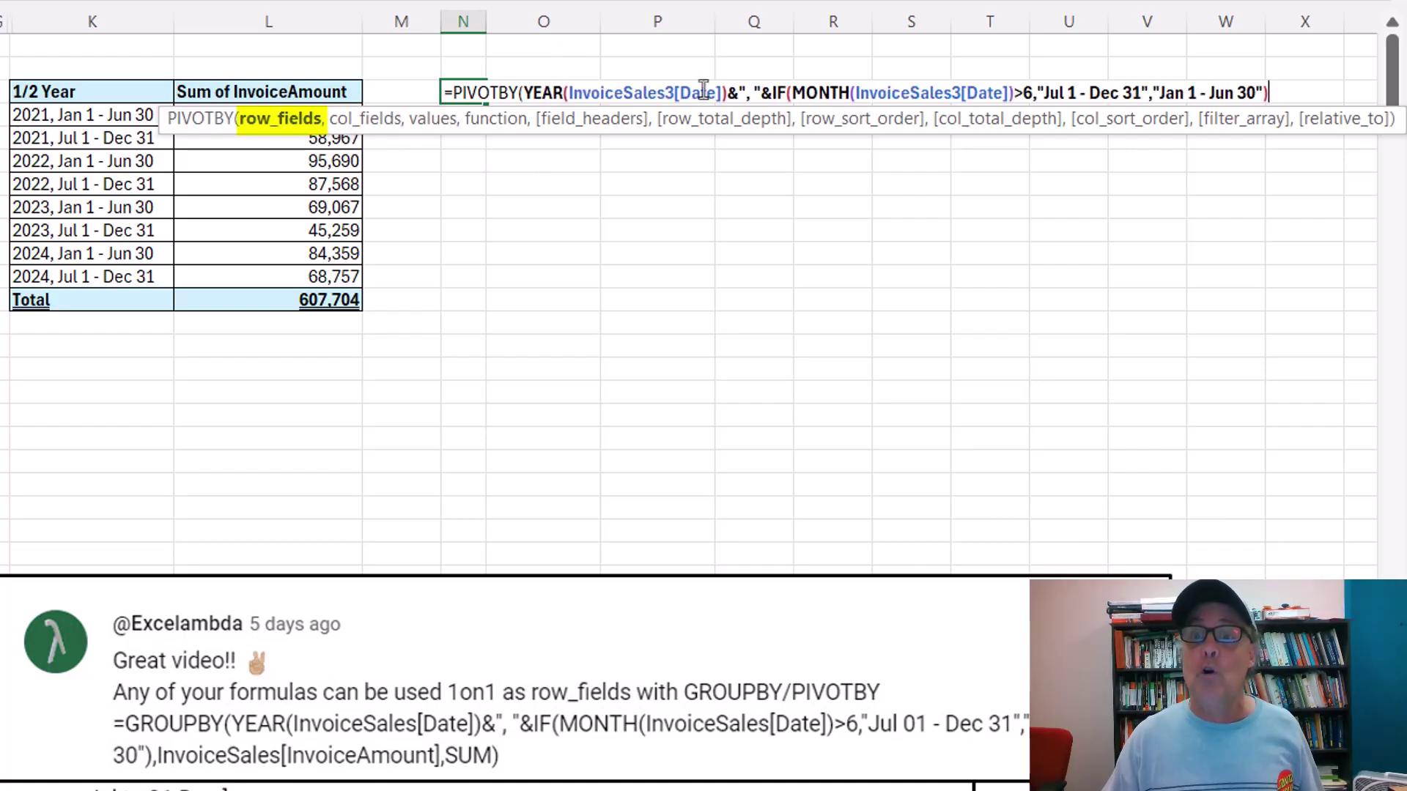
- Split year and half-year into row and column fields, summing InvoiceAmount with SUM
left_click(768, 93)
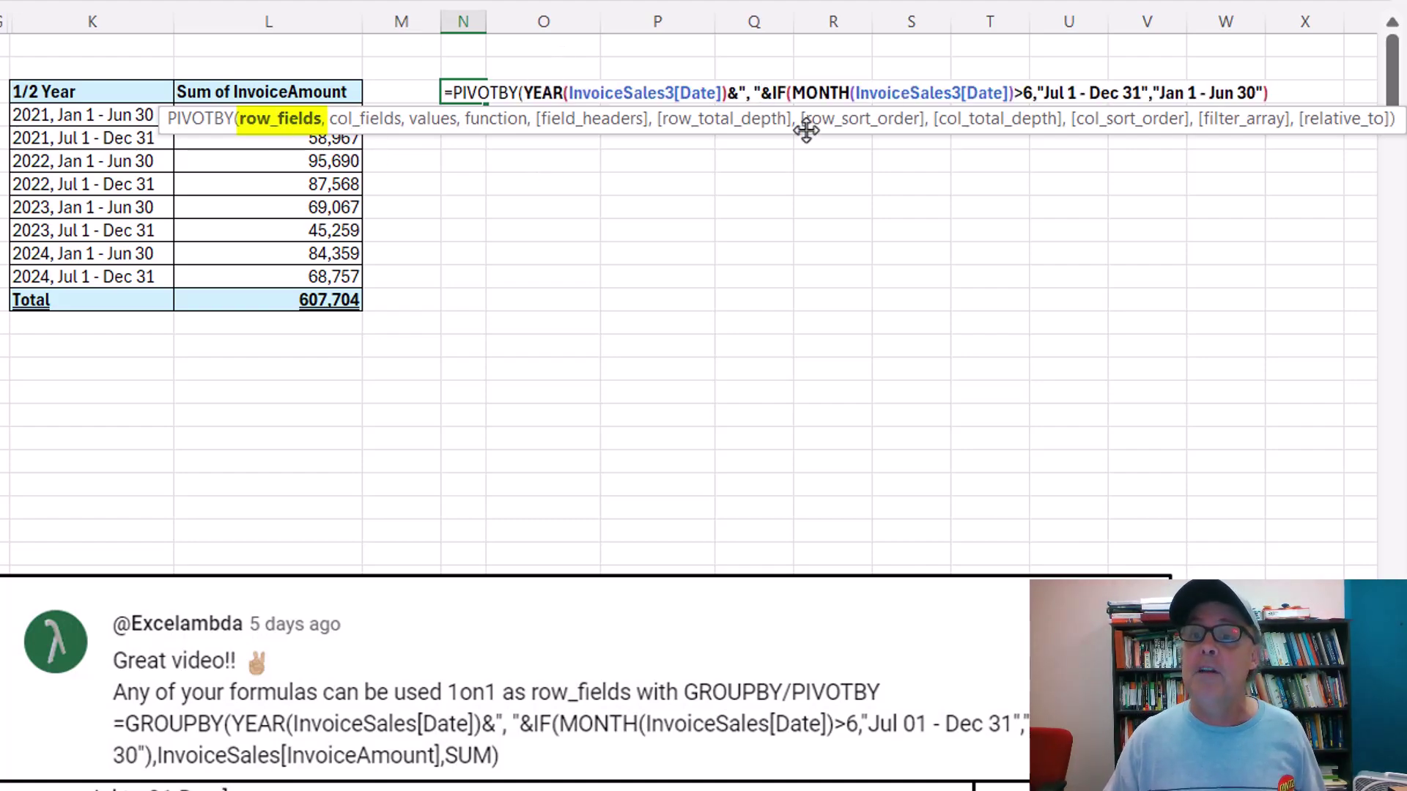
key("BackSpace")
key("BackSpace")
key("BackSpace")
key("BackSpace")
key("BackSpace")
key("BackSpace")
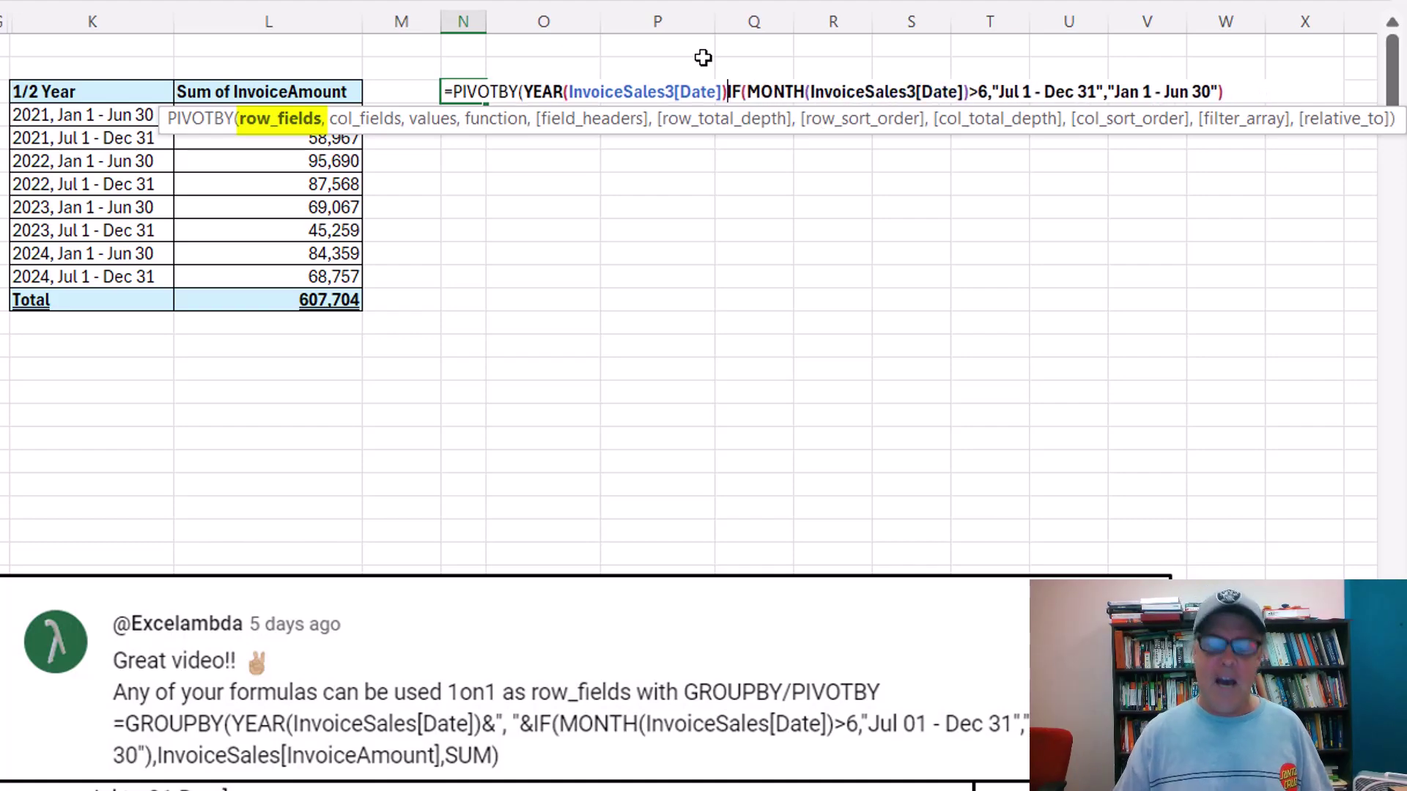
type(",")
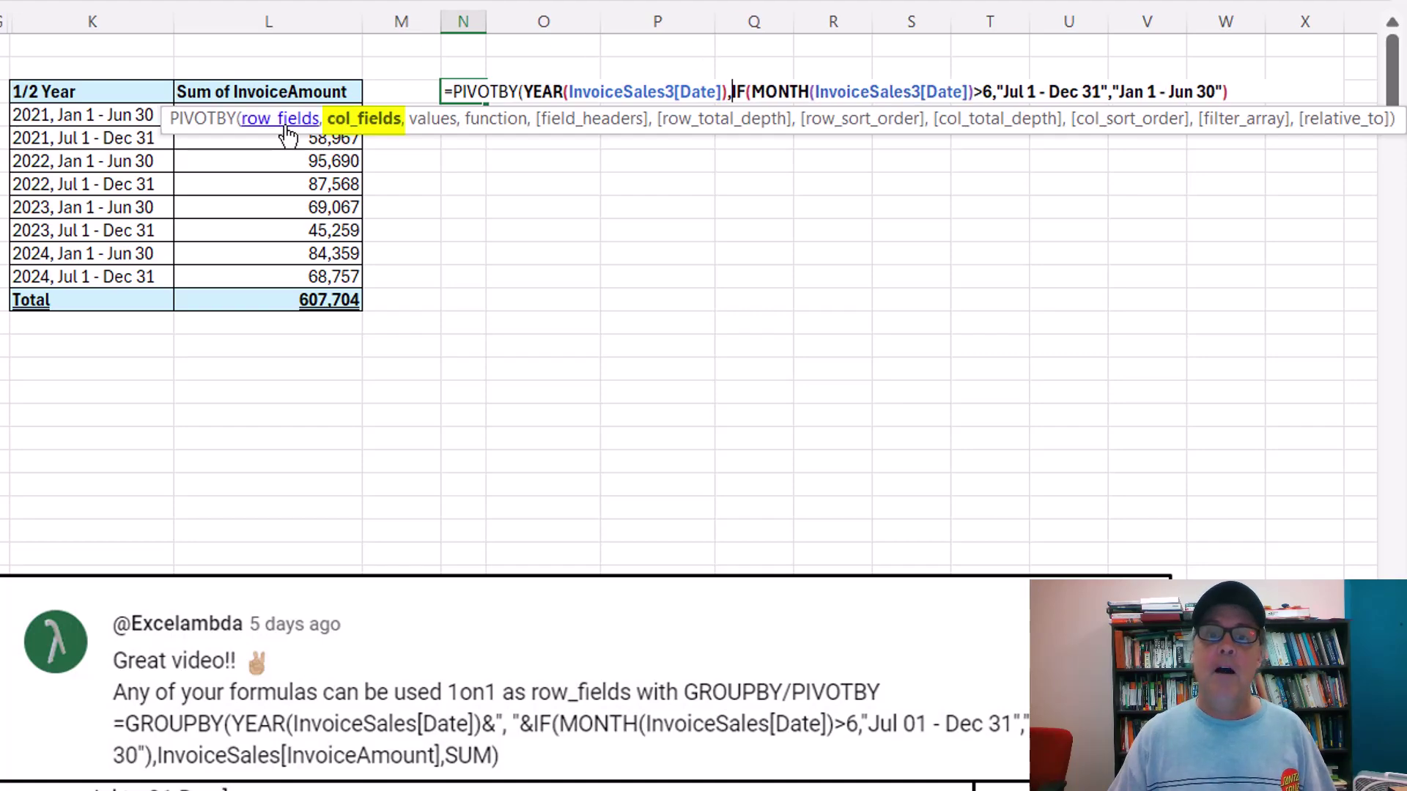
left_click(281, 131)
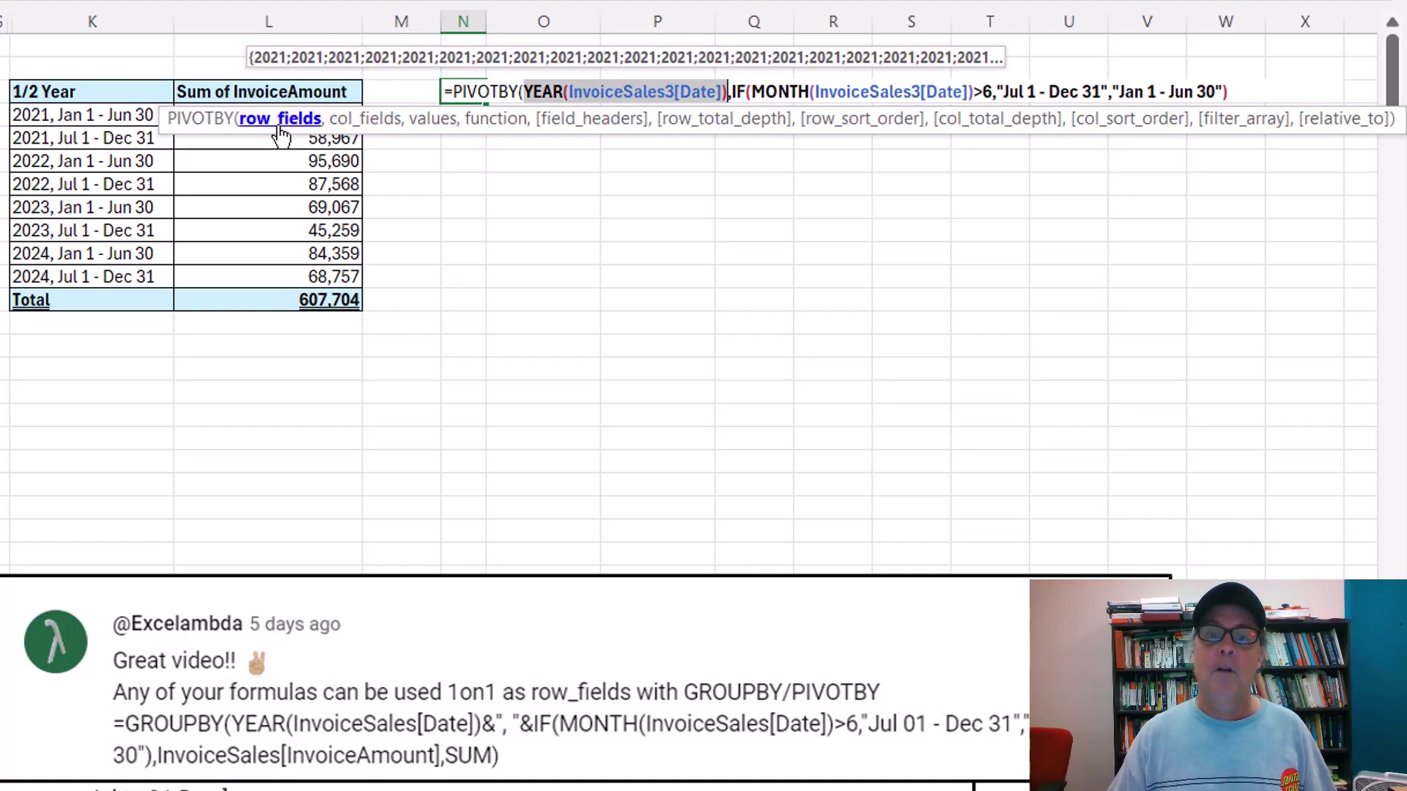
left_click(343, 124)
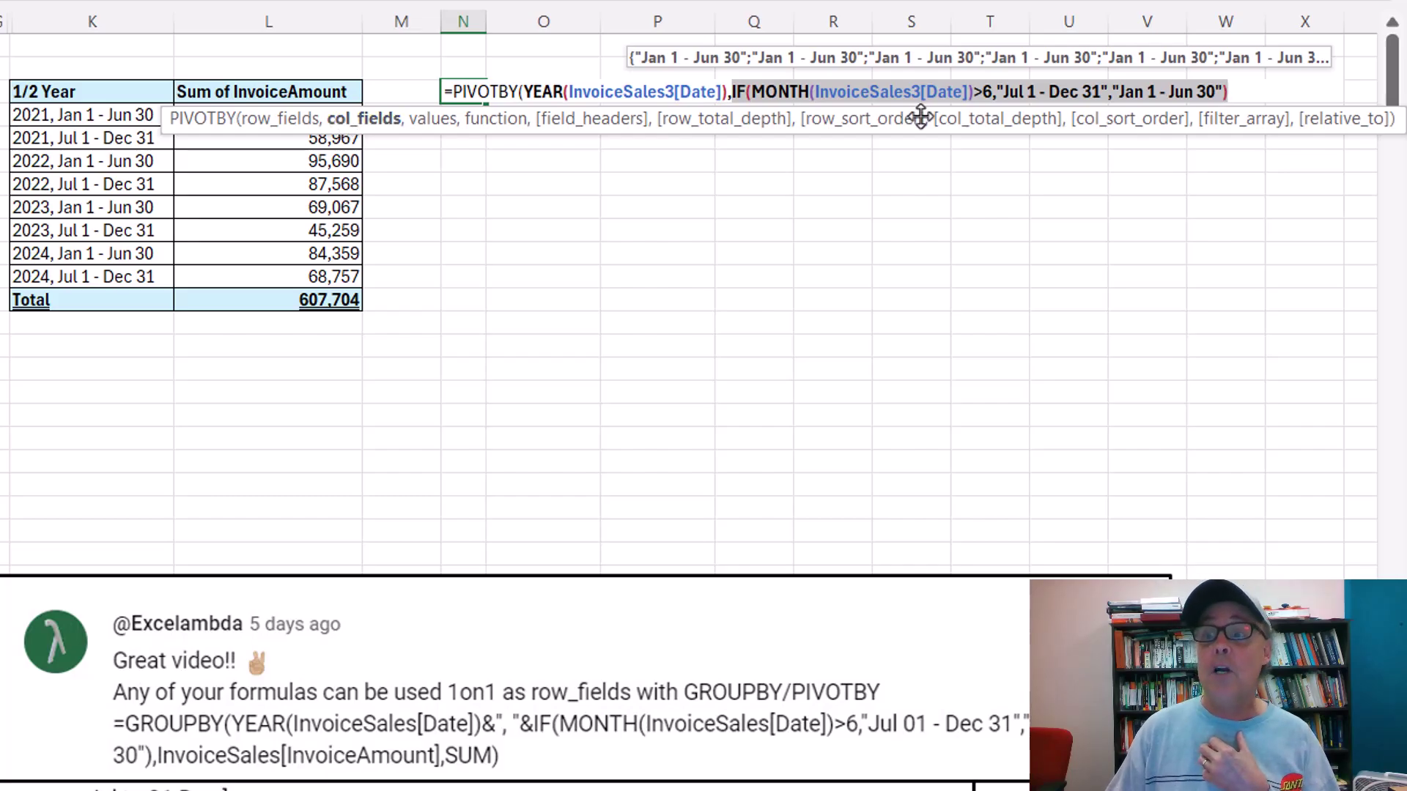
left_click(1241, 94)
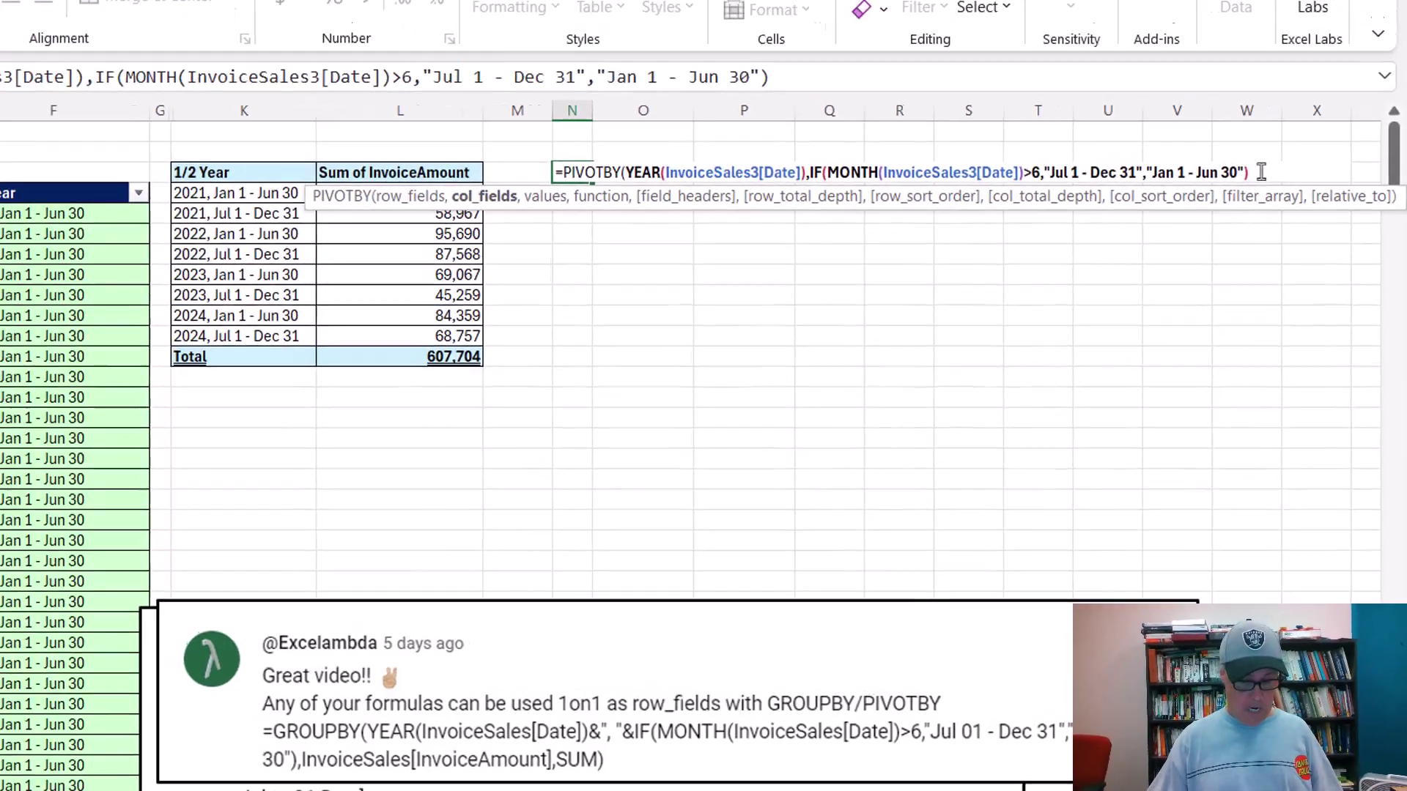
type(",")
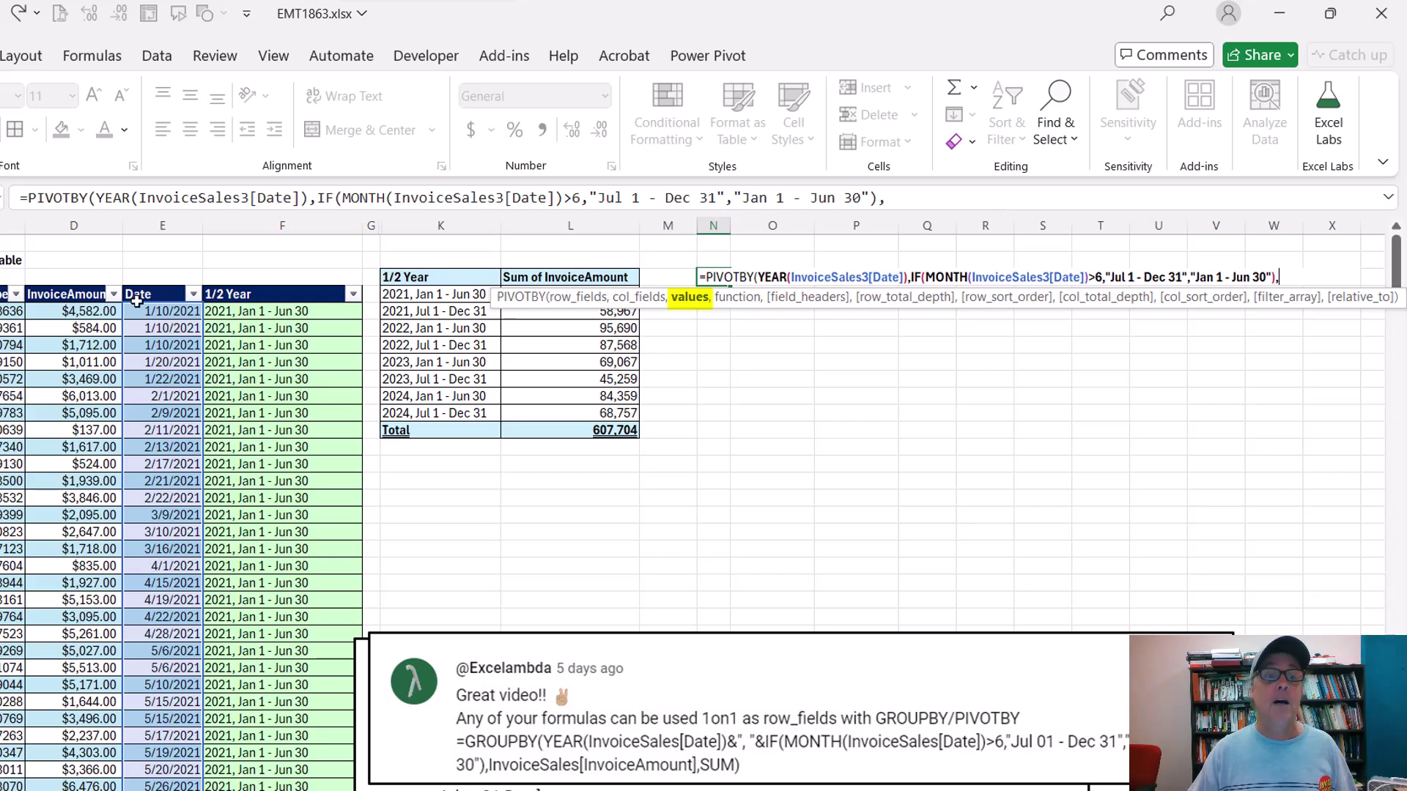
left_click(88, 286)
type(",")
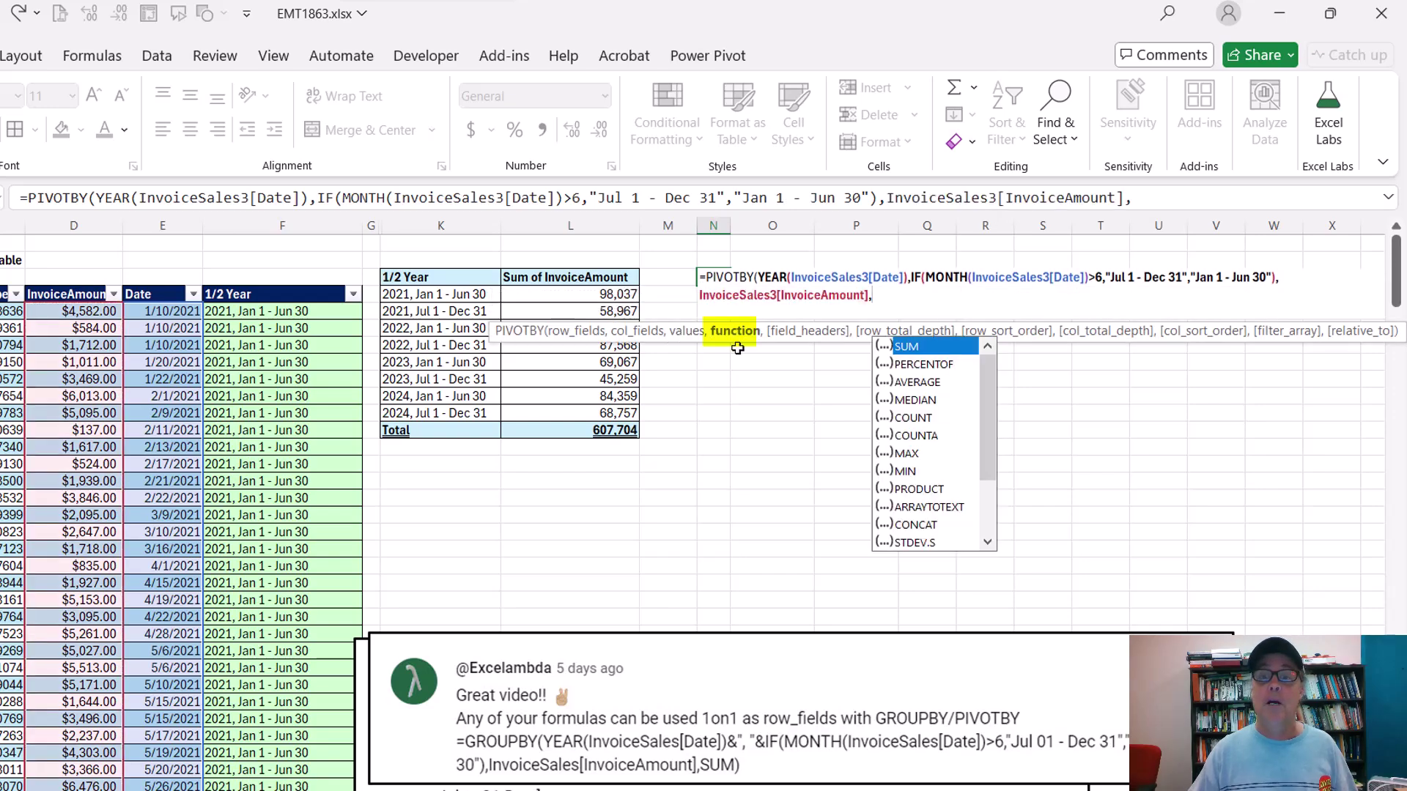
type("SUM)")
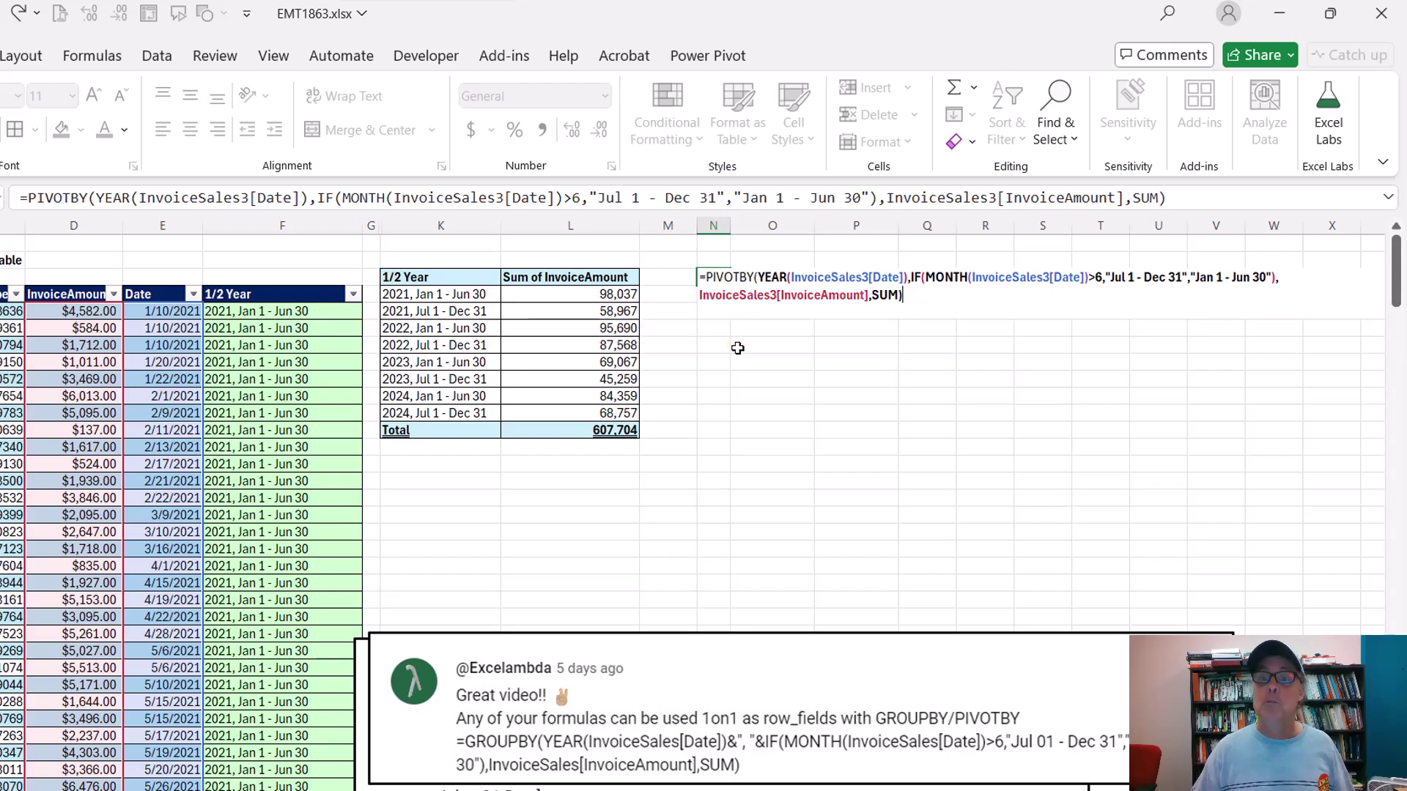
key("Return")
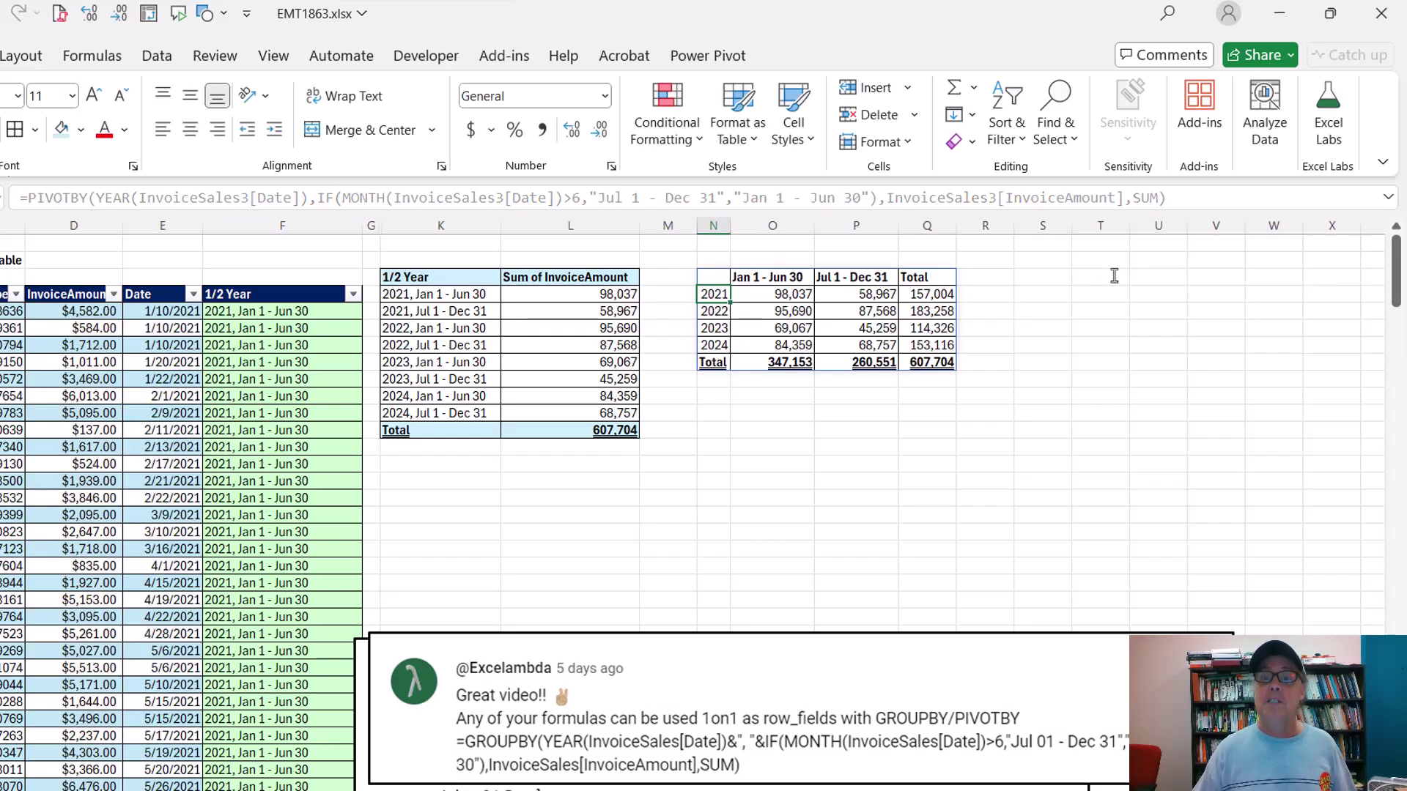
left_click(985, 481)
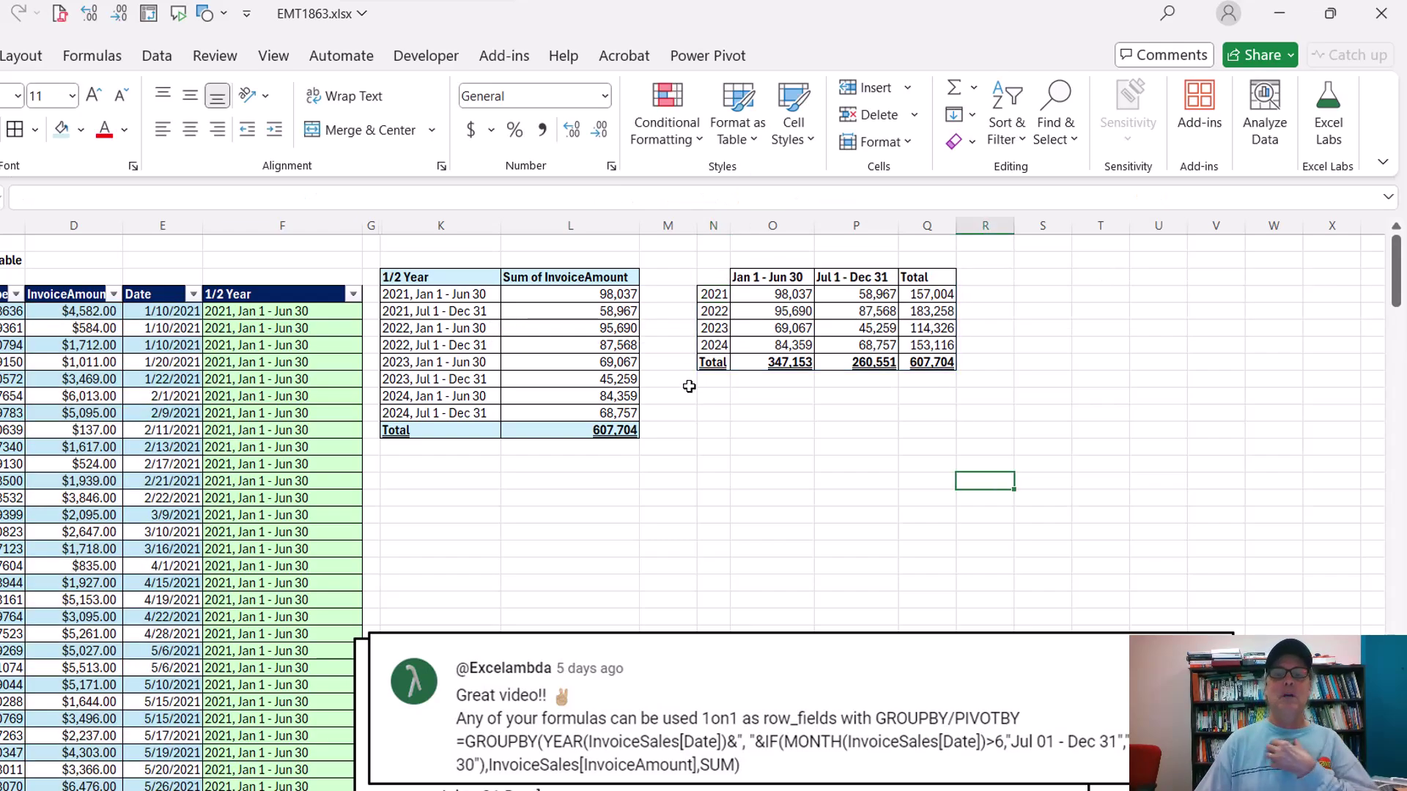
- Unhide columns H to J to reveal the new 2025–2026 invoice records
scroll(276, 432, "down", 20)
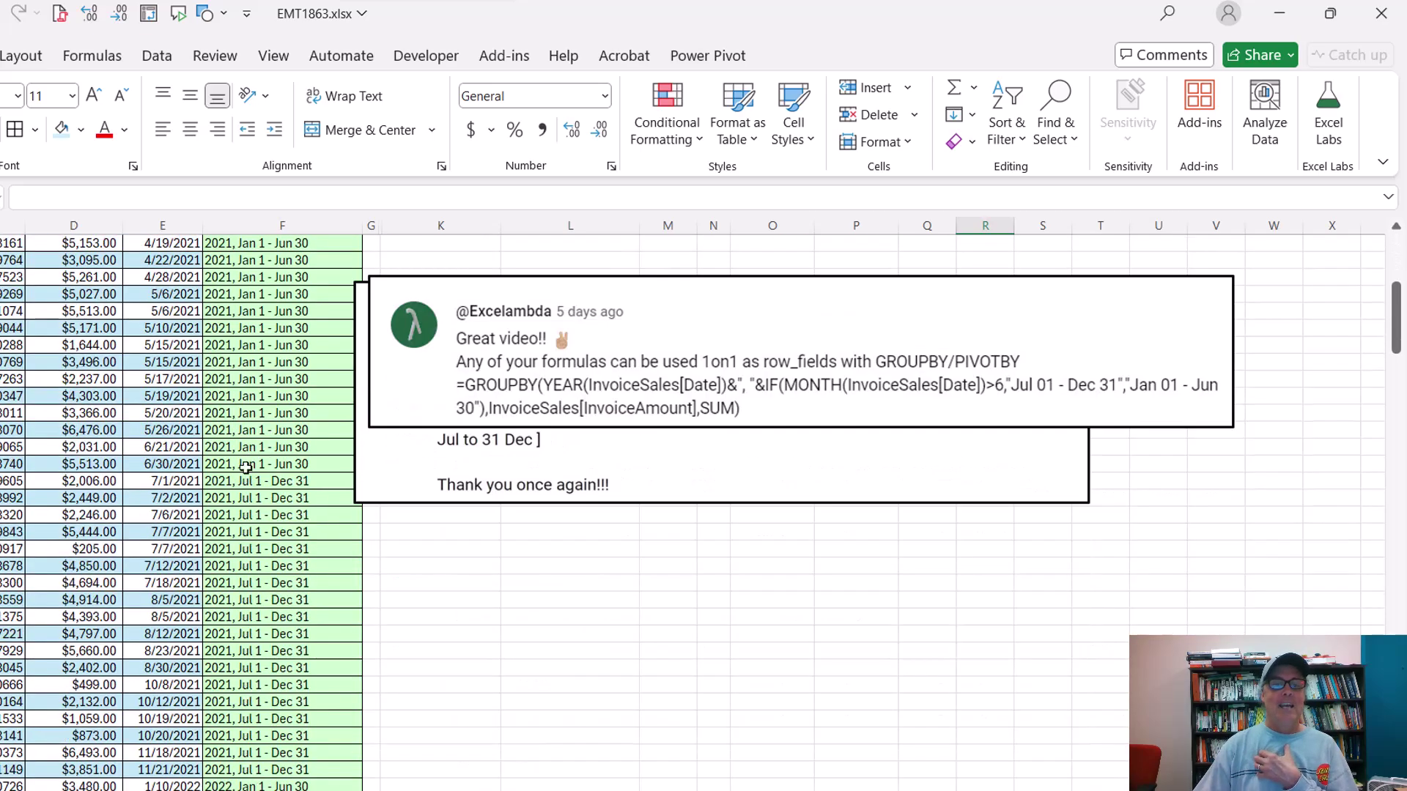
scroll(334, 502, "down", 20)
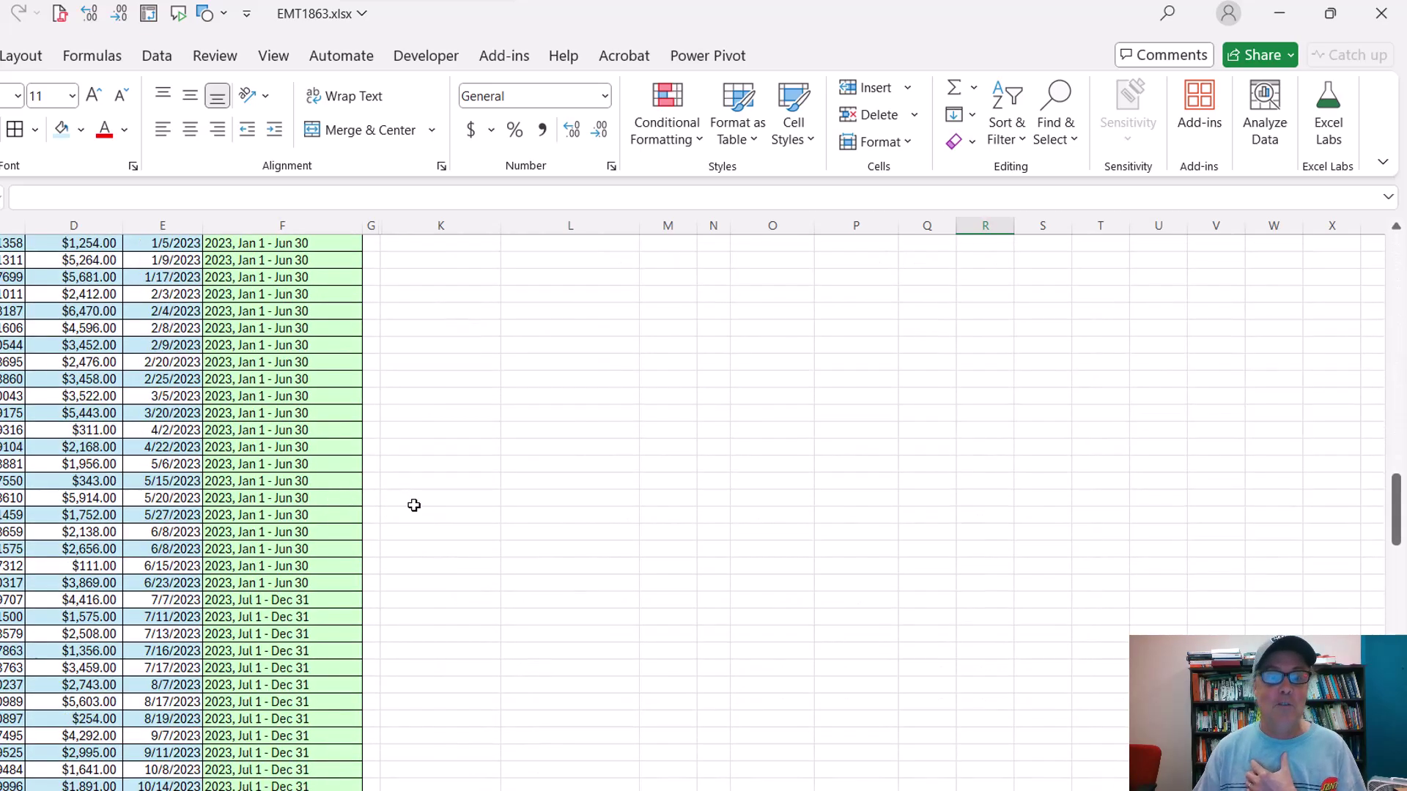
scroll(410, 512, "down", 5)
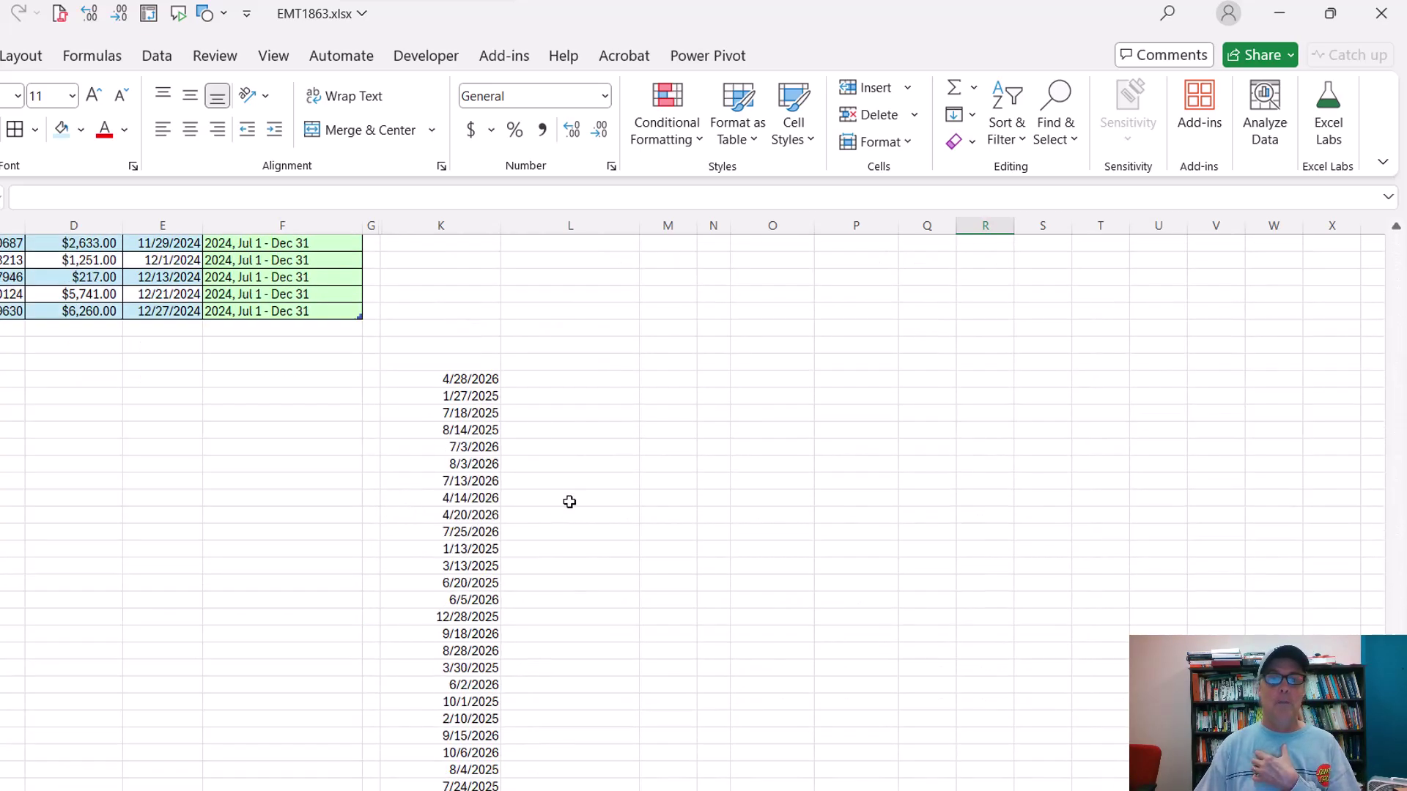
left_click(465, 379)
left_click(600, 457)
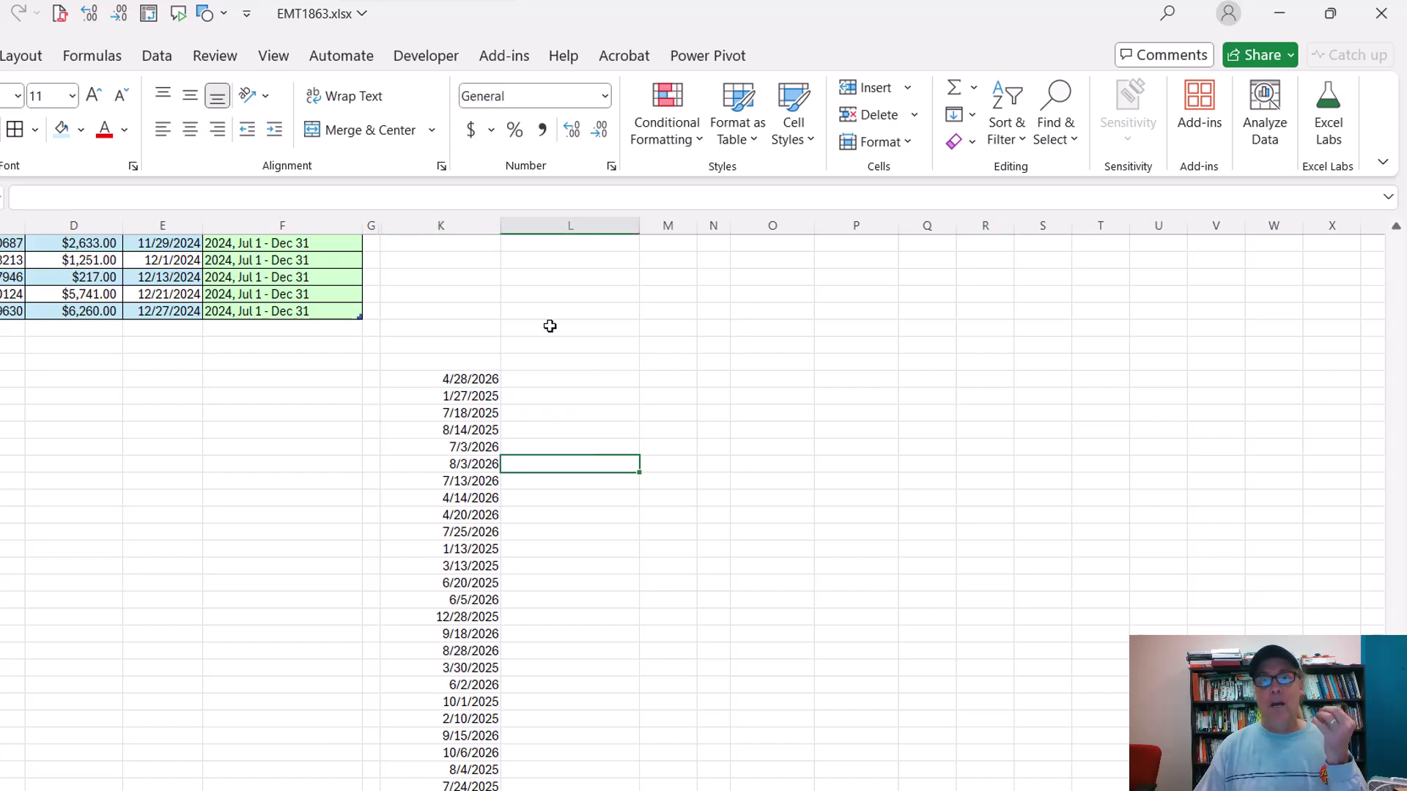
left_click_drag(370, 225, 427, 226)
right_click(427, 227)
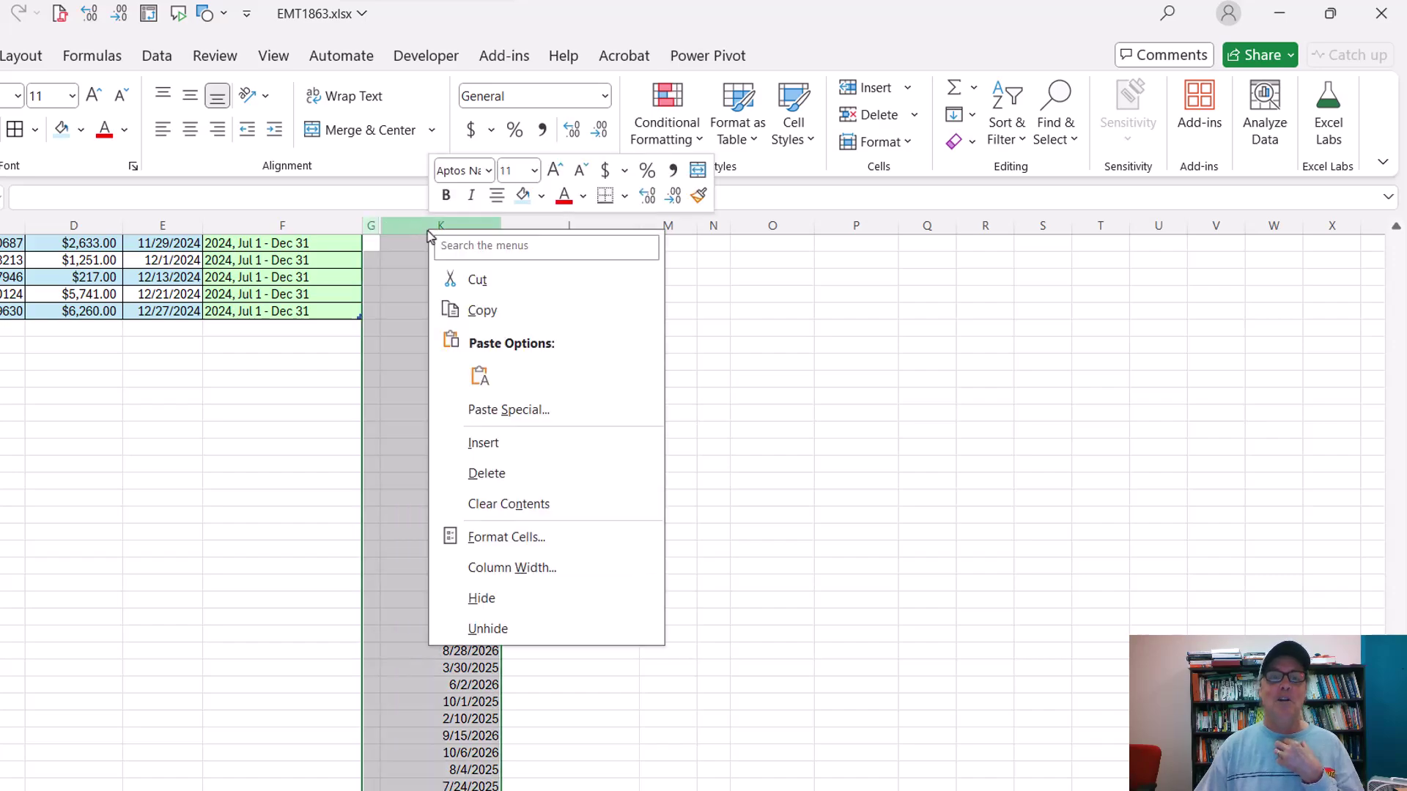
left_click(488, 628)
- Copy the new invoice records and paste them below the invoice table's last row
left_click(465, 430)
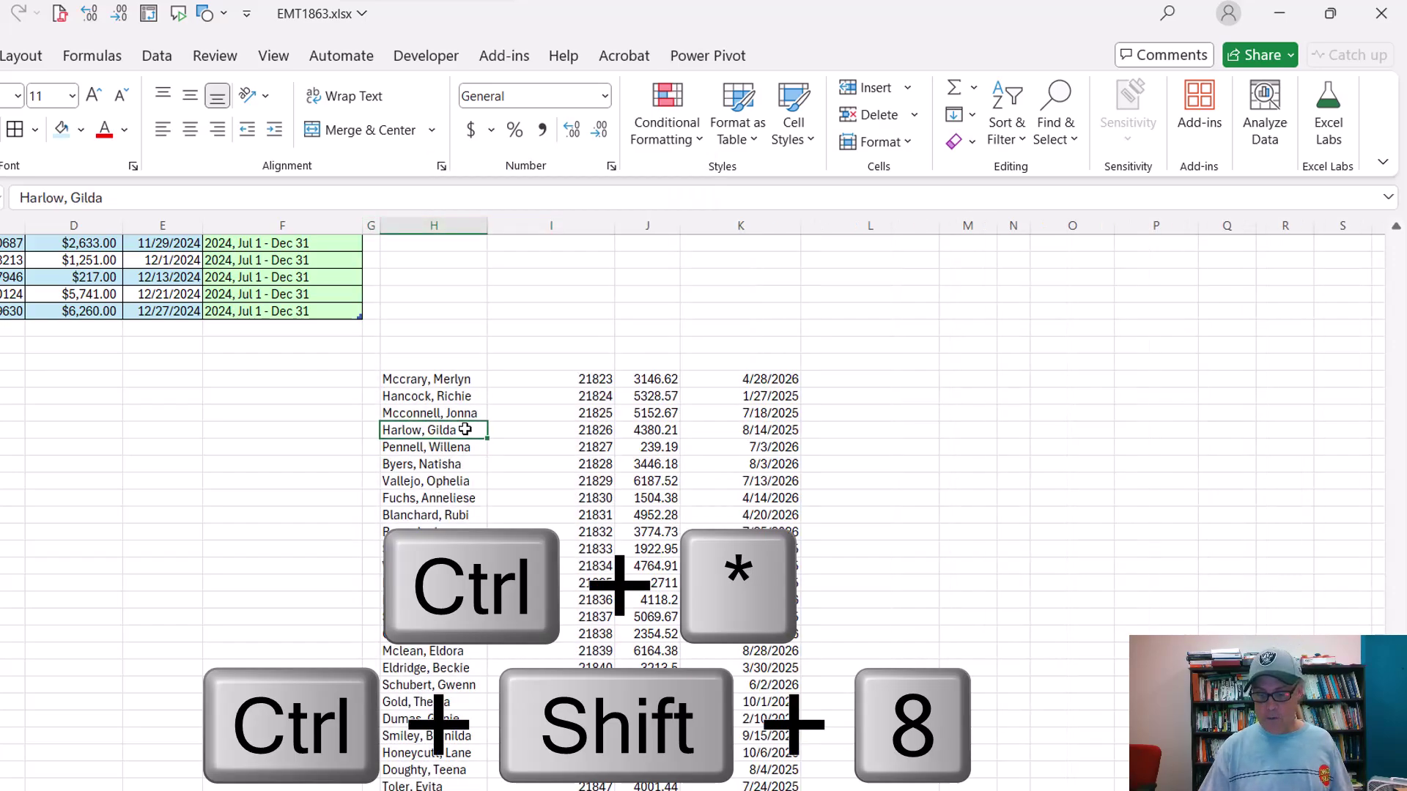
key("ctrl+shift+8")
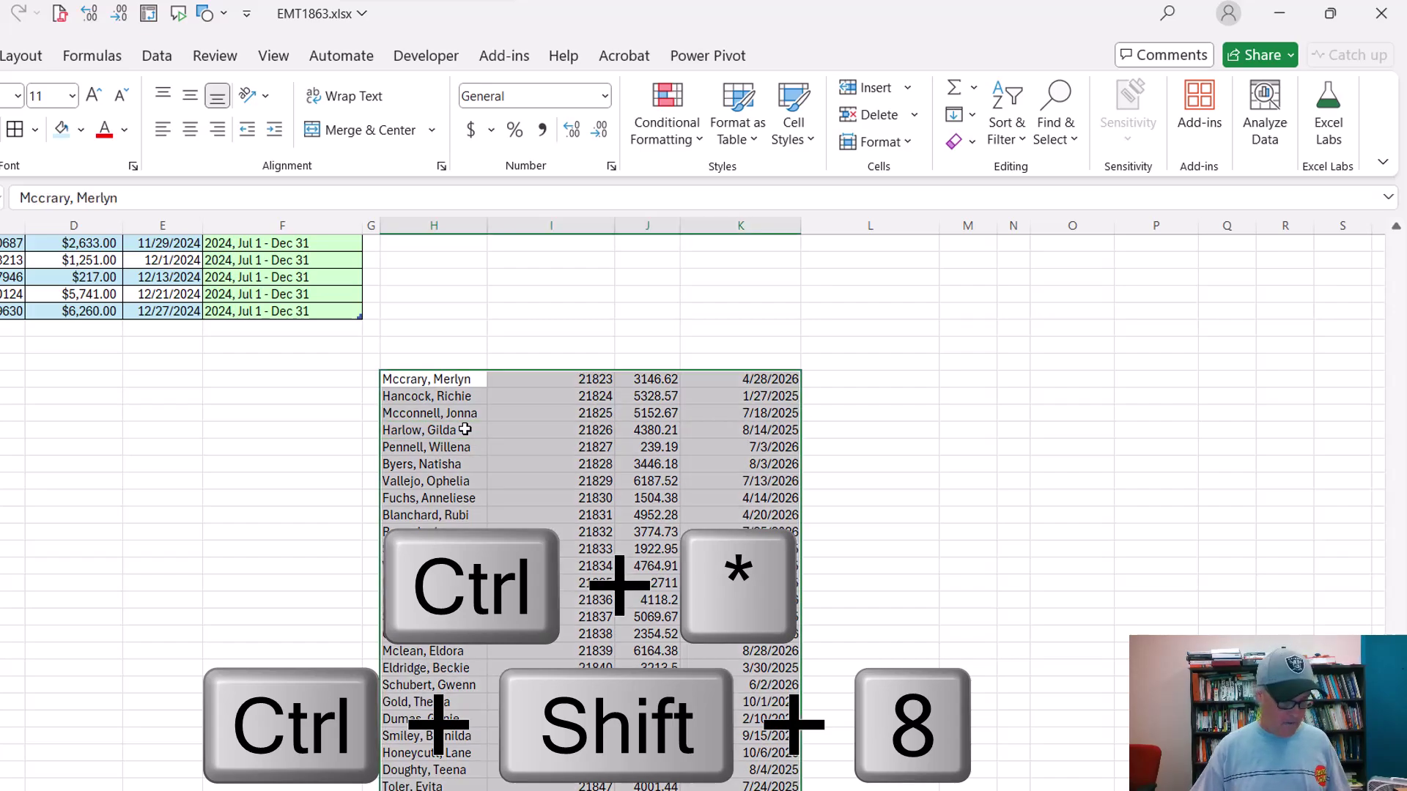
key("ctrl+c")
left_click(36, 327)
key("ctrl+v")
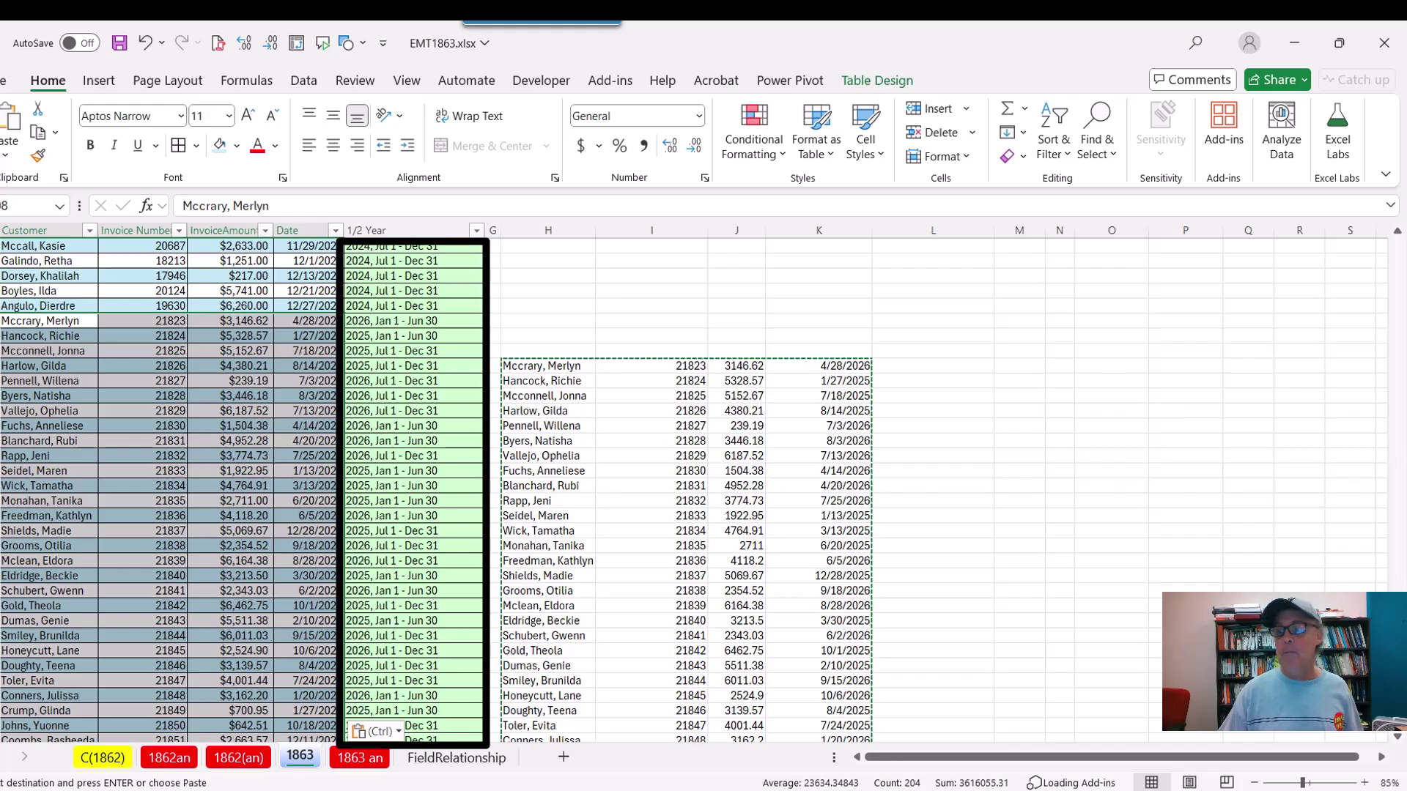
- Refresh the PivotTable to include 2025–2026, then display the auto-updated PIVOTBY formula
scroll(1397, 366, "up", 20)
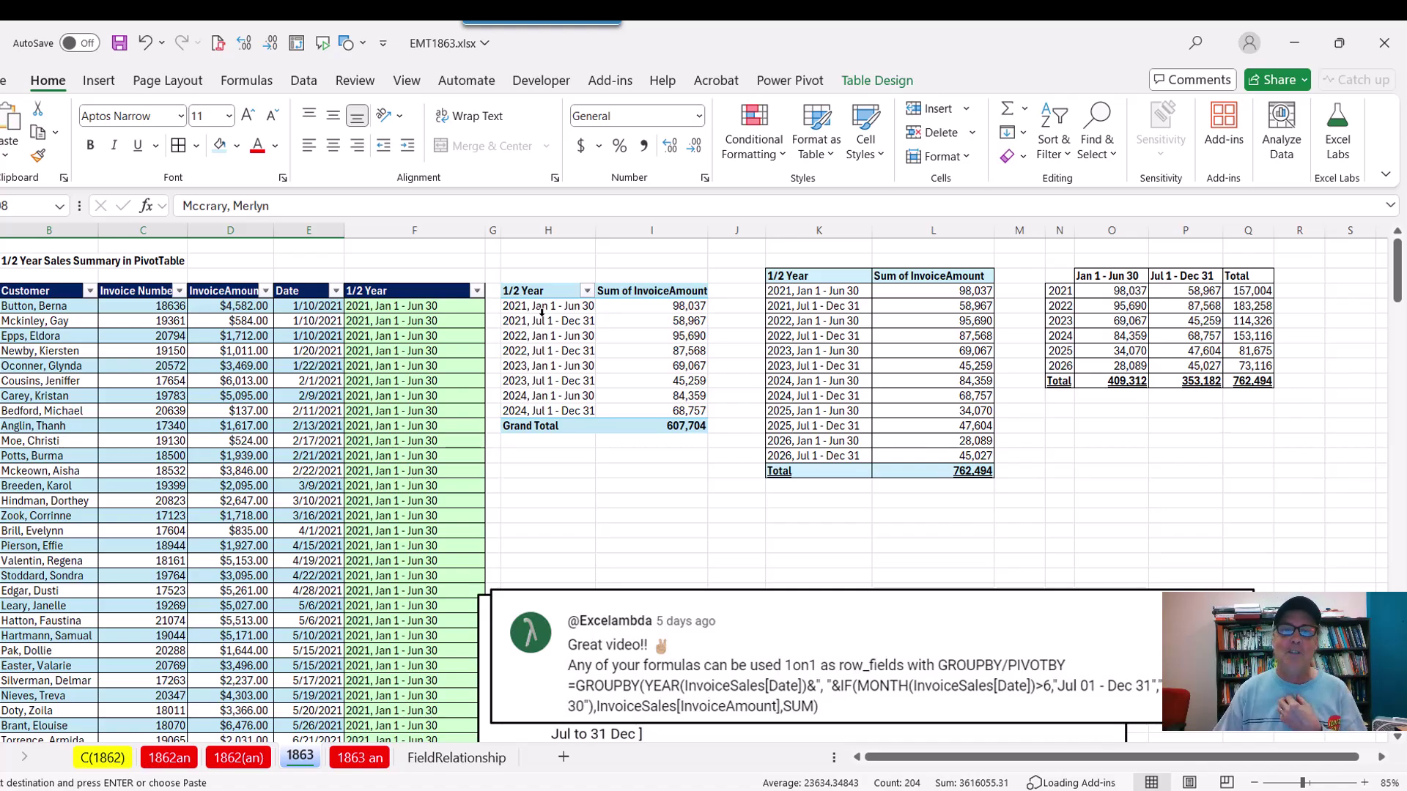
right_click(542, 316)
left_click(593, 414)
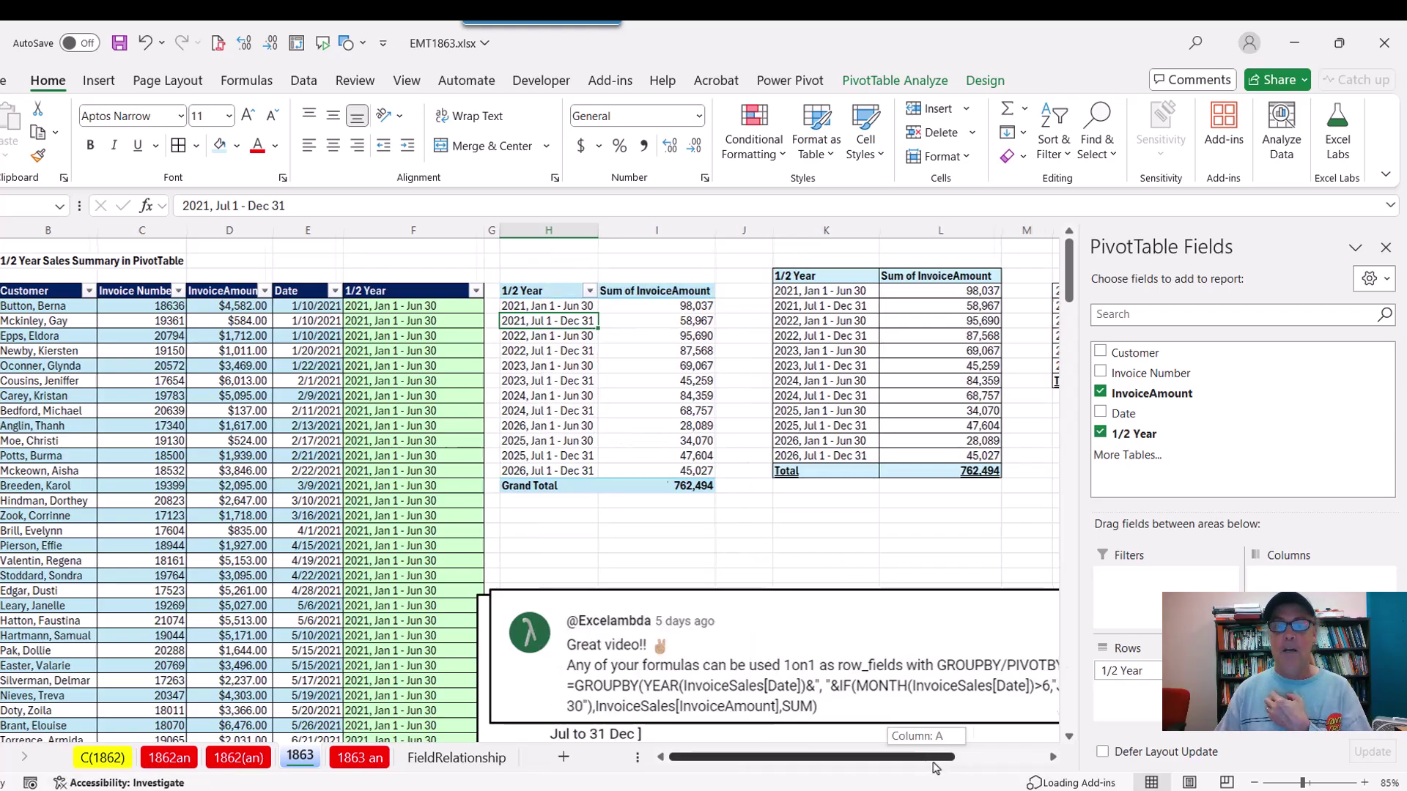
left_click_drag(929, 757, 1019, 757)
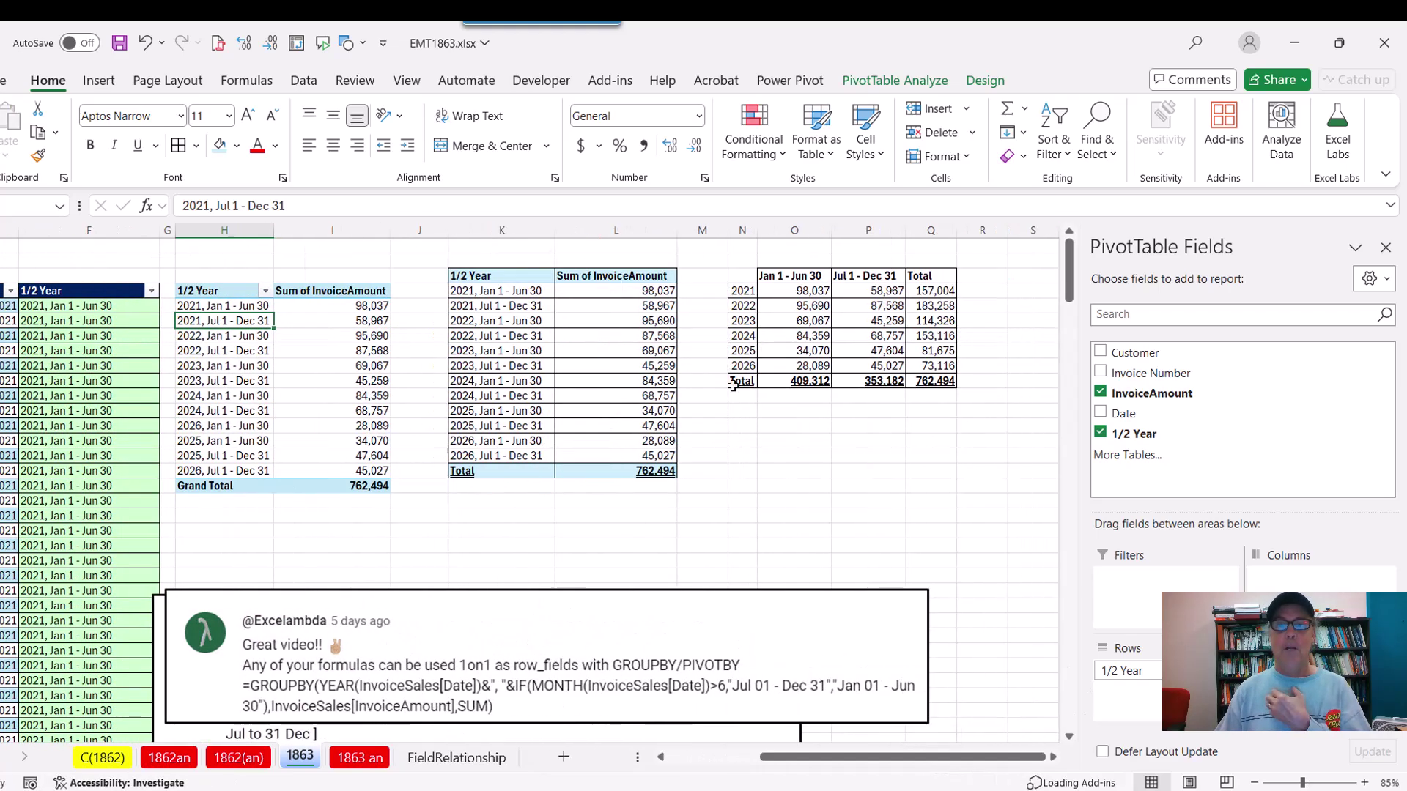
left_click(489, 293)
left_click(739, 276)
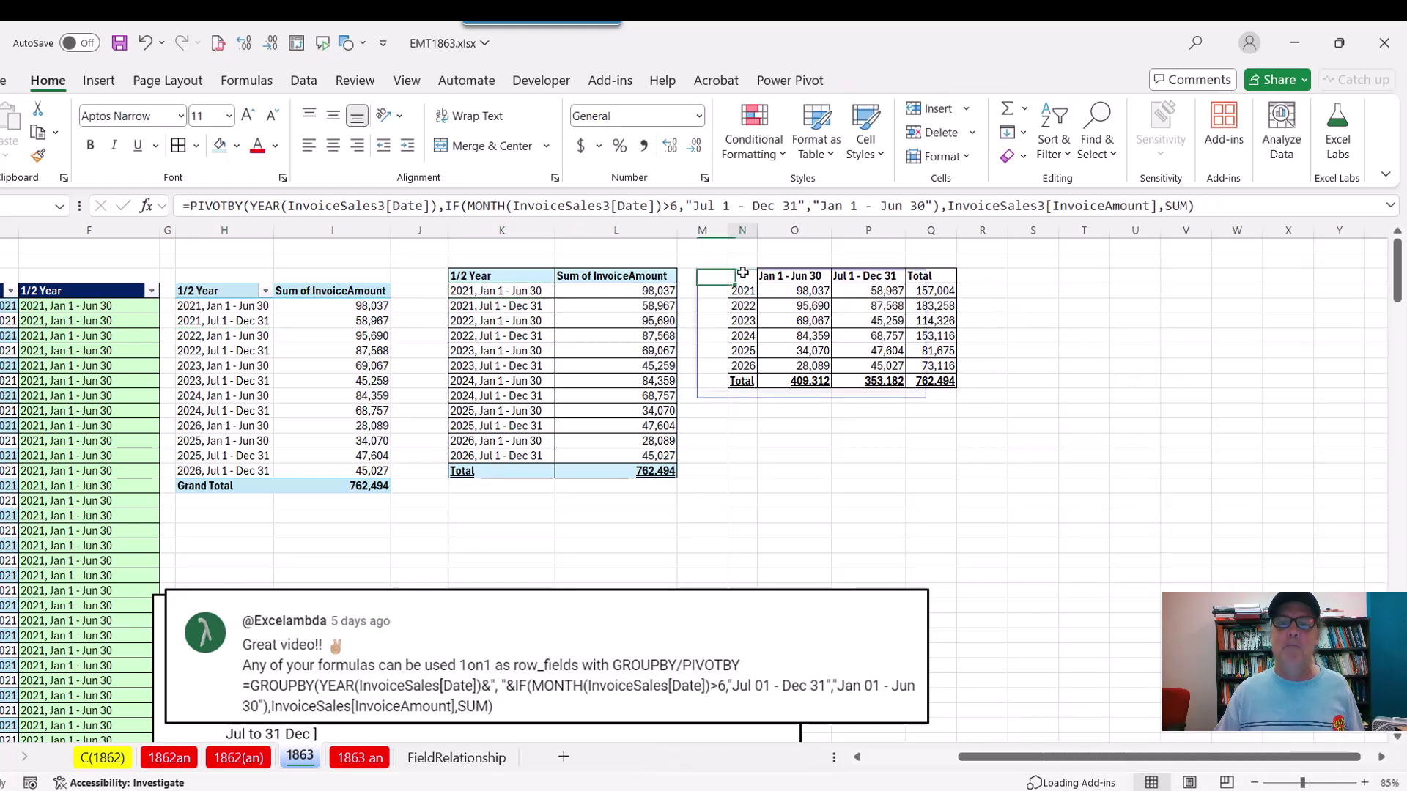
double_click(743, 273)
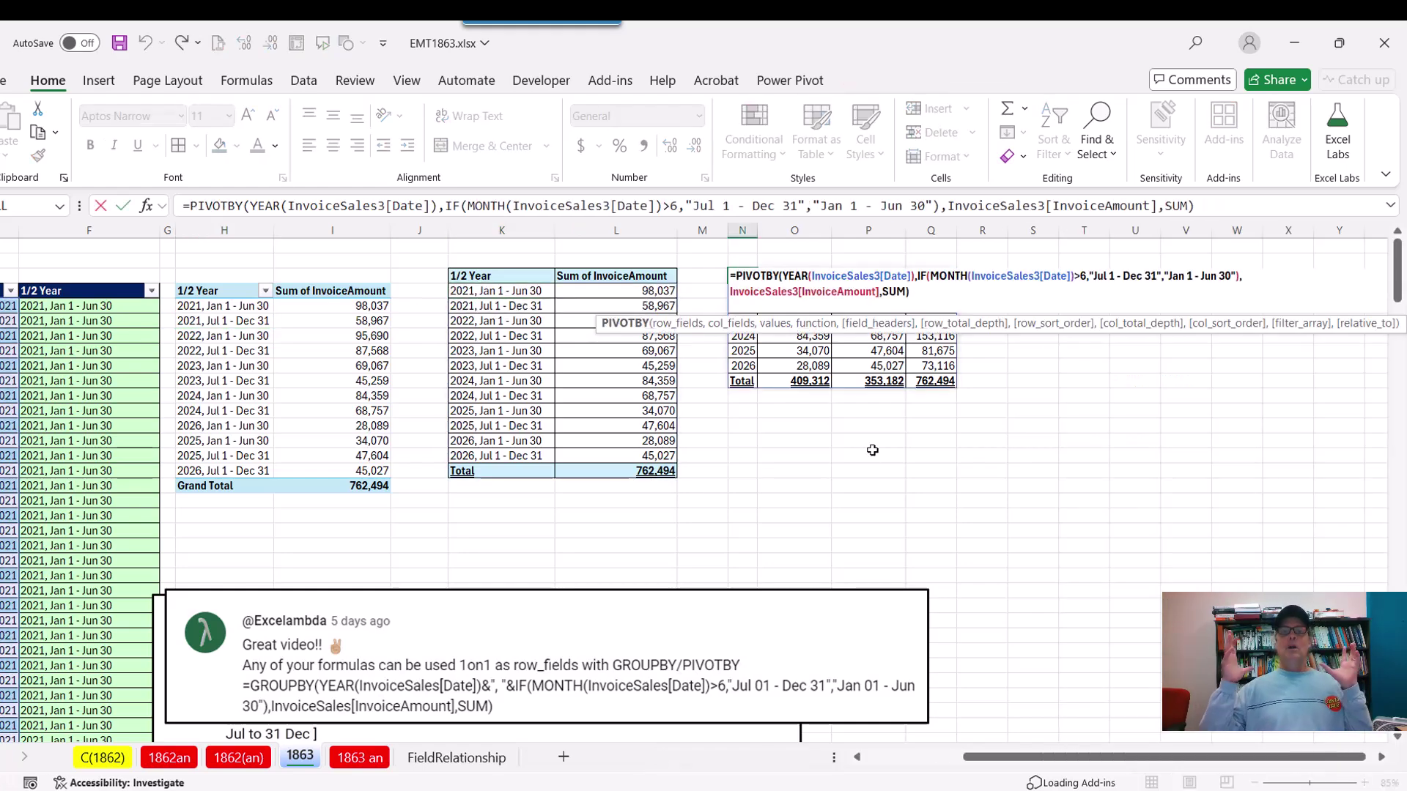